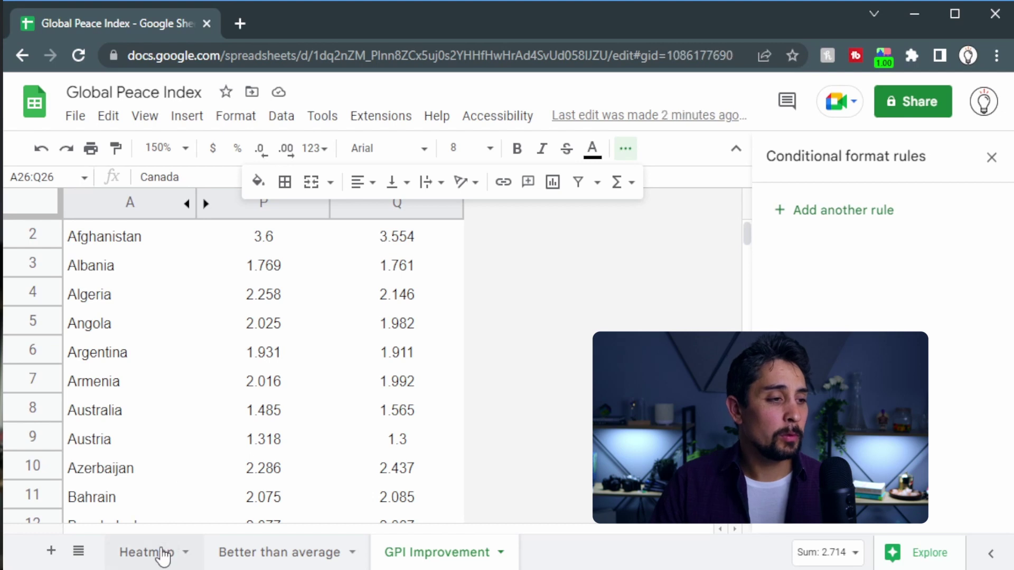
- Switch to the Heatmap sheet and look over its Country and 2022 columns
left_click(127, 263)
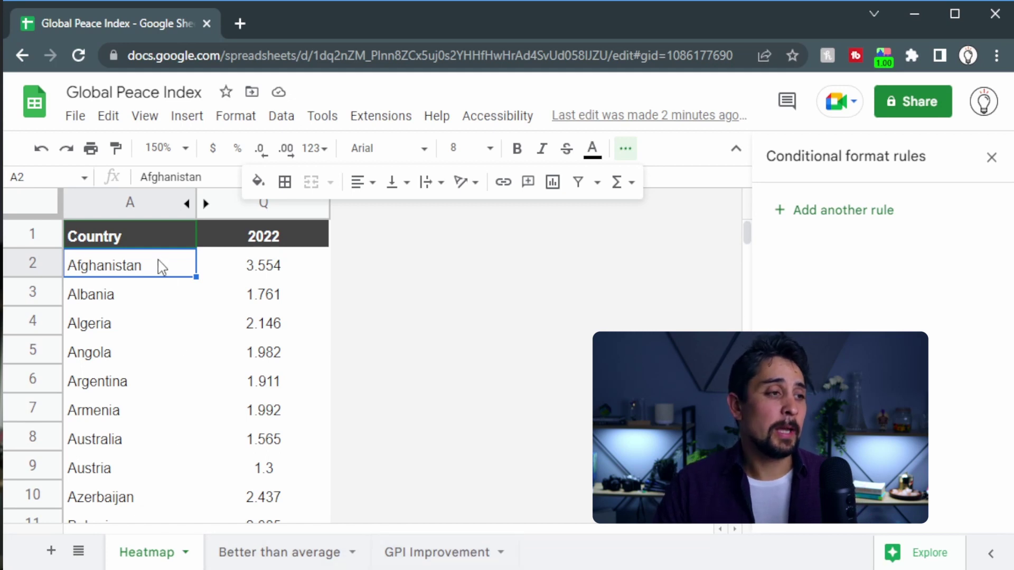
left_click(222, 330)
left_click(626, 153)
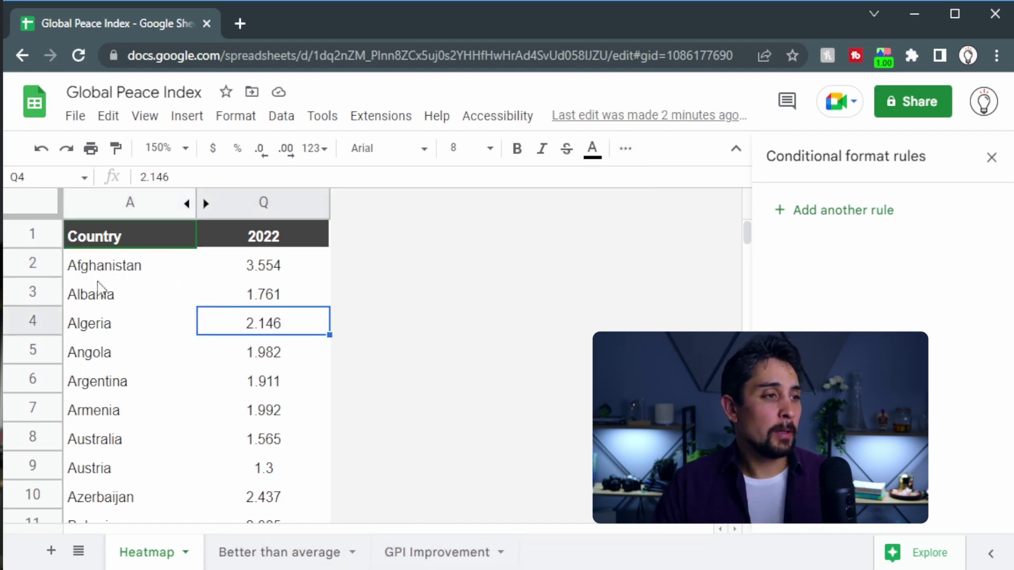
left_click(183, 233)
left_click(251, 235)
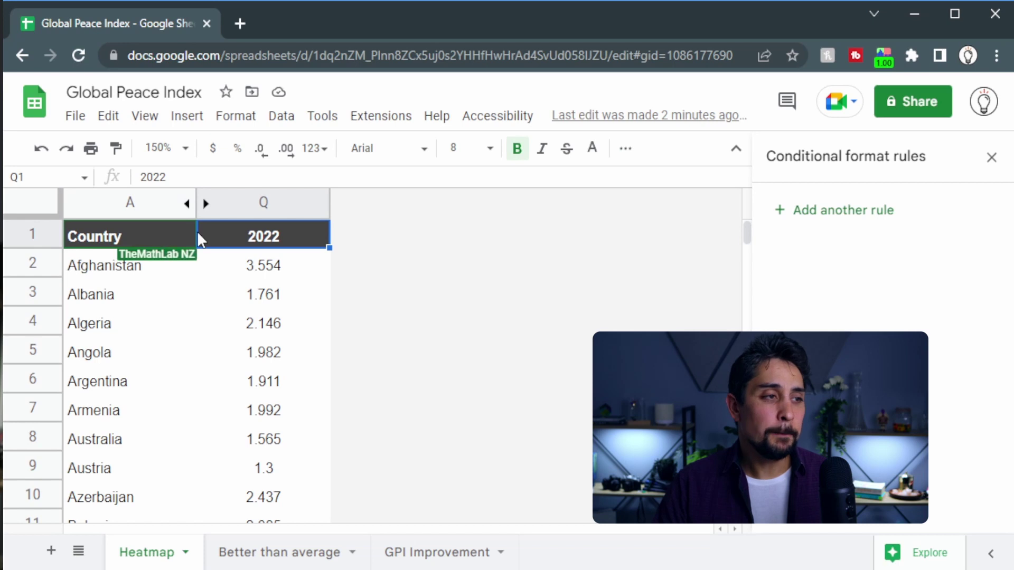
- Unhide columns B to P to view the earlier years' scores, and hide them again
left_click(206, 204)
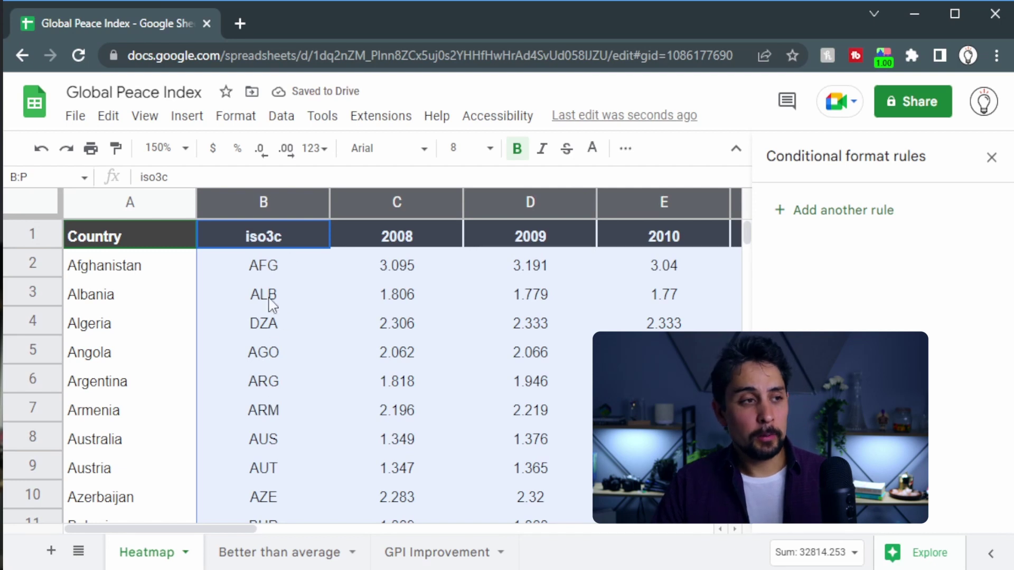
left_click_drag(227, 528, 733, 563)
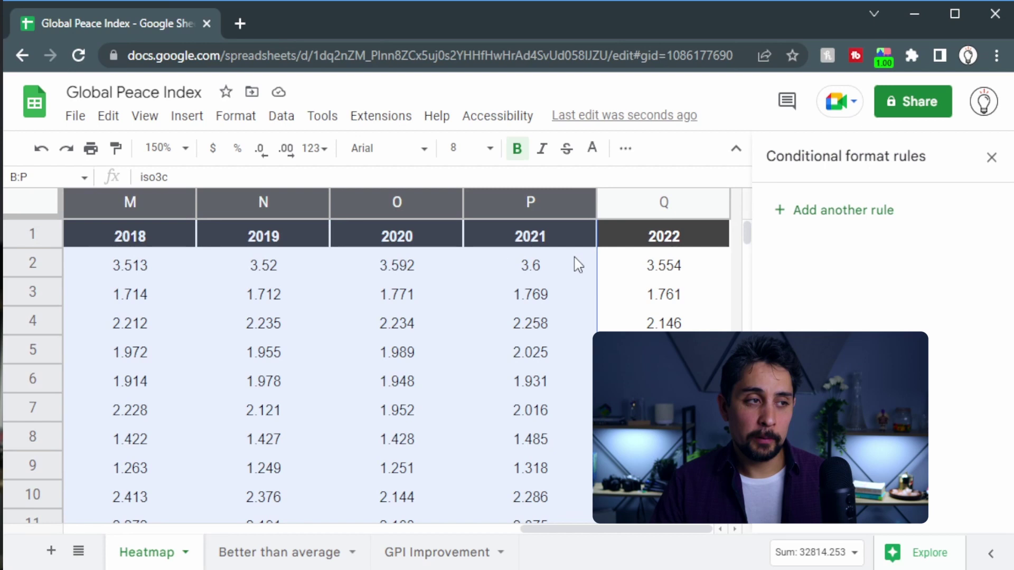
right_click(530, 202)
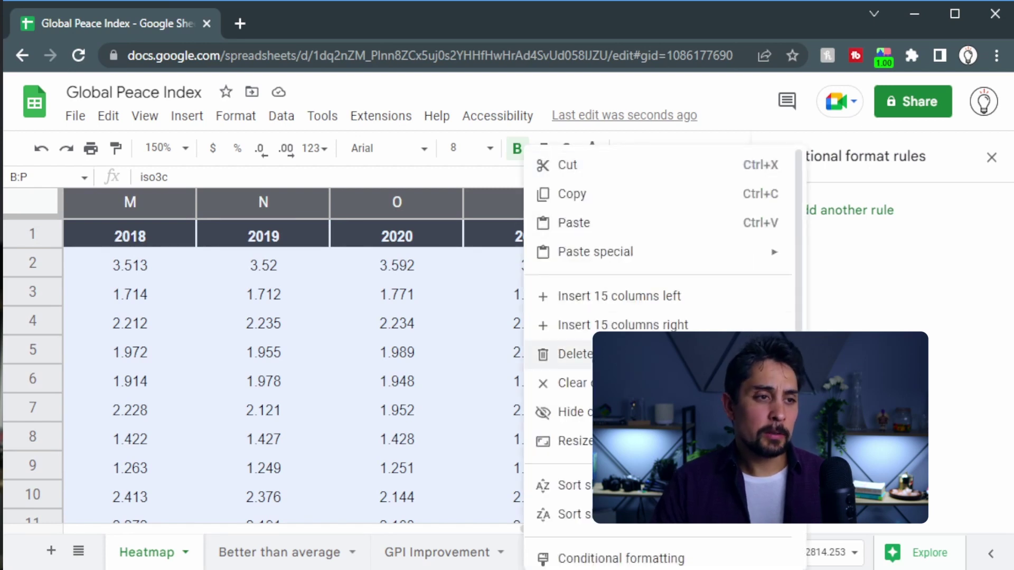
left_click(566, 412)
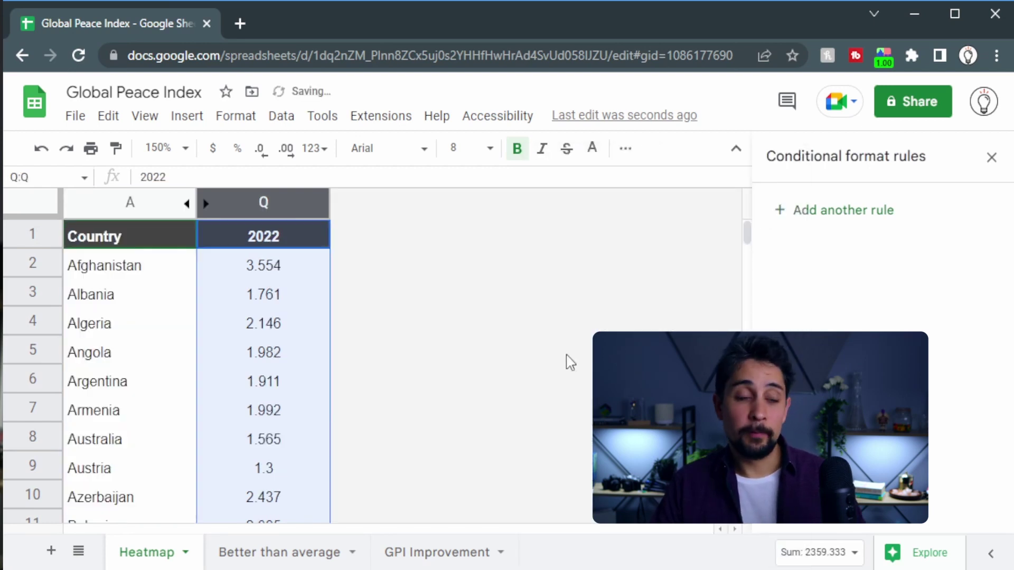
- Start a new conditional formatting rule from cell Q2, the first score in the 2022 column
left_click(119, 232)
left_click(118, 275)
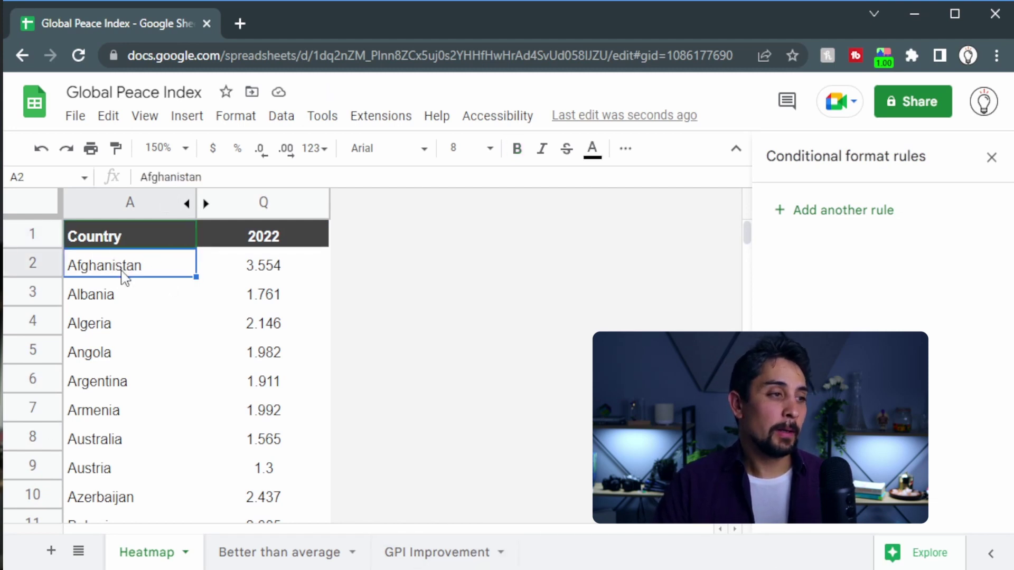
left_click(304, 275)
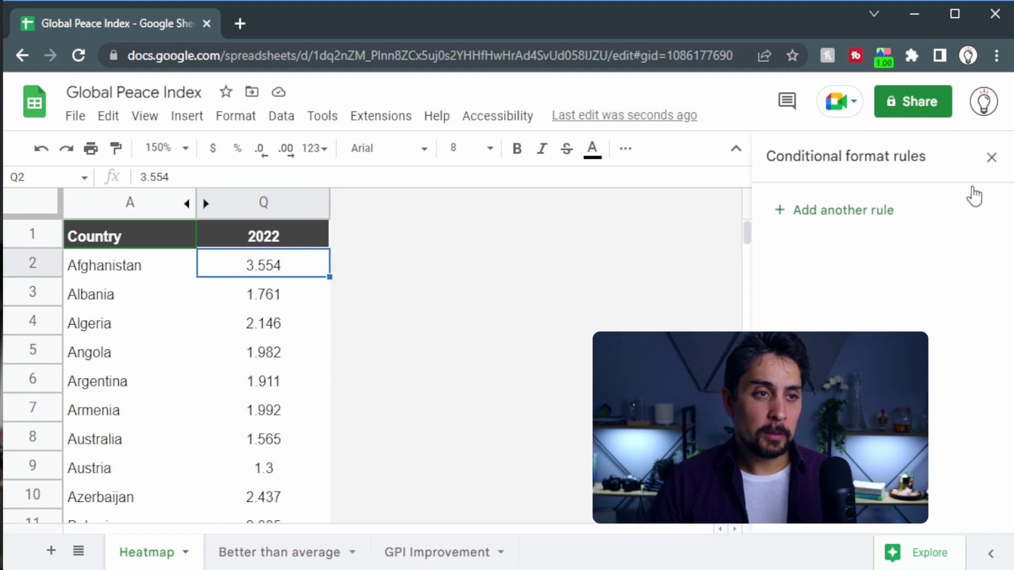
left_click(992, 158)
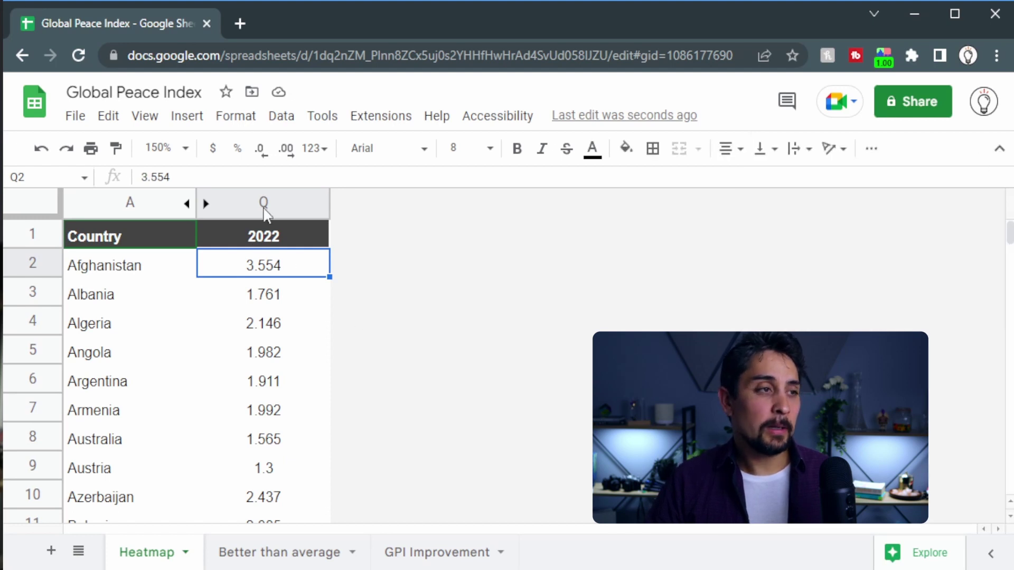
left_click(226, 118)
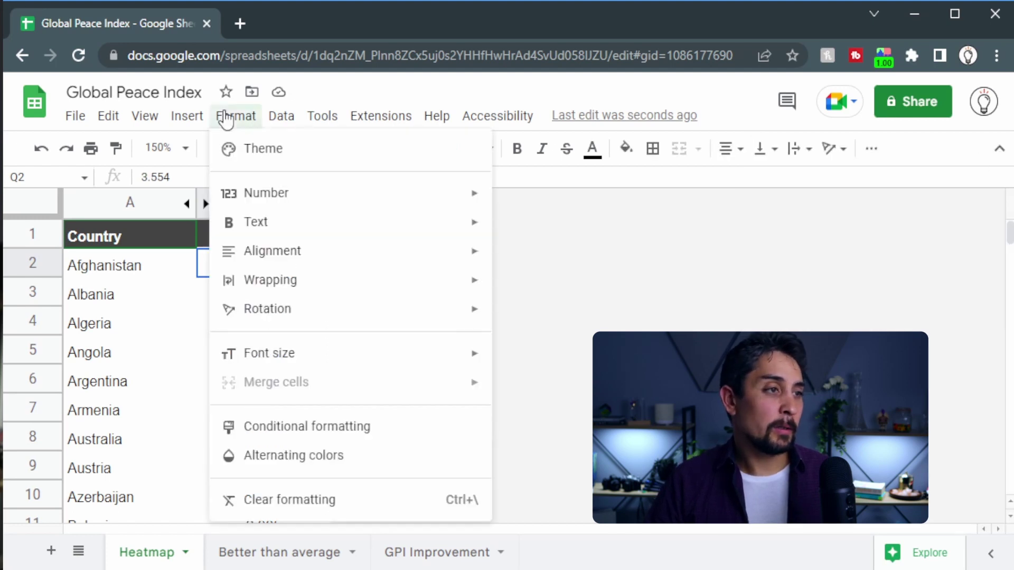
left_click(265, 426)
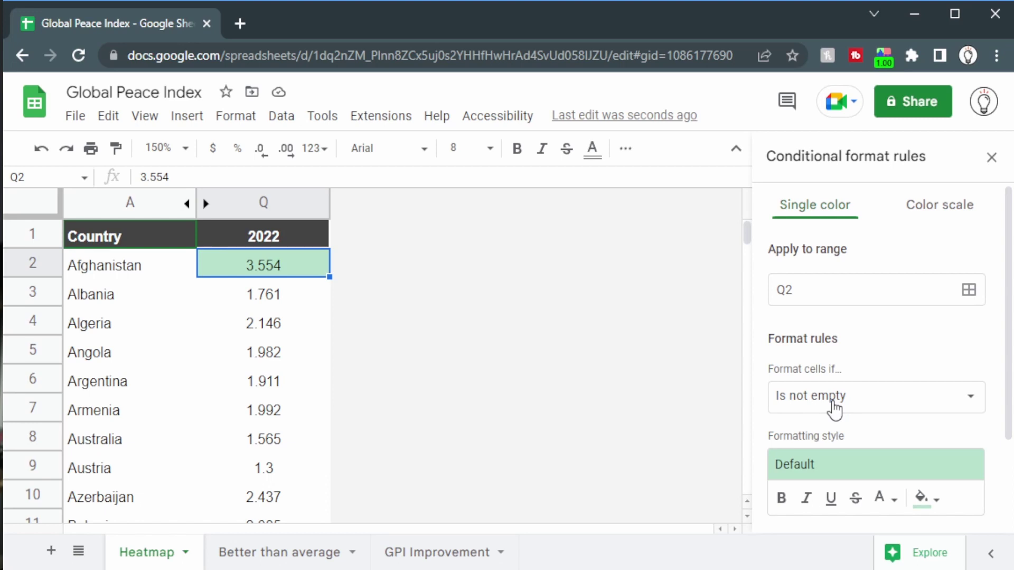
- Make the rule a color scale applied to the range Q2:Q and save it
left_click(951, 216)
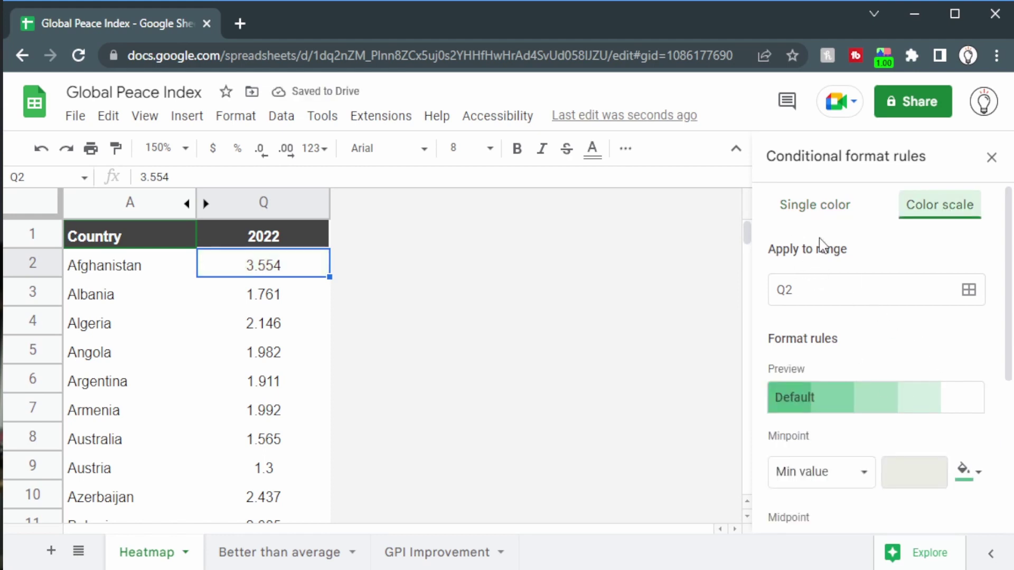
left_click(827, 287)
type(":Q")
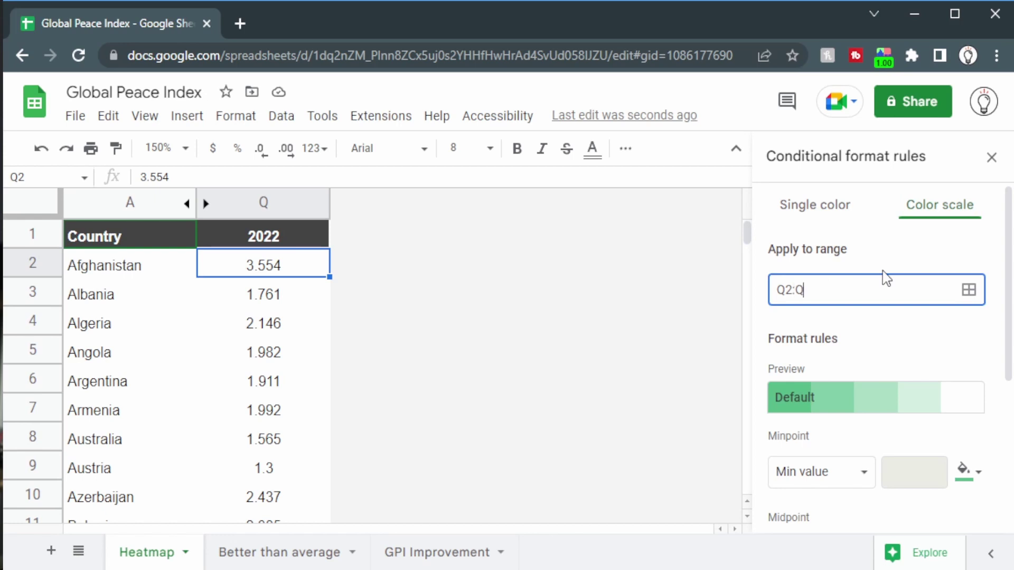
scroll(898, 370, "down", 4)
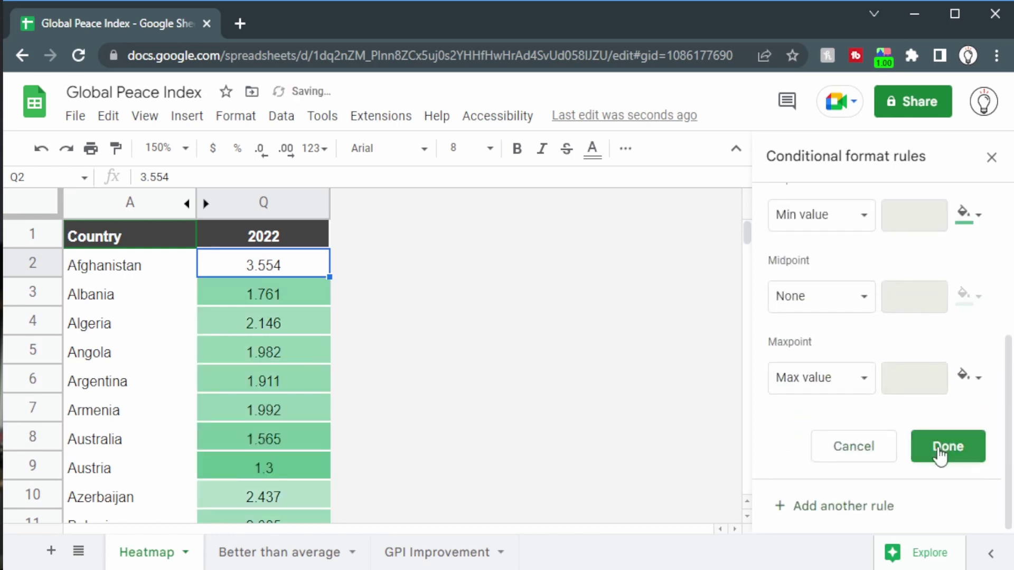
left_click(946, 445)
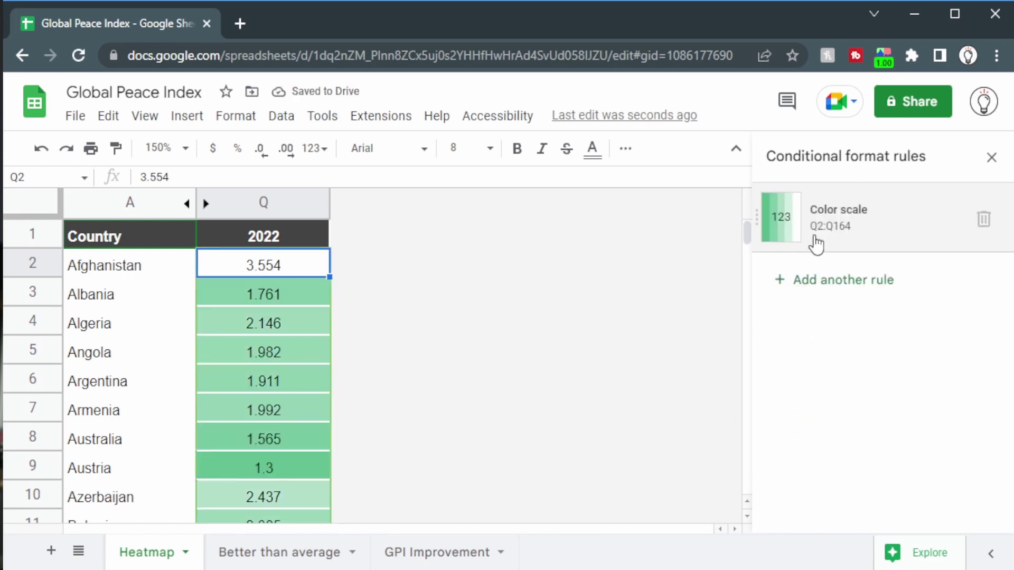
- Reopen the color scale rule for the 2022 column and set its maxpoint color to dark red
left_click(845, 232)
left_click(828, 290)
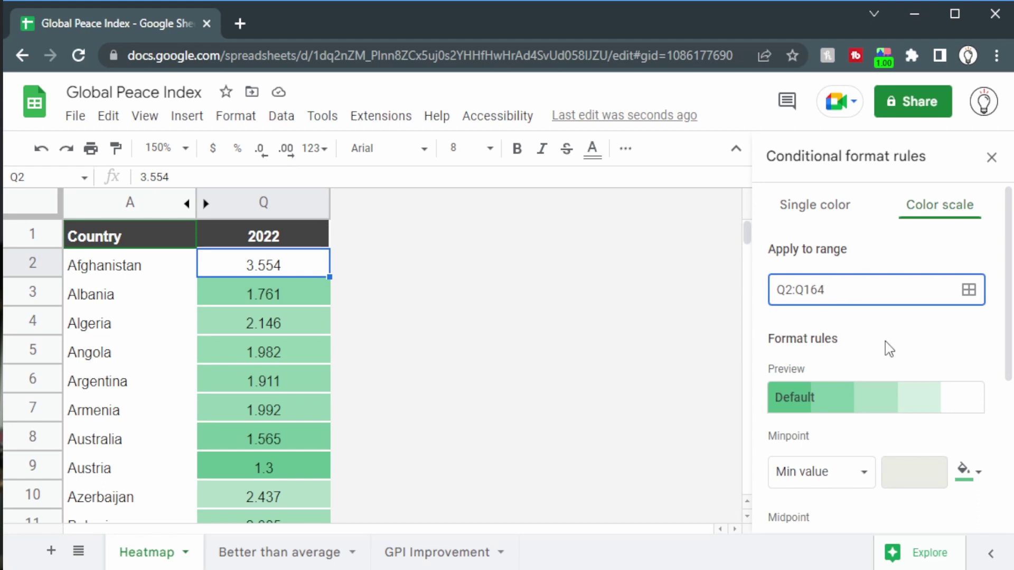
left_click_drag(858, 288, 733, 275)
left_click(849, 363)
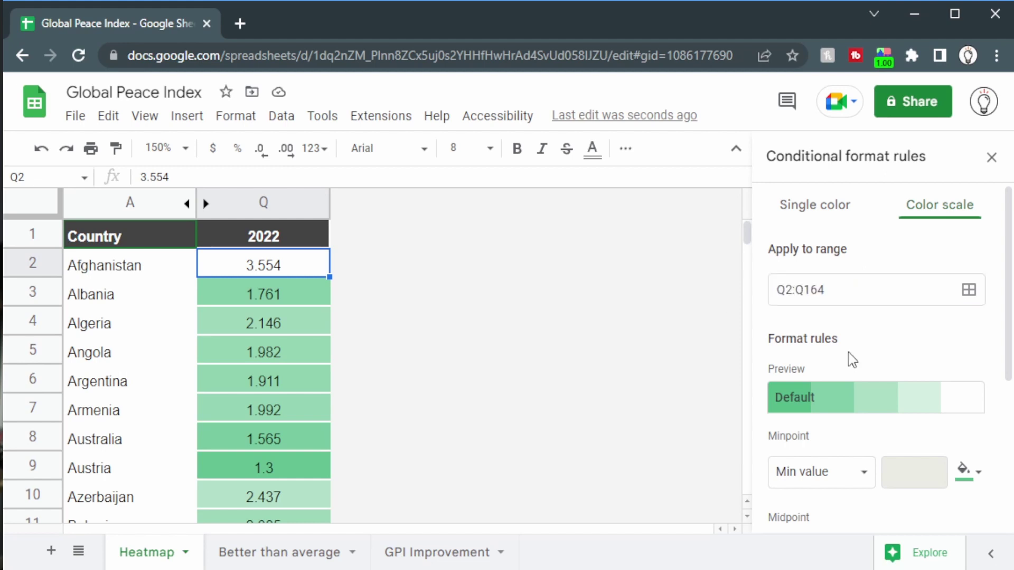
scroll(838, 253, "down", 2)
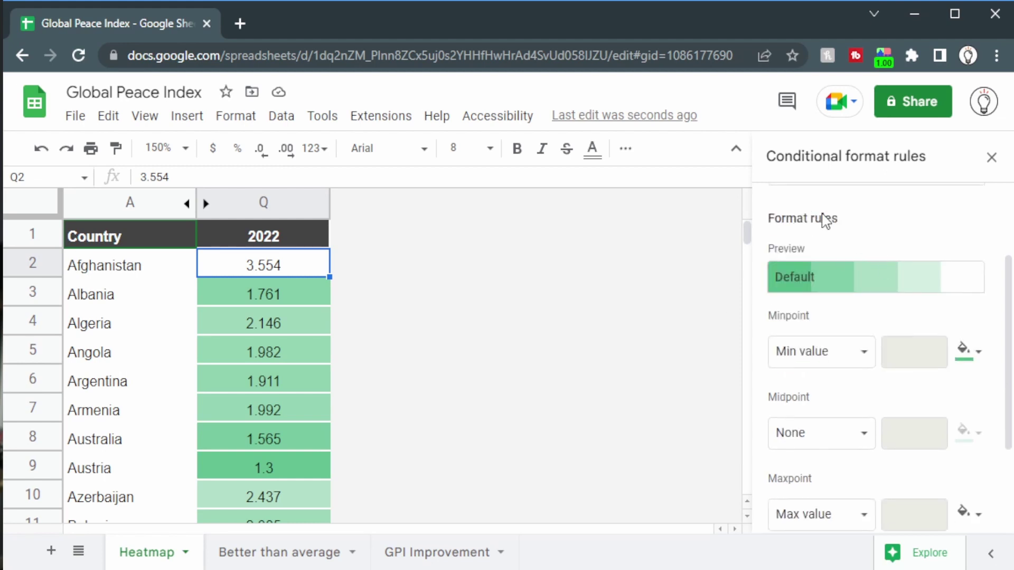
scroll(823, 219, "down", 2)
scroll(833, 335, "up", 2)
scroll(978, 507, "down", 2)
left_click(974, 391)
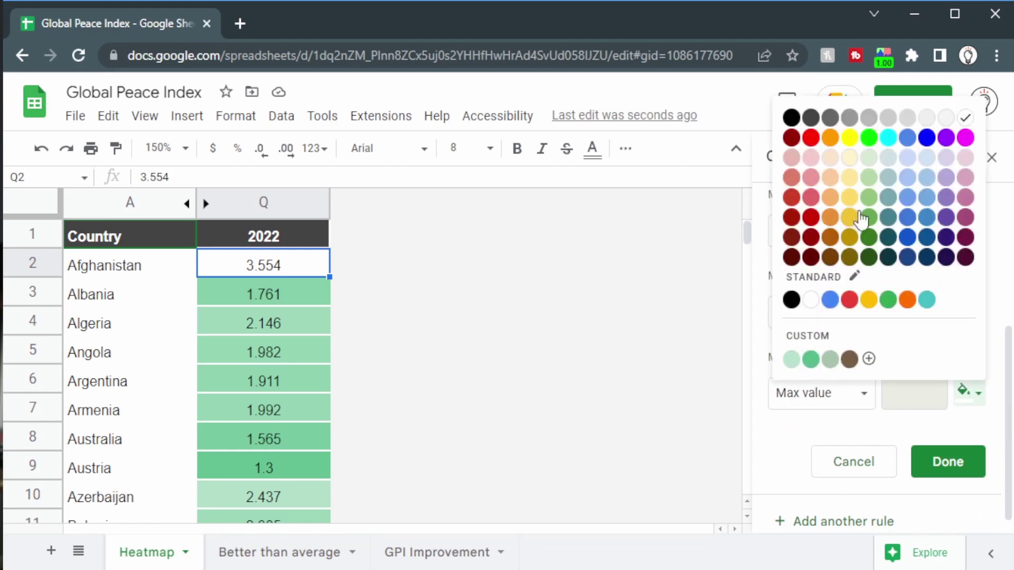
left_click(811, 207)
left_click(970, 393)
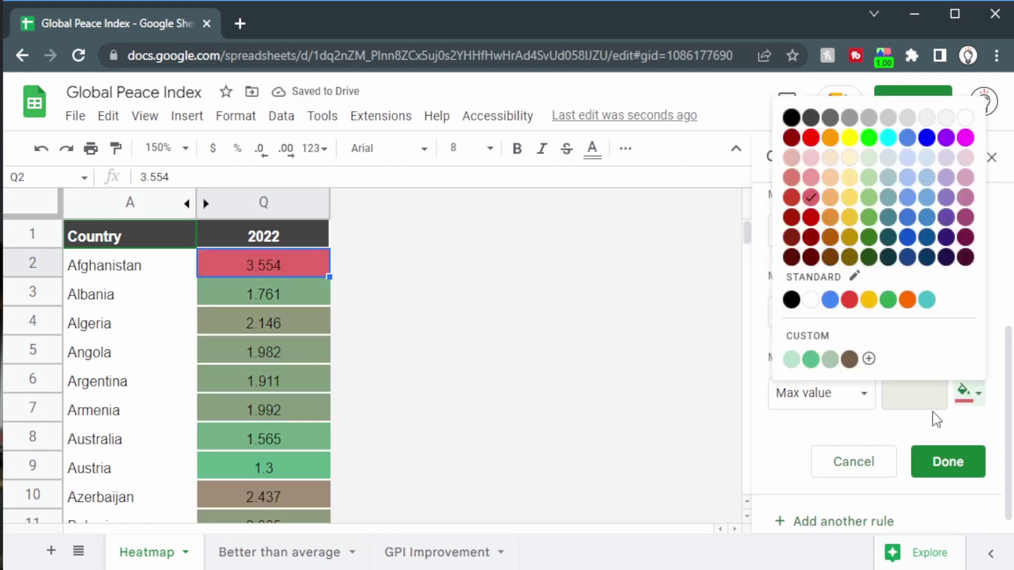
left_click(810, 239)
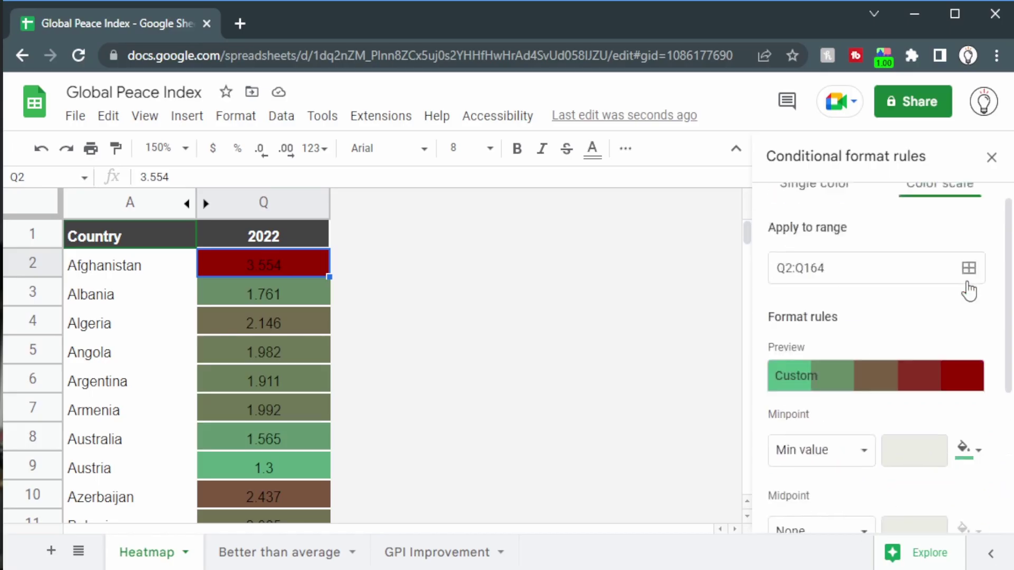
- Compare the color scale shading of the Afghanistan and Austria rows
scroll(869, 357, "down", 5)
left_click(179, 265)
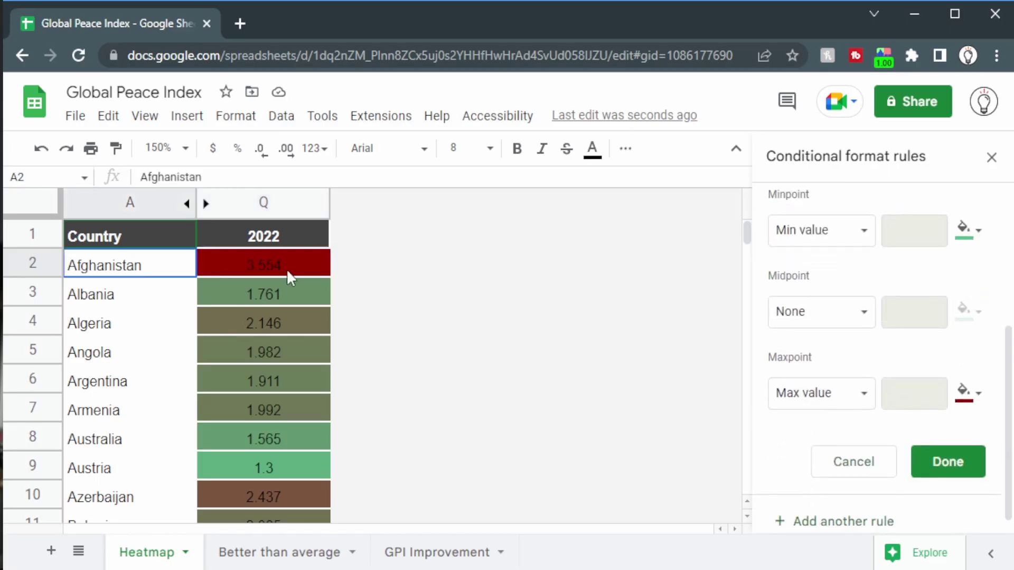
left_click(286, 268, "shift")
left_click_drag(117, 481, 242, 468)
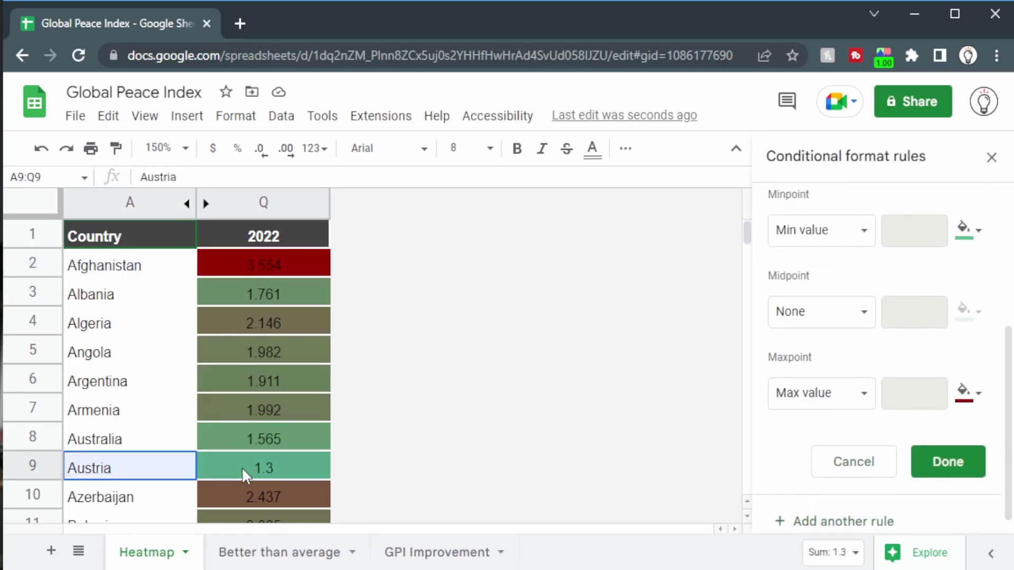
left_click(149, 269)
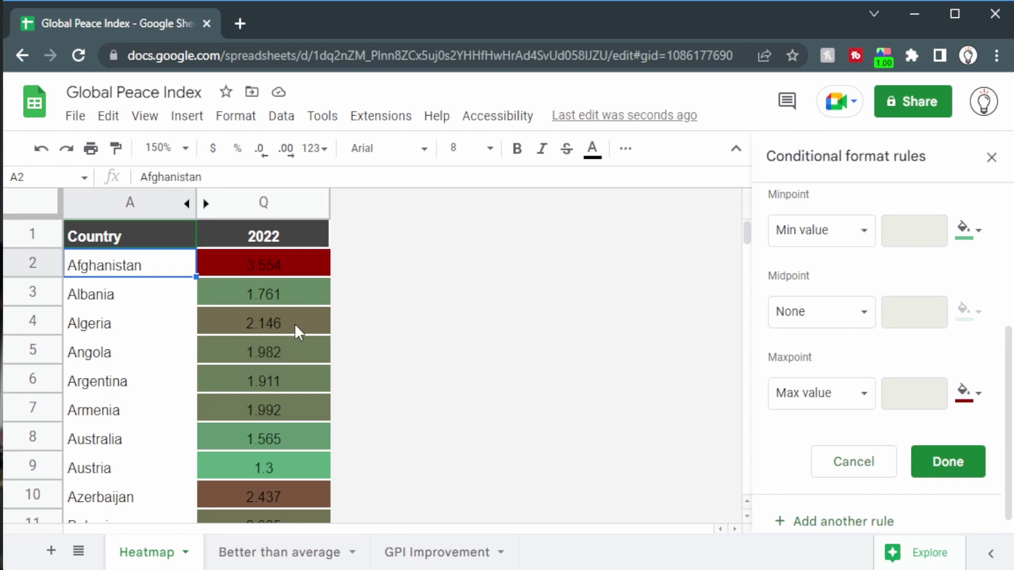
- Create a filter on the table and sort it by the 2022 column from A to Z
left_click(259, 240)
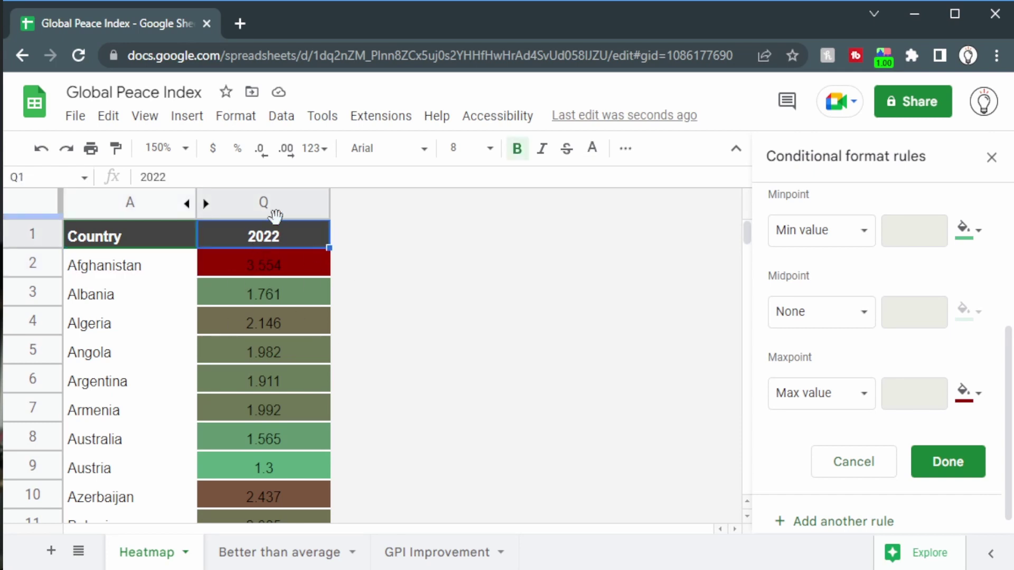
left_click(625, 151)
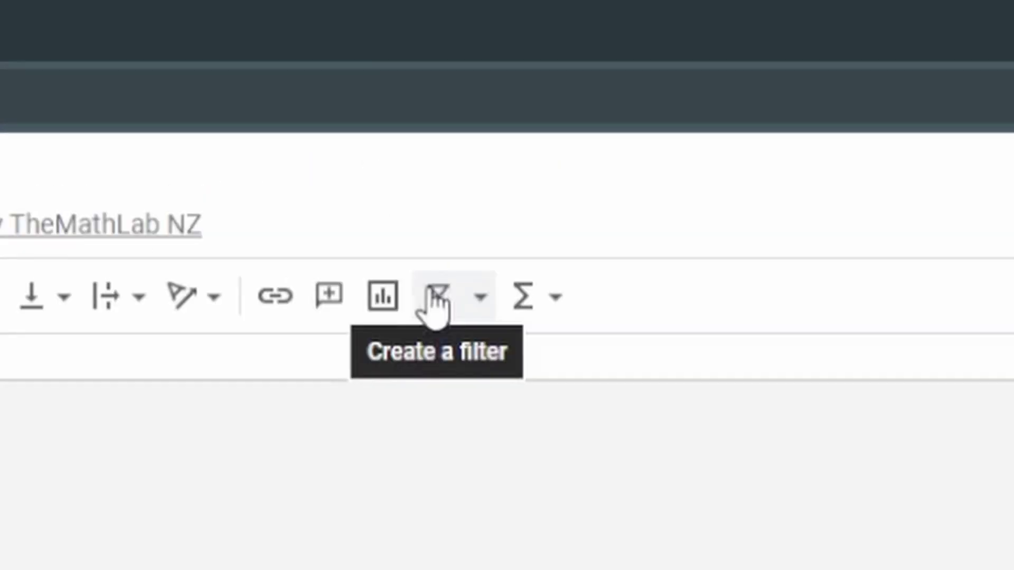
left_click(569, 84)
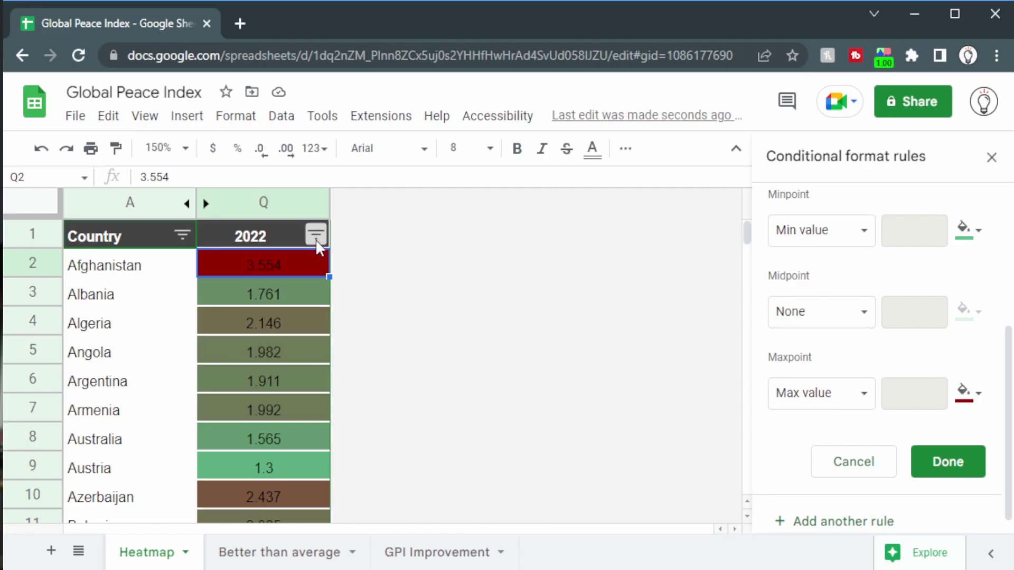
left_click(315, 239)
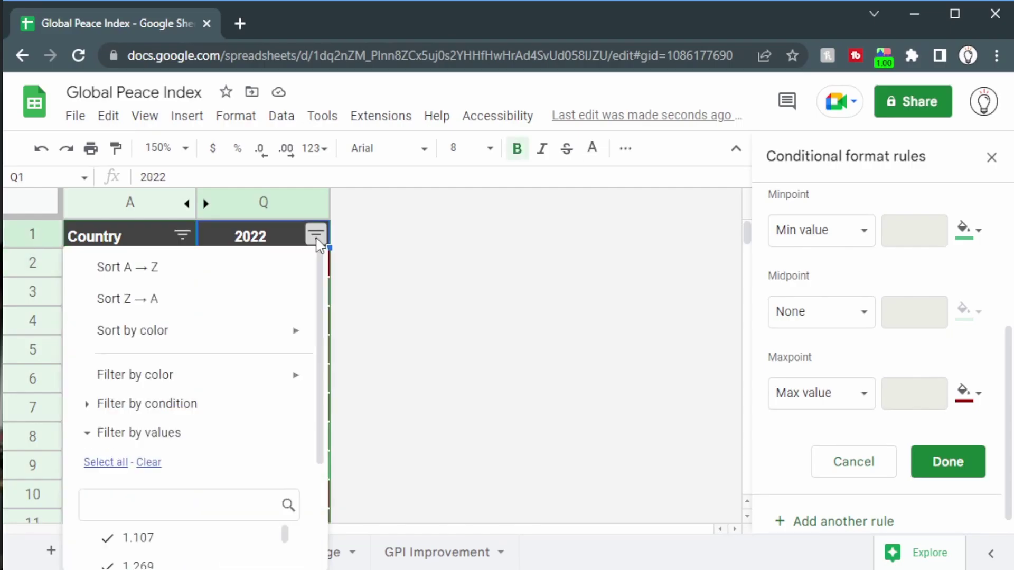
left_click(162, 279)
- Examine the sorted 2022 scores and their color gradient from the first row to the last
left_click(276, 264)
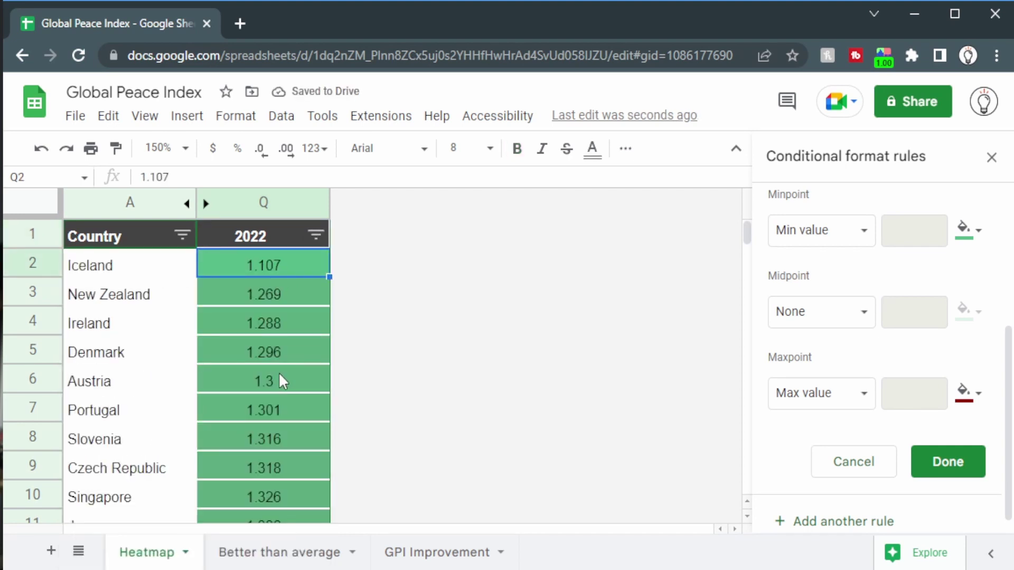
left_click_drag(90, 266, 263, 310)
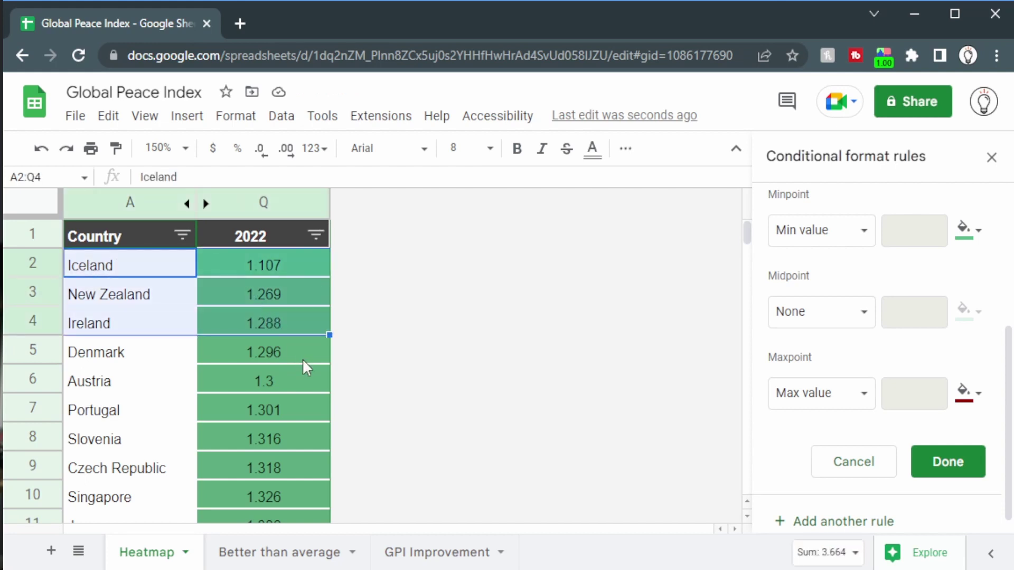
left_click(233, 264)
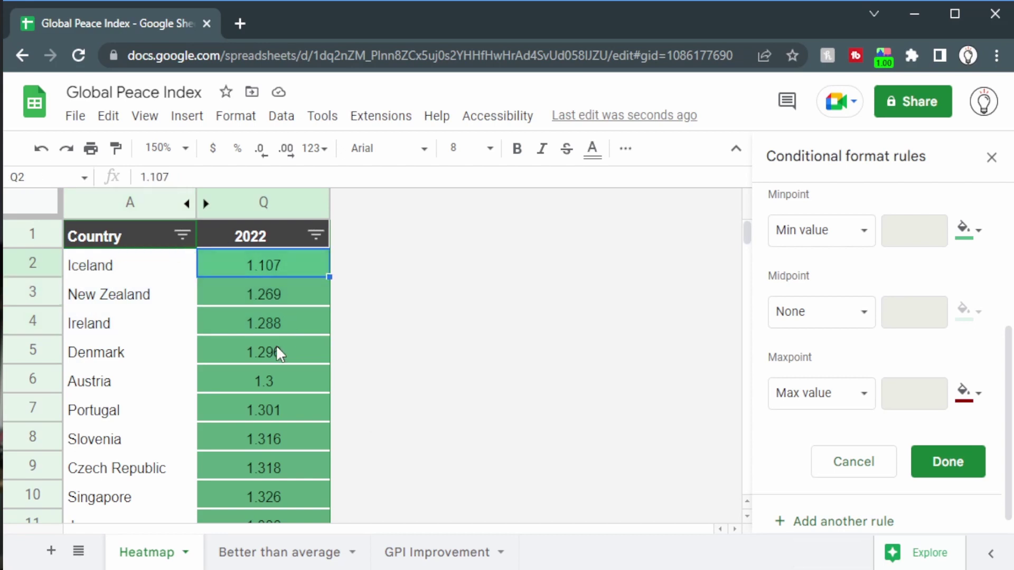
key("ctrl+Down")
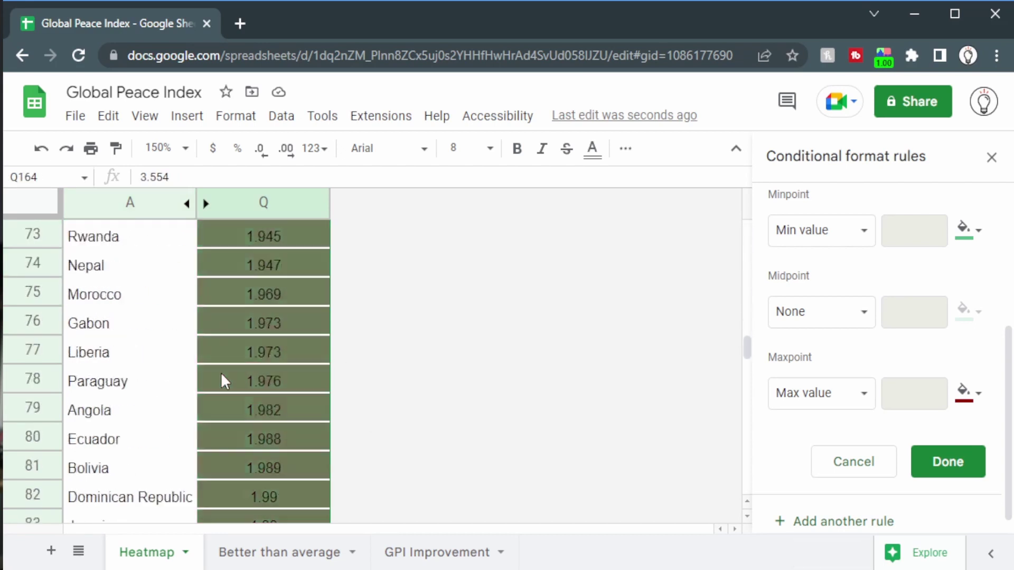
scroll(220, 366, "up", 20)
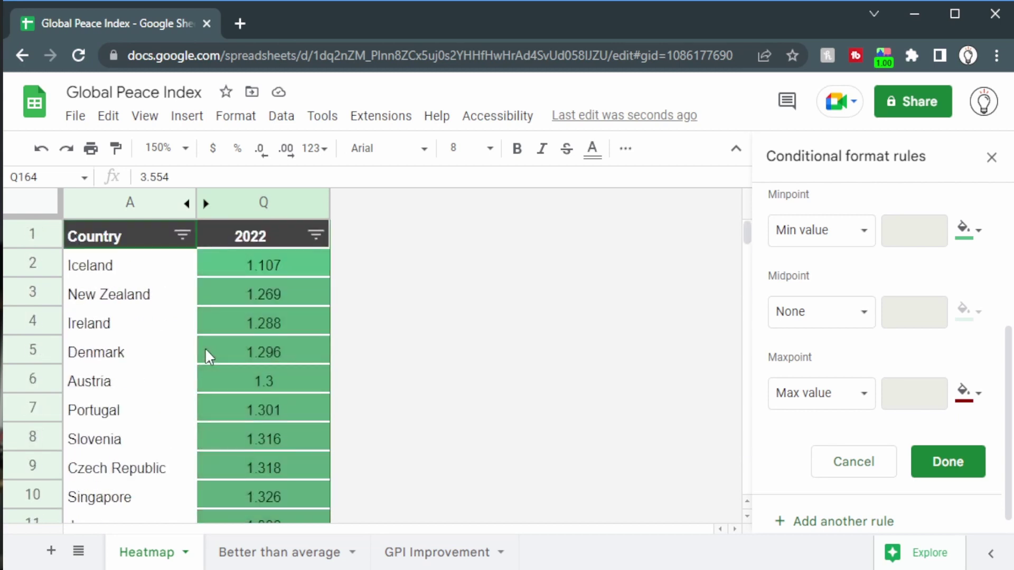
left_click(240, 267)
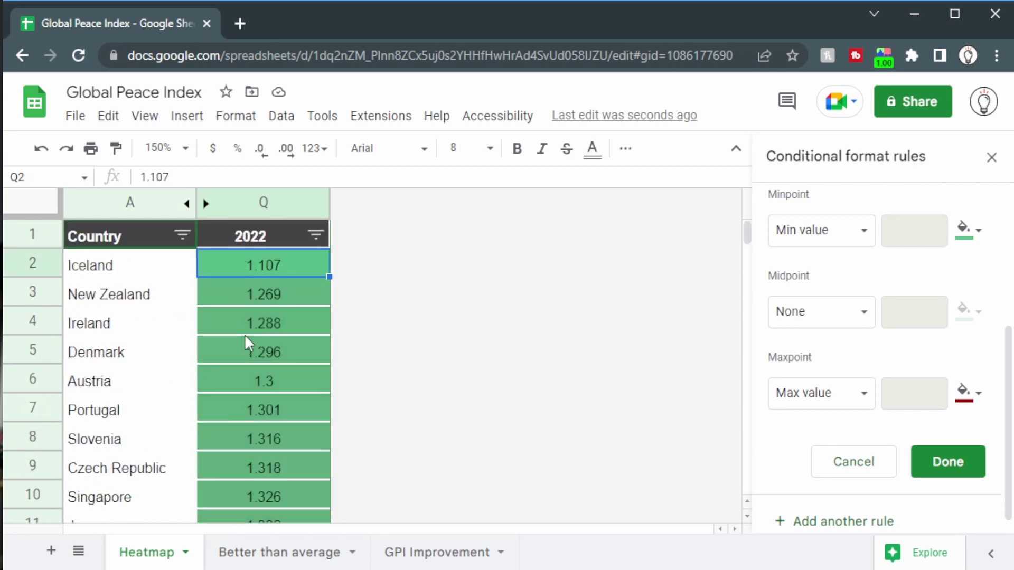
- Set the color scale rule's midpoint to the number 1.99
scroll(912, 319, "up", 5)
scroll(902, 351, "down", 1)
scroll(902, 351, "down", 3)
left_click(824, 313)
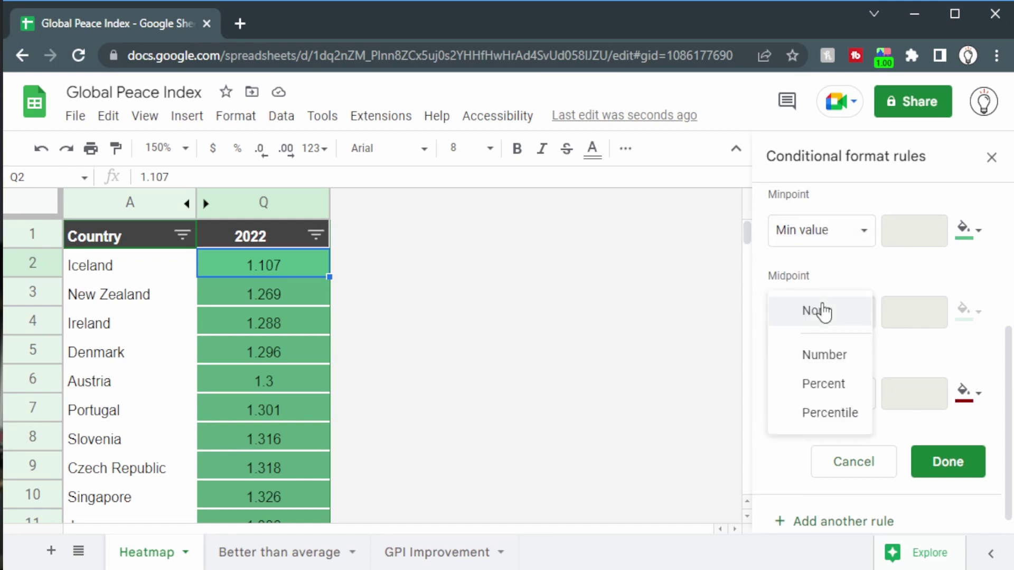
left_click(826, 355)
left_click(923, 322)
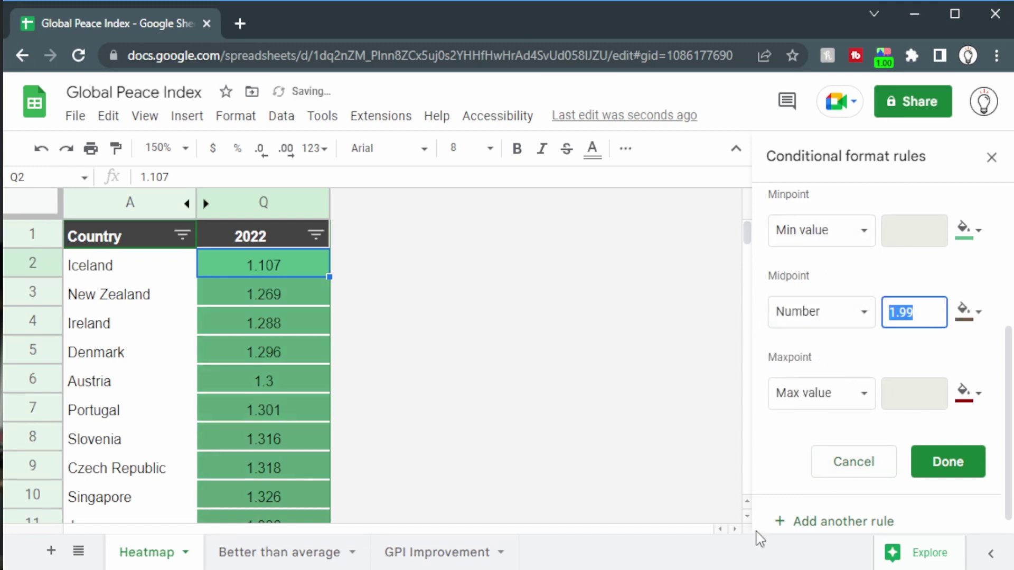
left_click(854, 358)
left_click(921, 306)
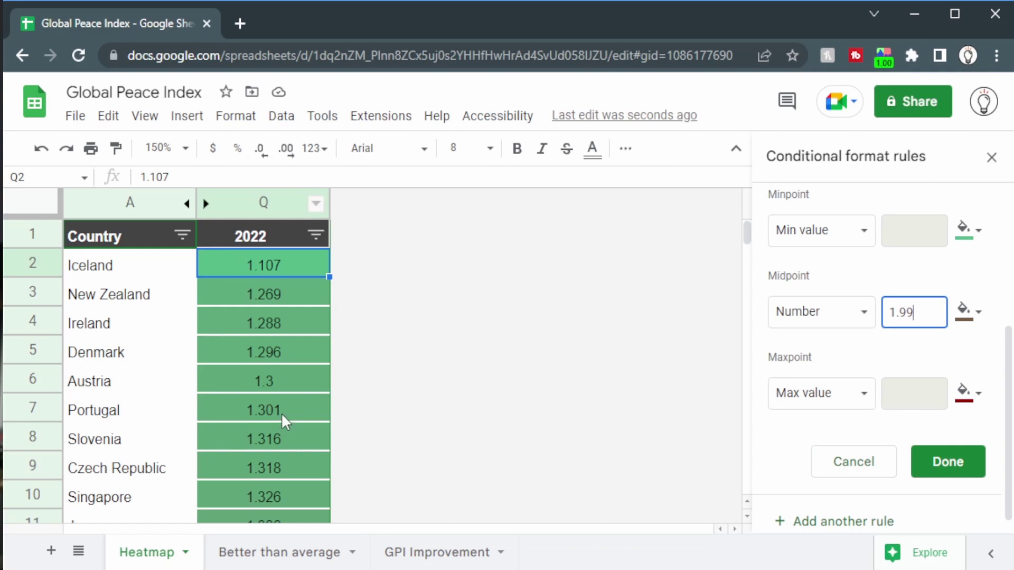
- Set the color scale's midpoint color to a pale yellow
left_click(960, 317)
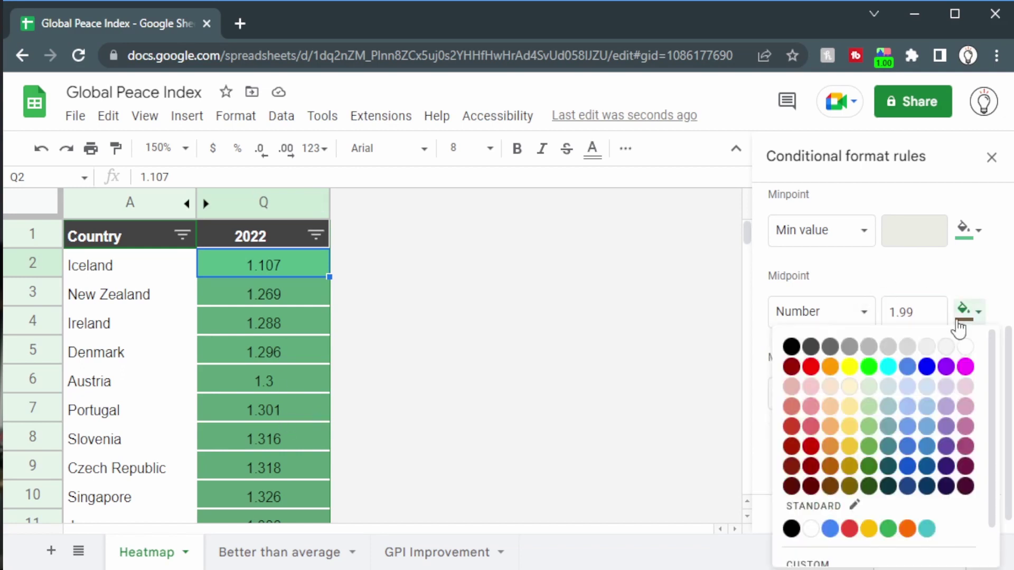
left_click(849, 386)
left_click(978, 315)
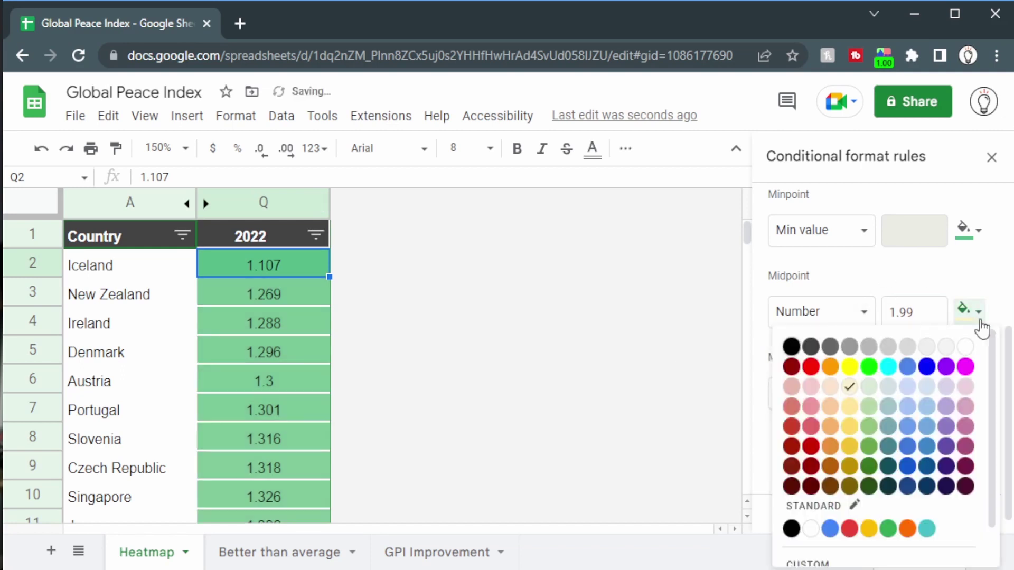
left_click(978, 315)
- Examine the three-color gradient down the sorted 2022 column, including the United States of America row, and return to the first row
scroll(252, 323, "down", 5)
scroll(252, 323, "down", 8)
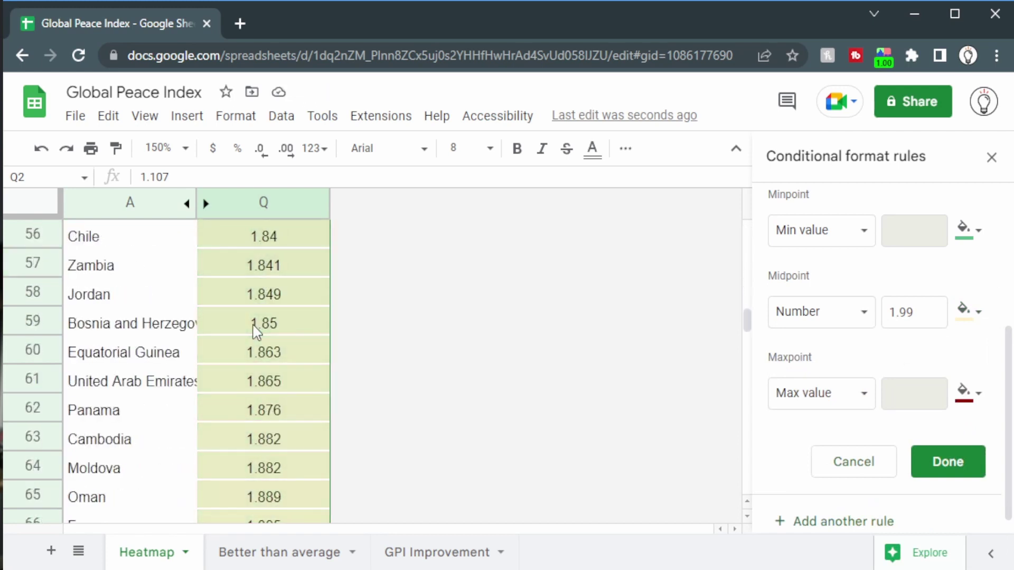
scroll(256, 332, "down", 9)
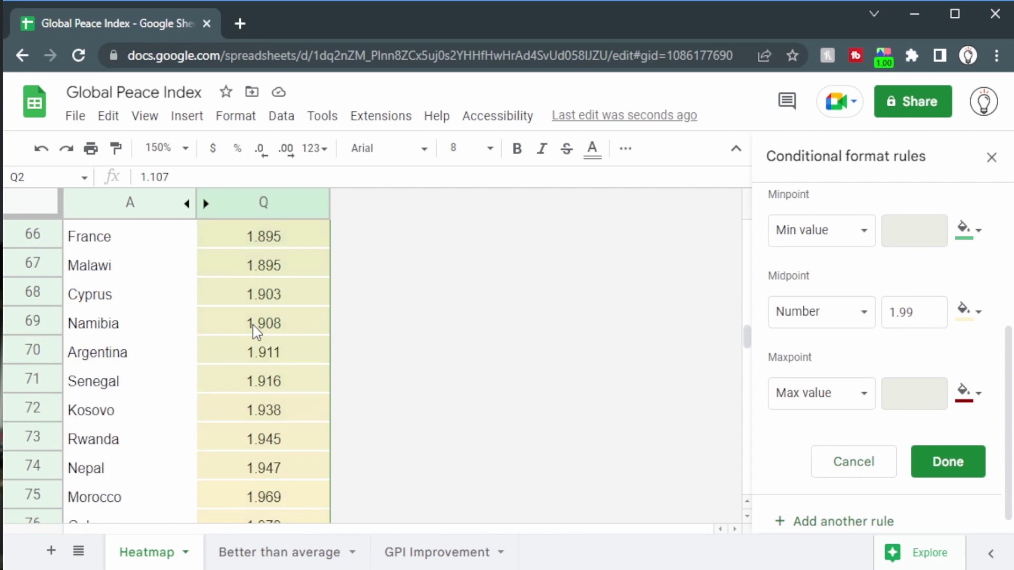
scroll(252, 323, "down", 14)
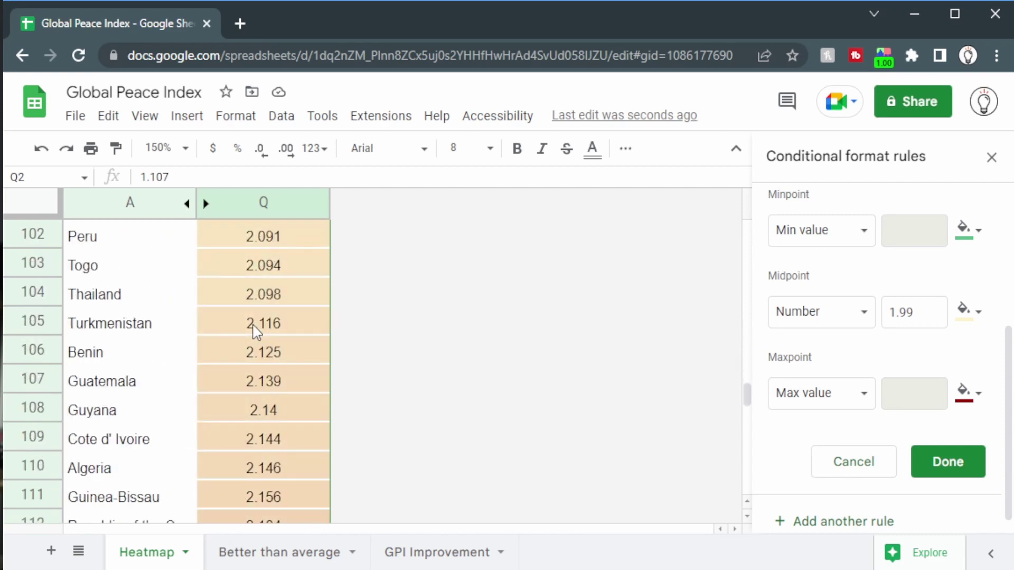
scroll(248, 375, "down", 1)
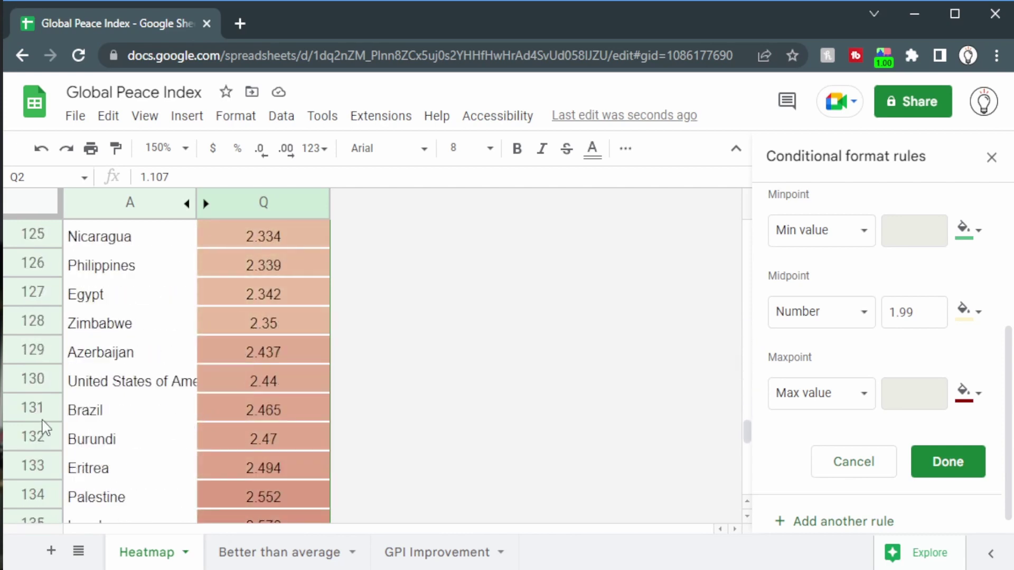
left_click(37, 381)
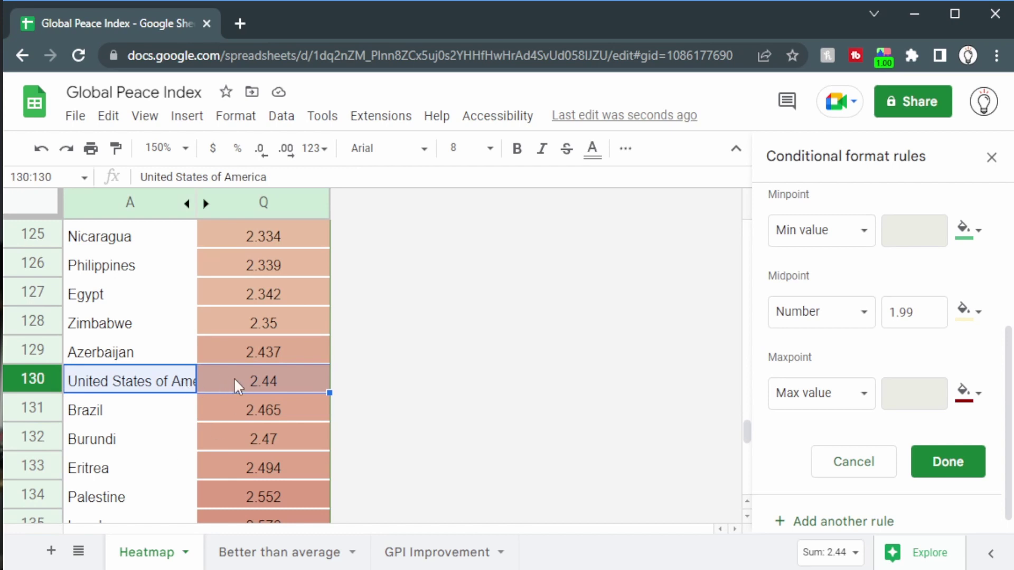
scroll(235, 381, "down", 7)
scroll(235, 391, "up", 7)
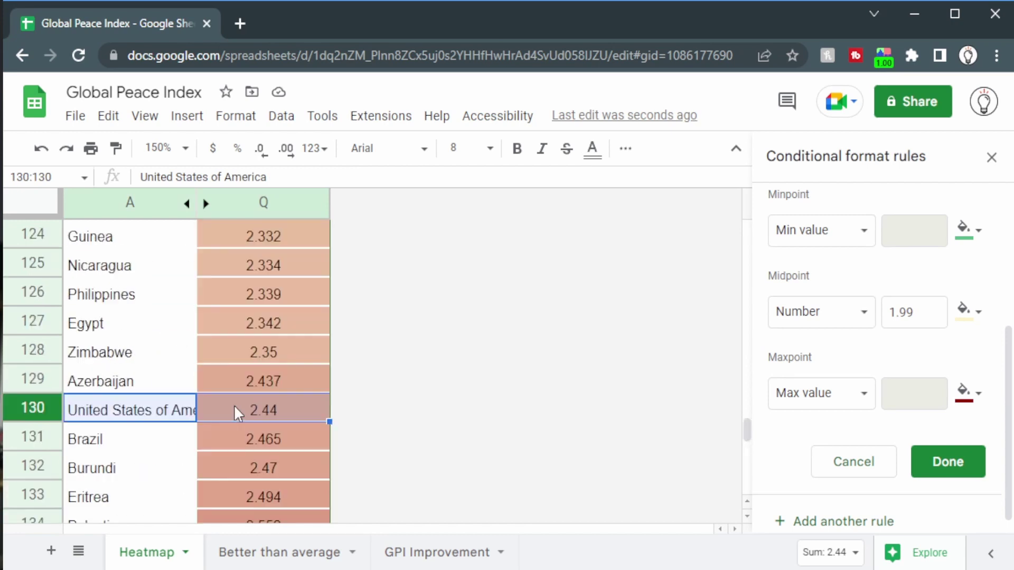
scroll(150, 379, "up", 20)
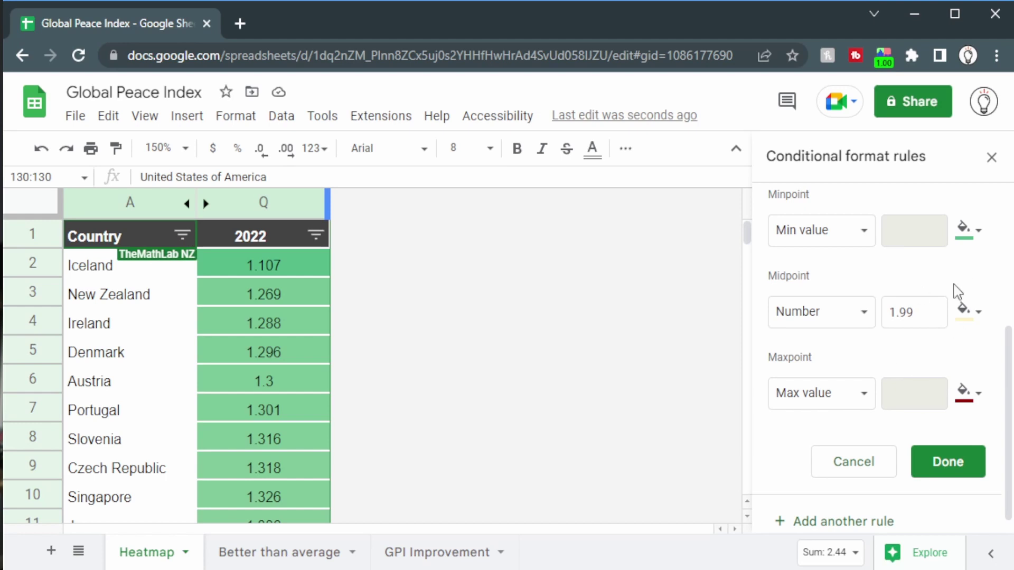
left_click(945, 307)
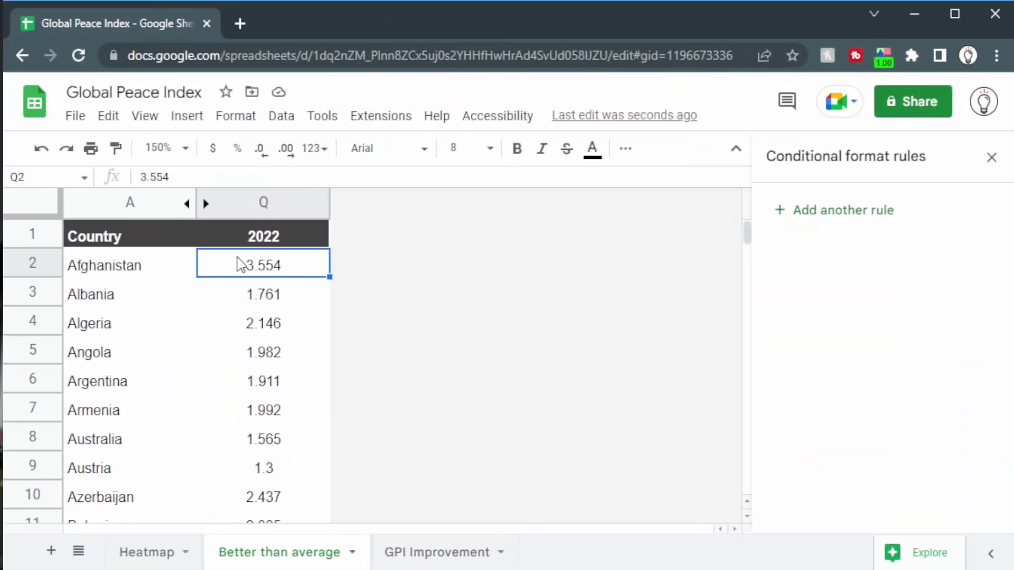
- Start a fresh conditional formatting rule on the Better than average sheet and apply it to the range Q2:Q
left_click(992, 157)
left_click(230, 119)
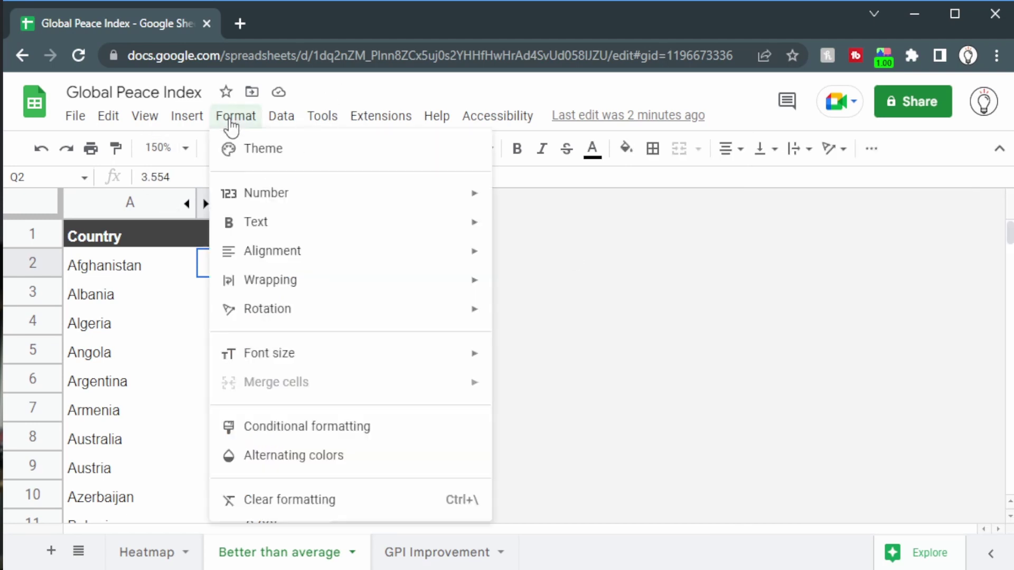
left_click(255, 425)
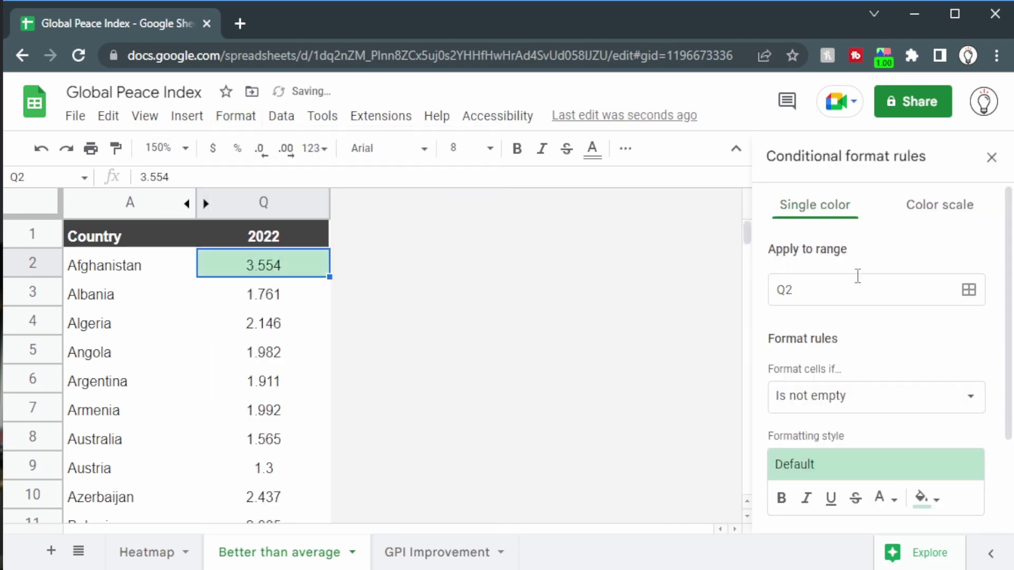
left_click(807, 287)
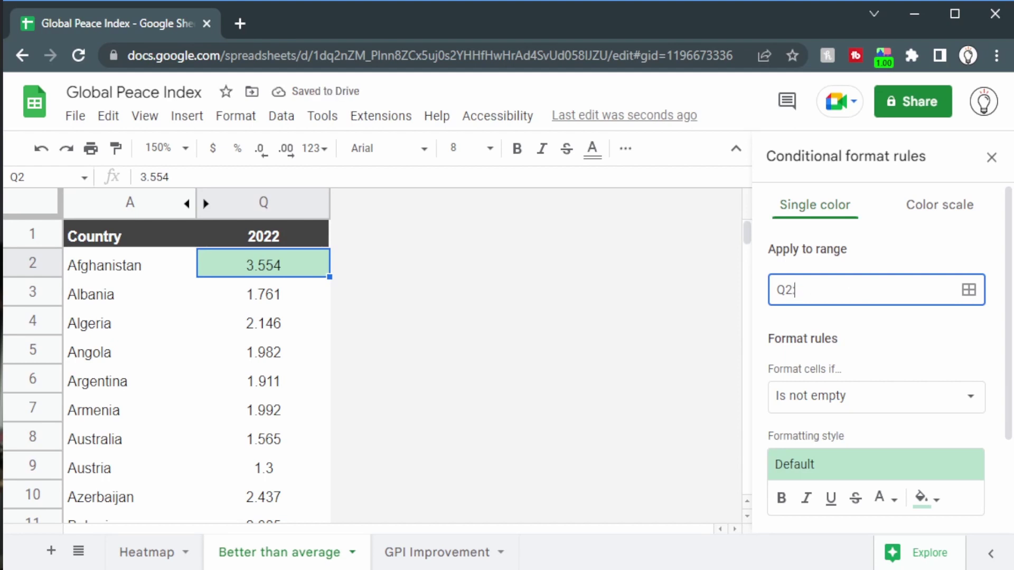
type(":Q")
key("Return")
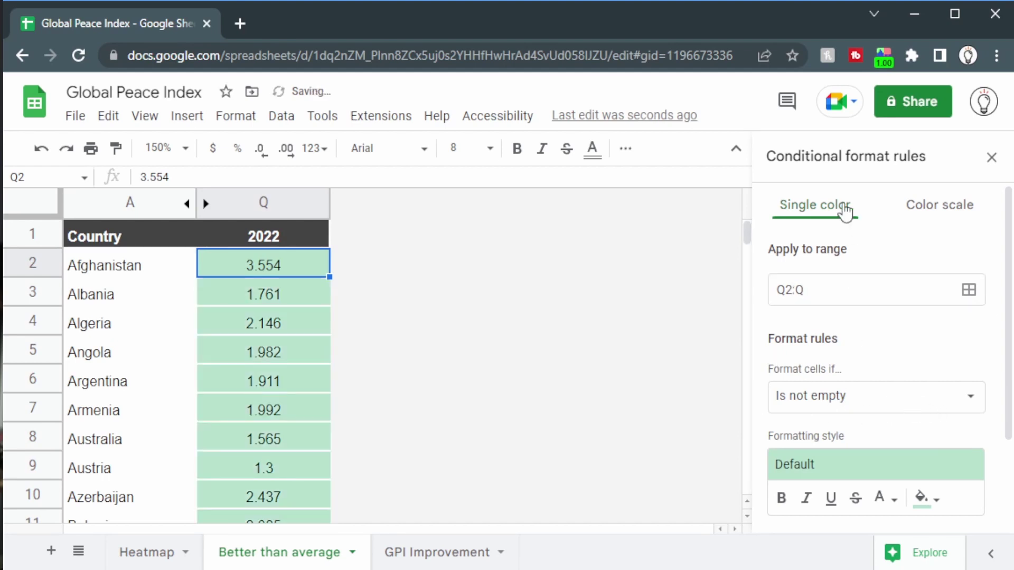
- Set the single color rule to format cells with values less than 1.99
left_click(845, 400)
scroll(891, 449, "down", 4)
scroll(894, 459, "down", 3)
scroll(888, 454, "up", 3)
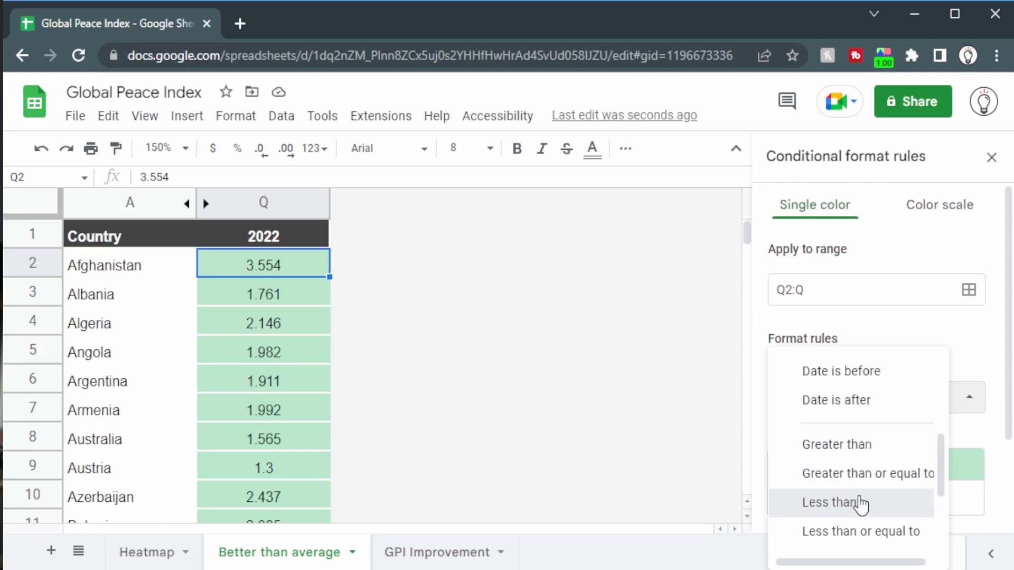
left_click(861, 504)
left_click(832, 441)
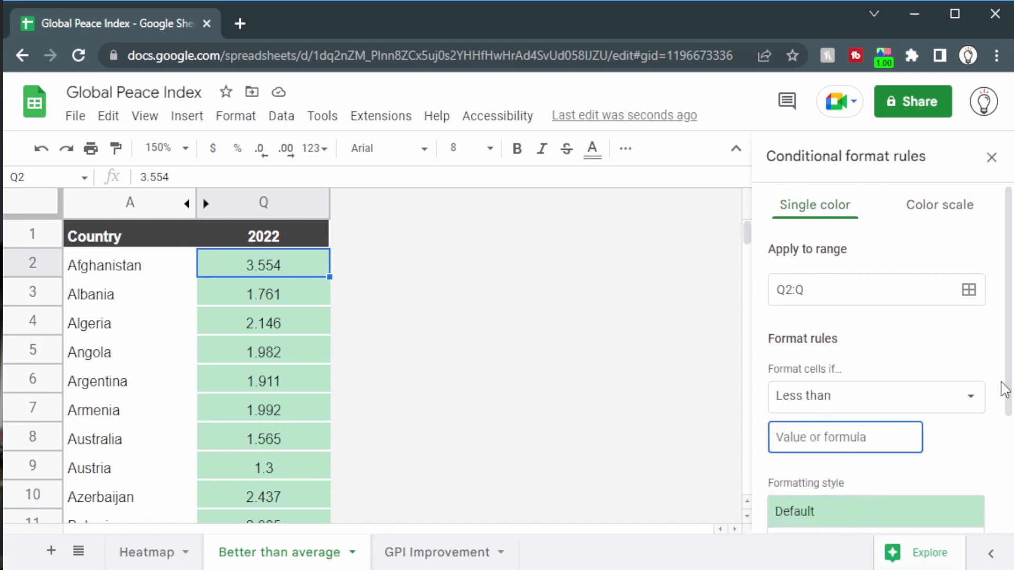
type("1.99")
left_click(957, 489)
- Select the highlighted 2022 scores of Albania, Angola, Argentina, Australia and Austria to check them against the rule
left_click(248, 295)
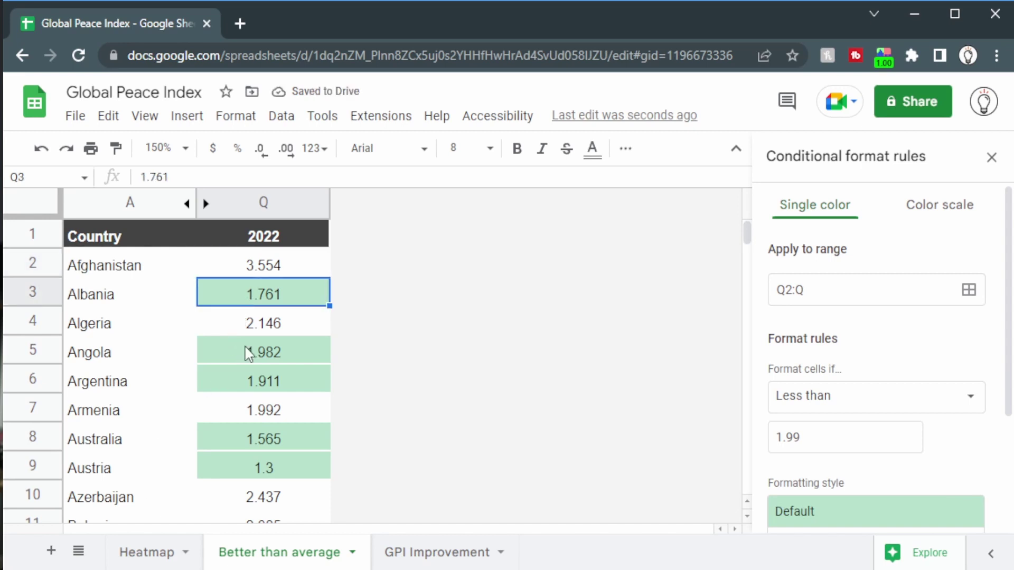
left_click(262, 351, "ctrl")
left_click(262, 379, "ctrl")
left_click(262, 439, "ctrl")
left_click(259, 468, "ctrl")
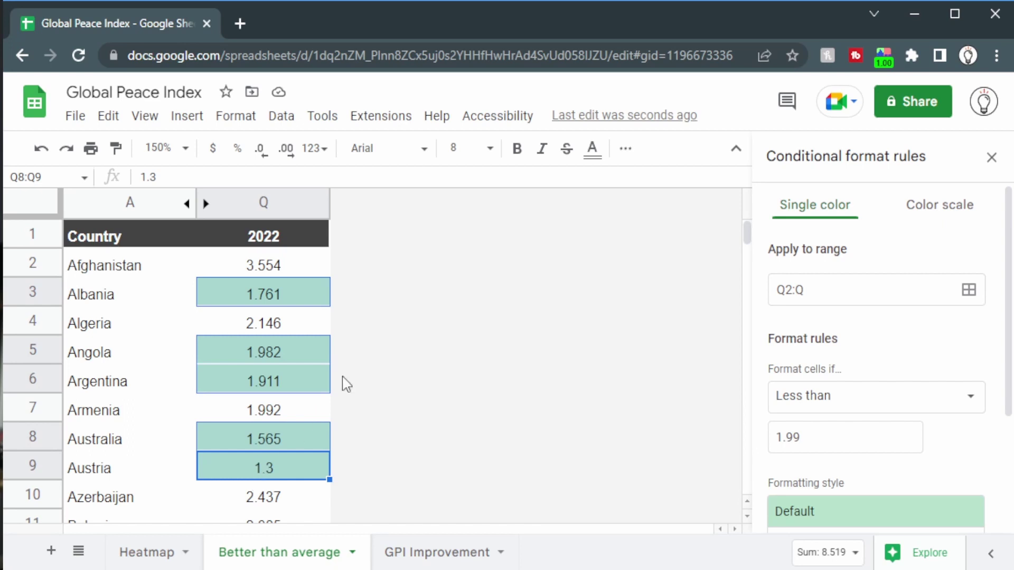
- Keep the Less than condition and replace its comparison value with the formula =median(Q2:Q)
left_click(956, 409)
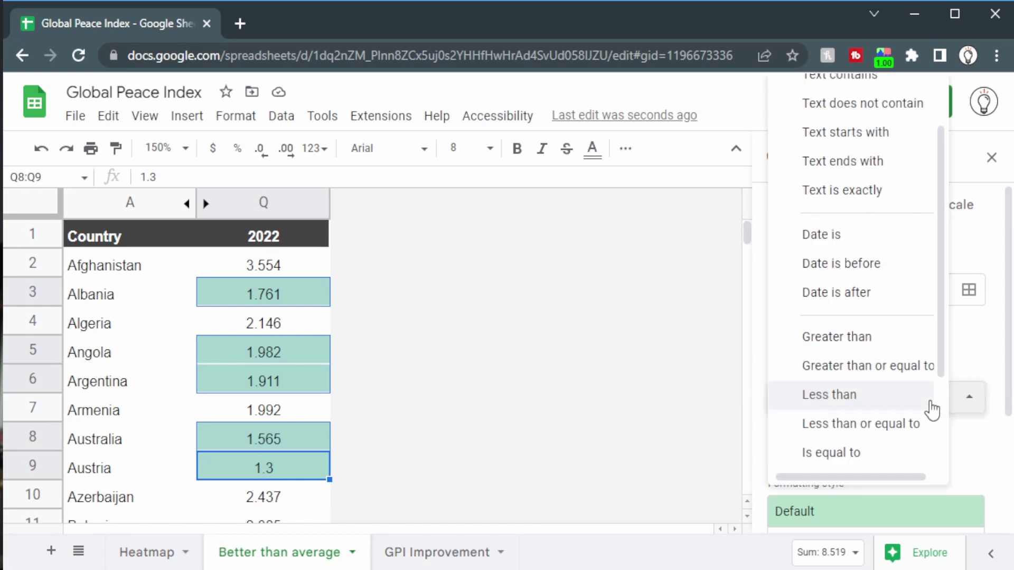
left_click(975, 437)
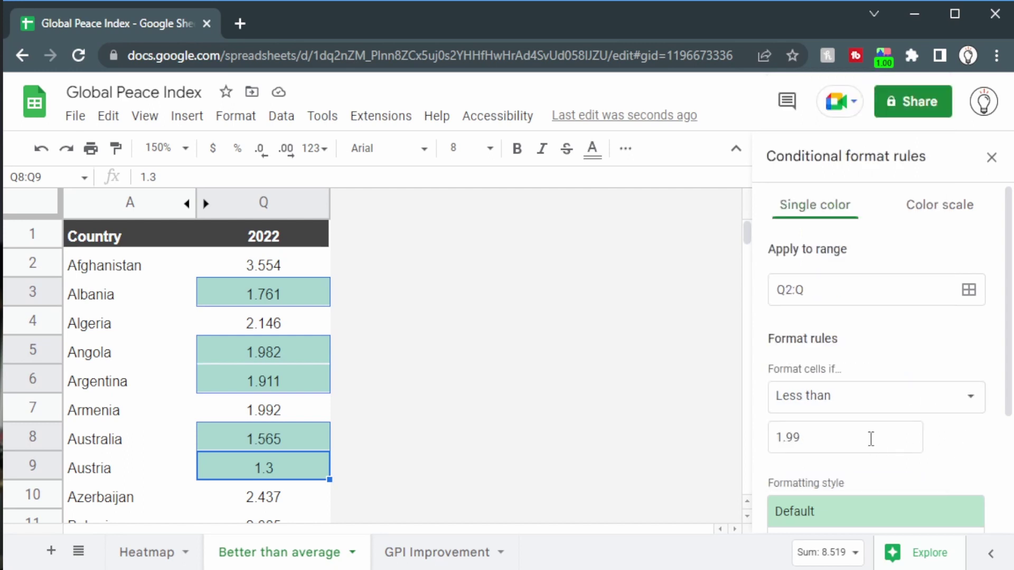
left_click(871, 439)
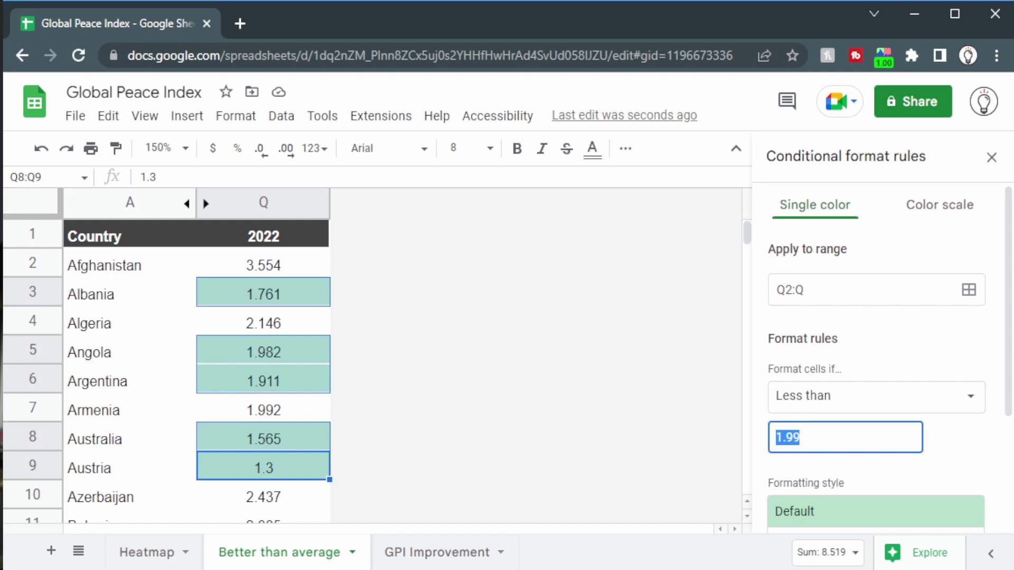
type("=median(")
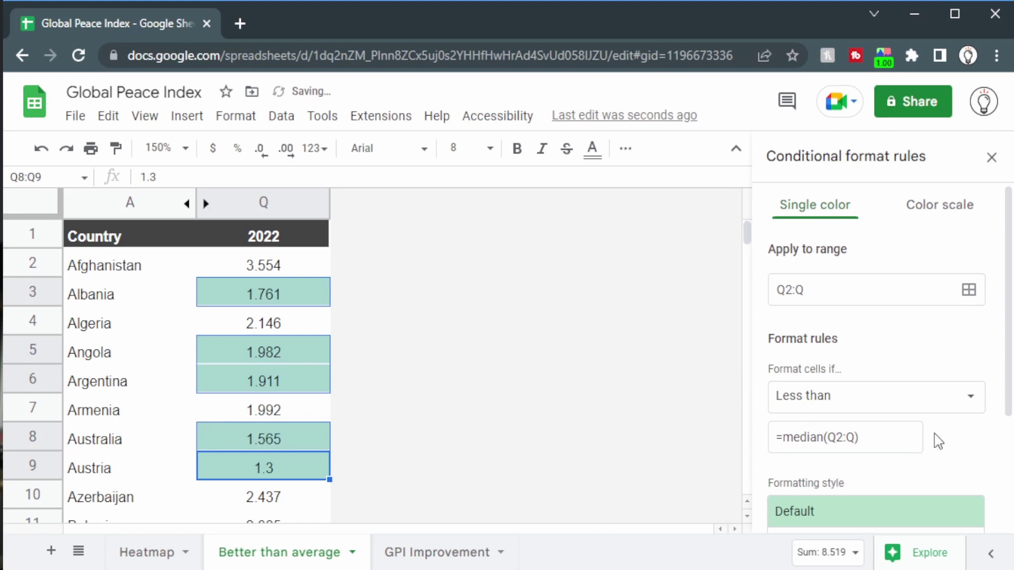
left_click_drag(878, 436, 827, 436)
left_click(899, 431)
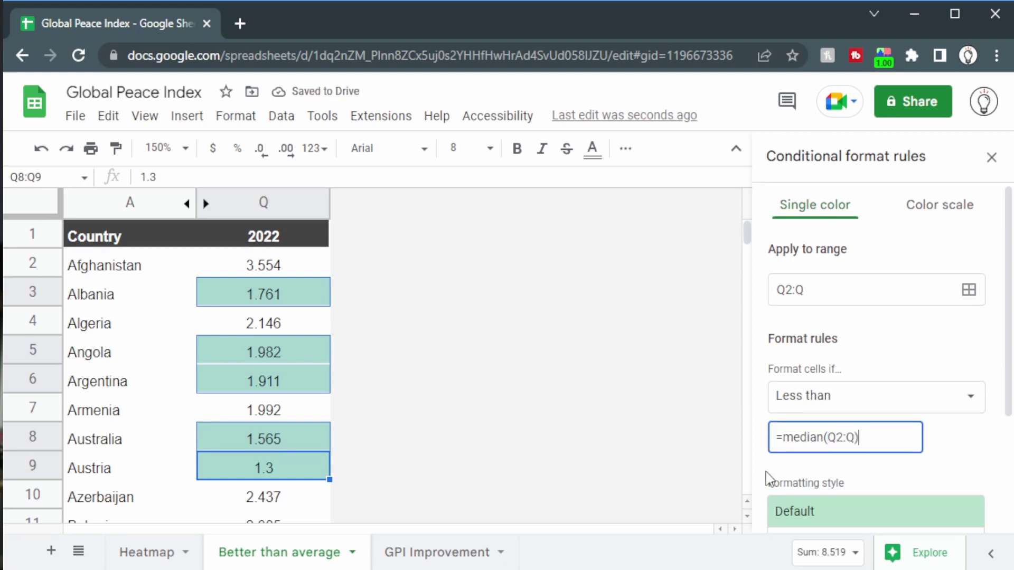
- Check the highlighting near the end of the country list, focusing on Uzbekistan's 2022 score
scroll(235, 418, "down", 20)
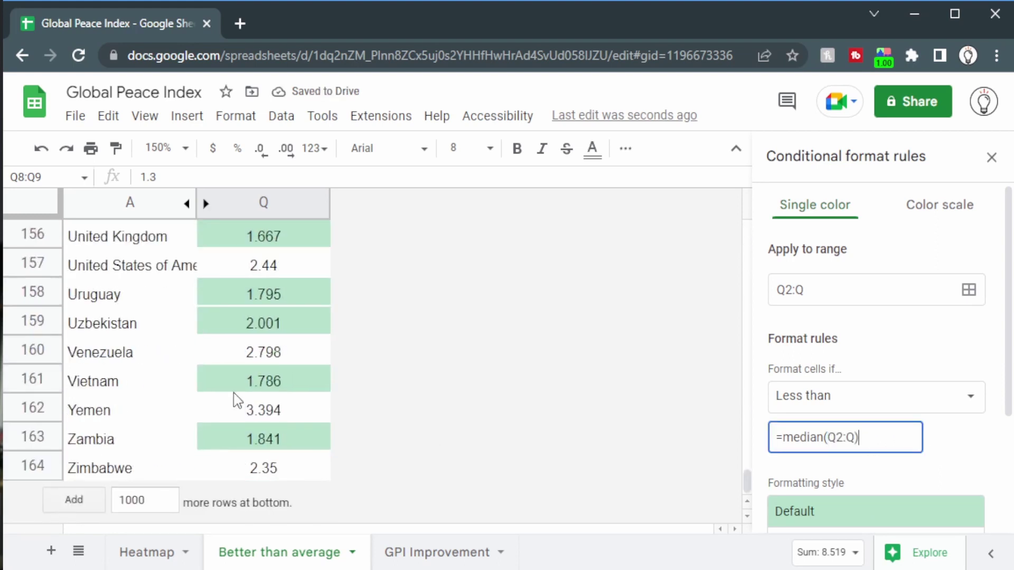
left_click(267, 326)
left_click(108, 326)
left_click(269, 326)
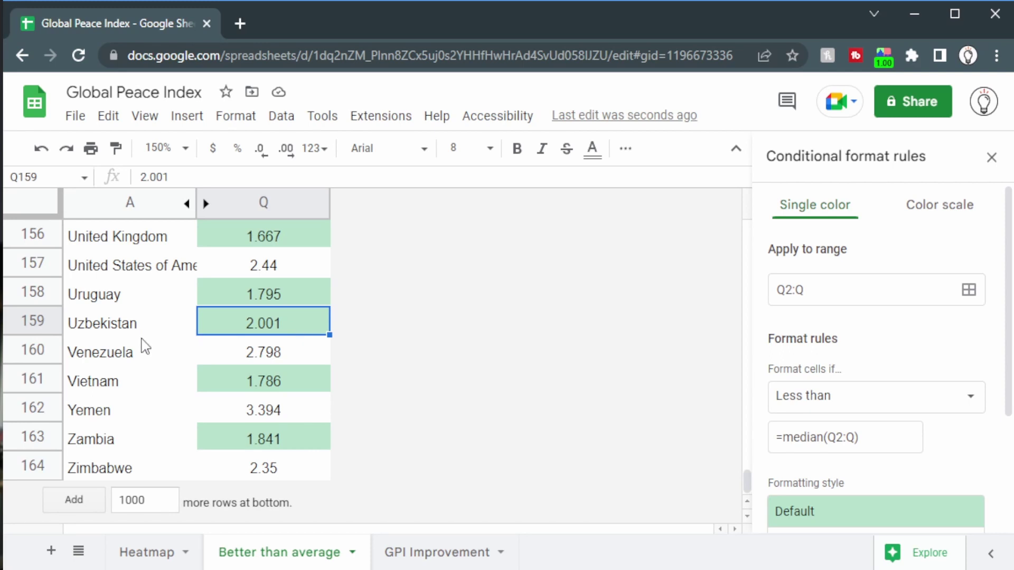
left_click_drag(142, 332, 220, 333)
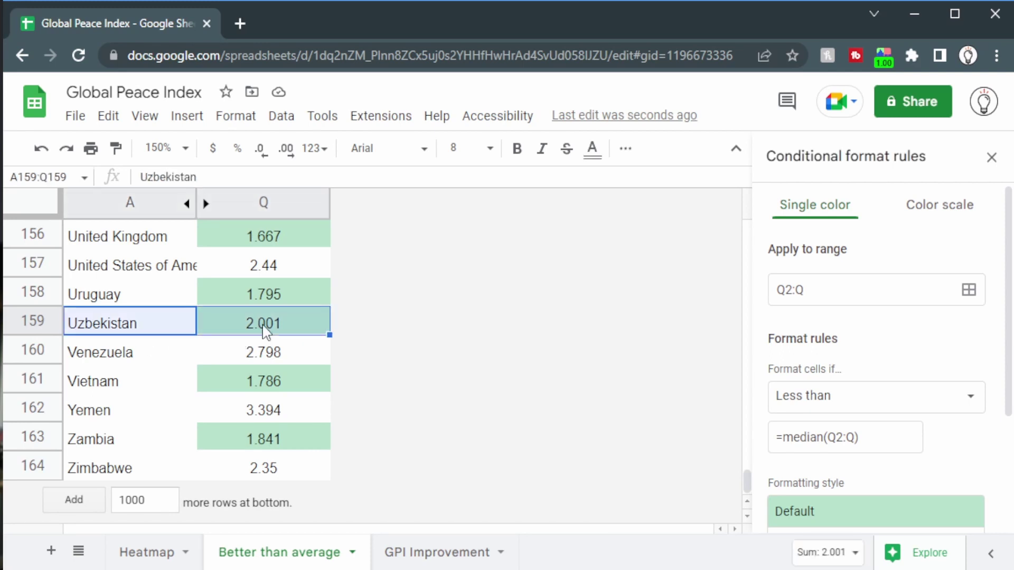
- Make the references in the rule's median formula absolute as =median($Q$2:$Q) and review the highlighted scores
left_click_drag(827, 437, 861, 436)
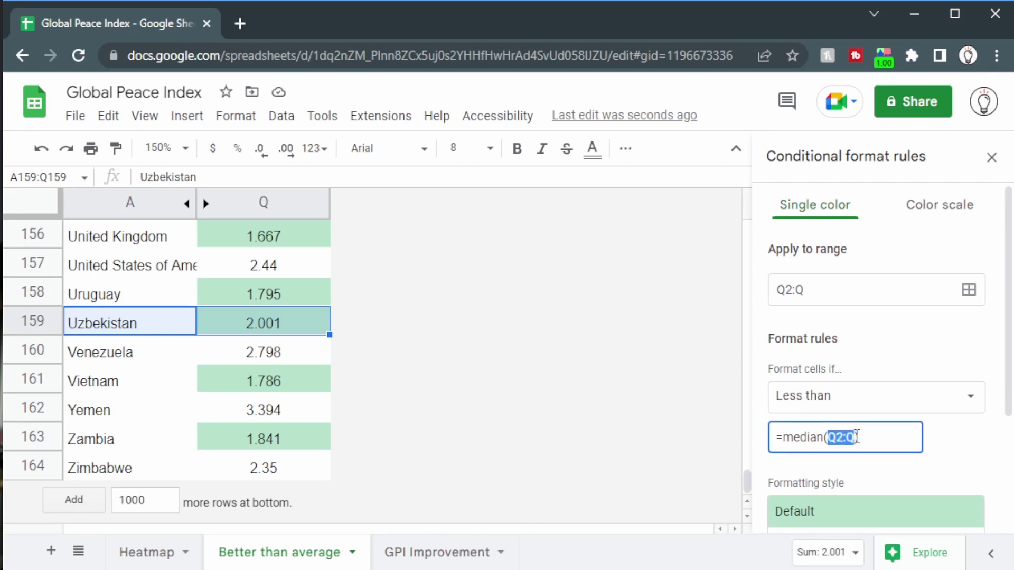
left_click(836, 445)
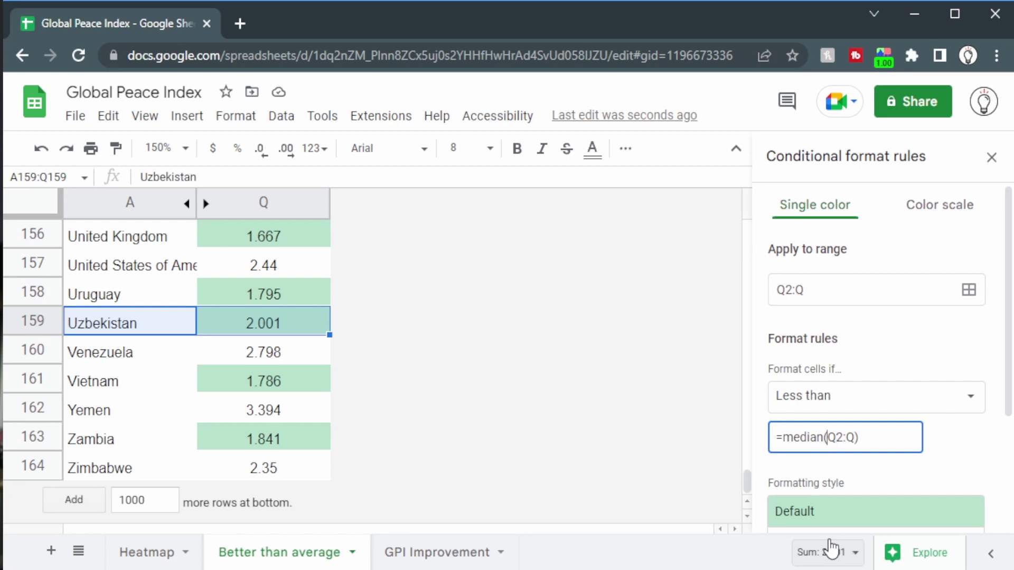
type("$")
key("Right")
type("$")
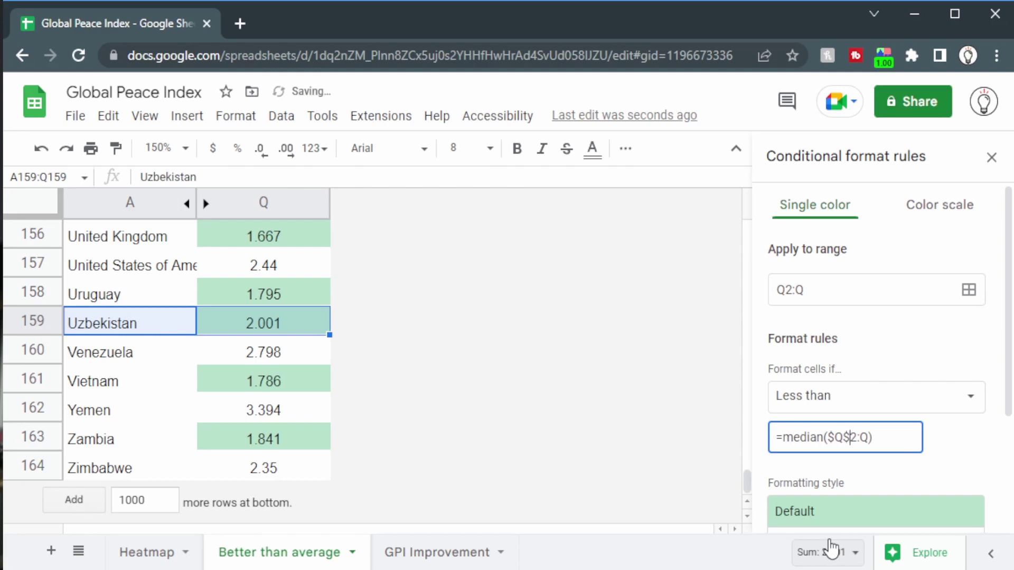
key("Right")
key("Right")
type("$")
left_click(962, 455)
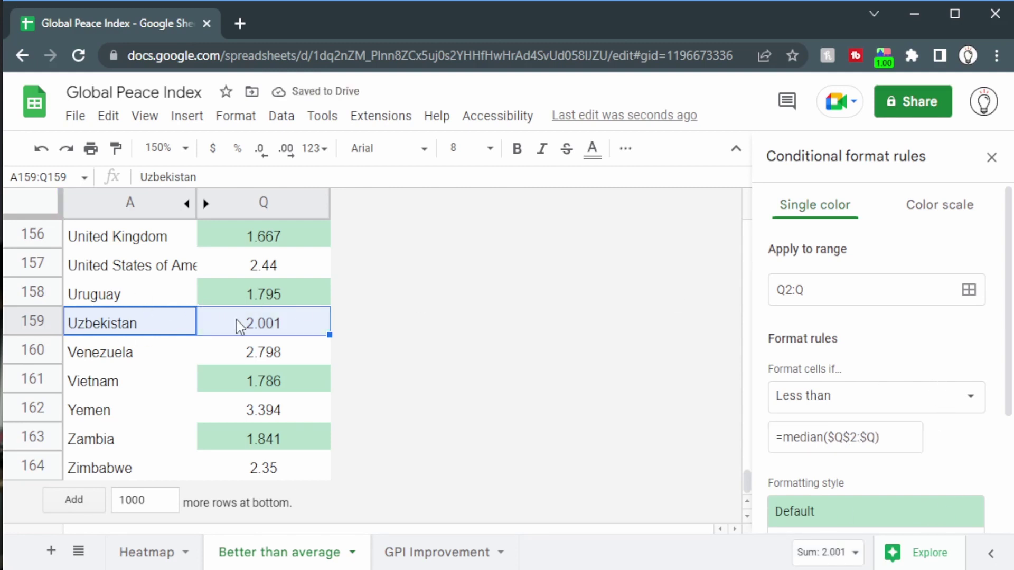
left_click(224, 353)
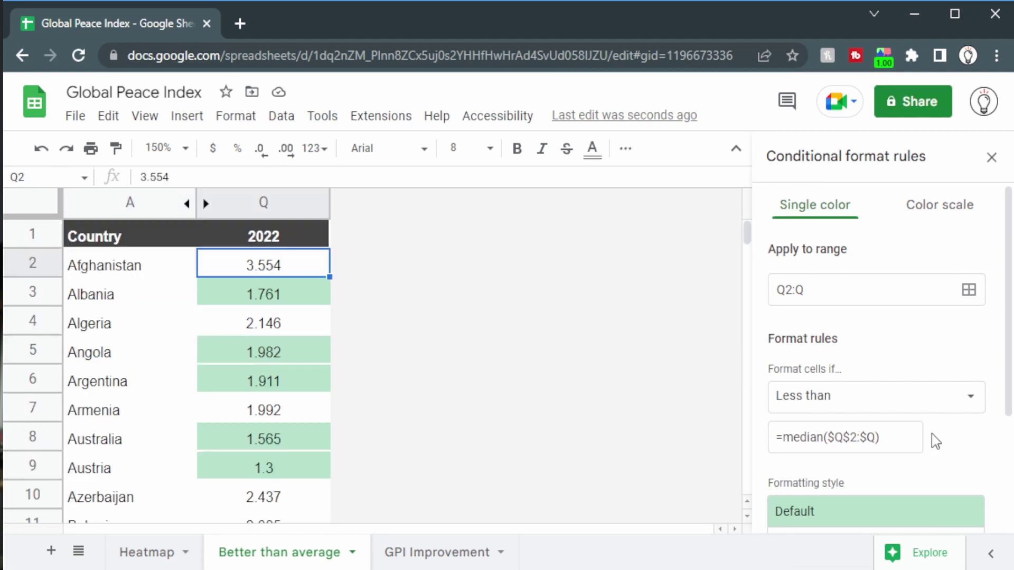
scroll(932, 433, "down", 4)
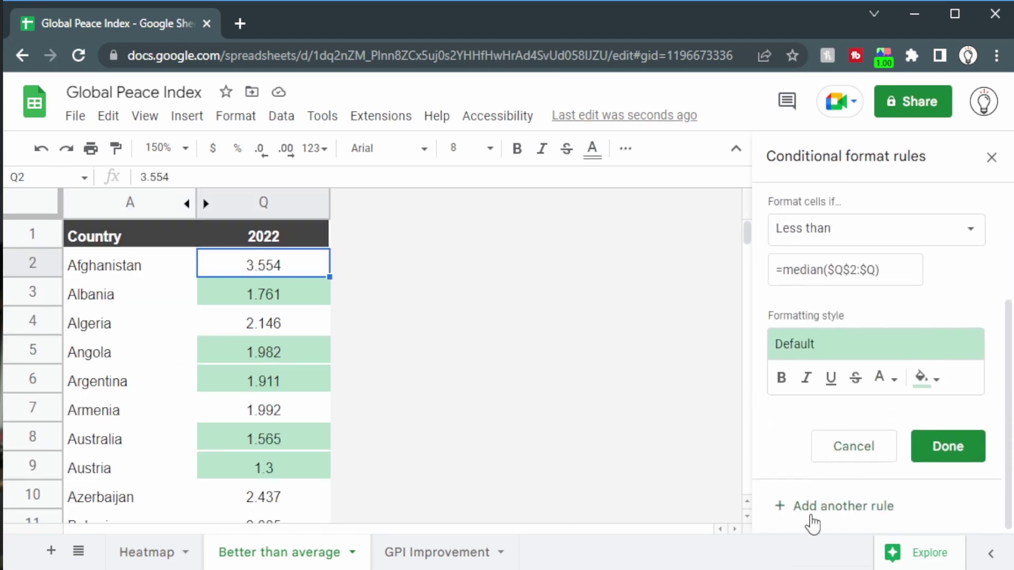
- Add a second rule for Q2:Q164 that fills scores greater than =median($Q$2:$Q) with light red
scroll(856, 423, "up", 5)
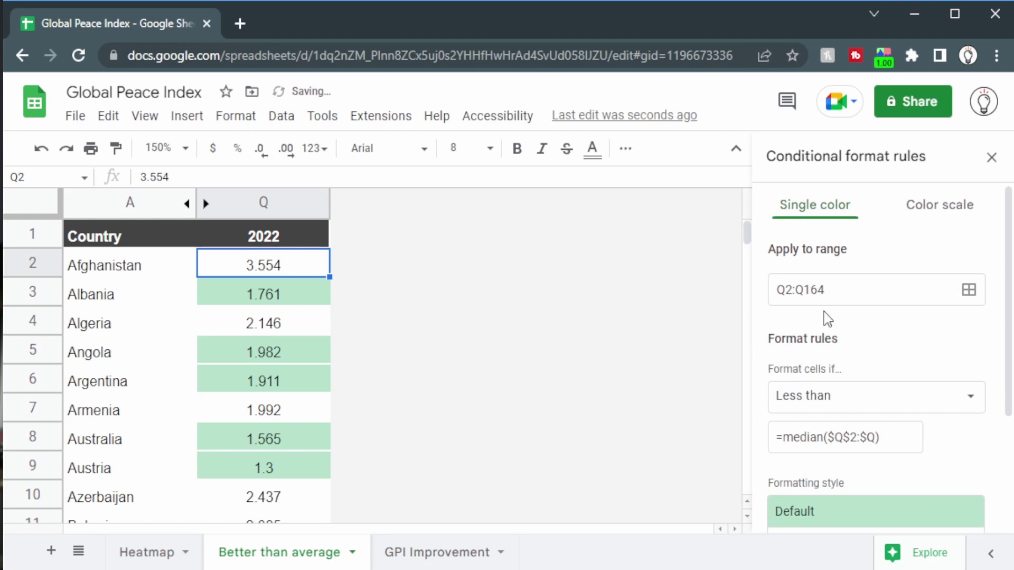
left_click(870, 407)
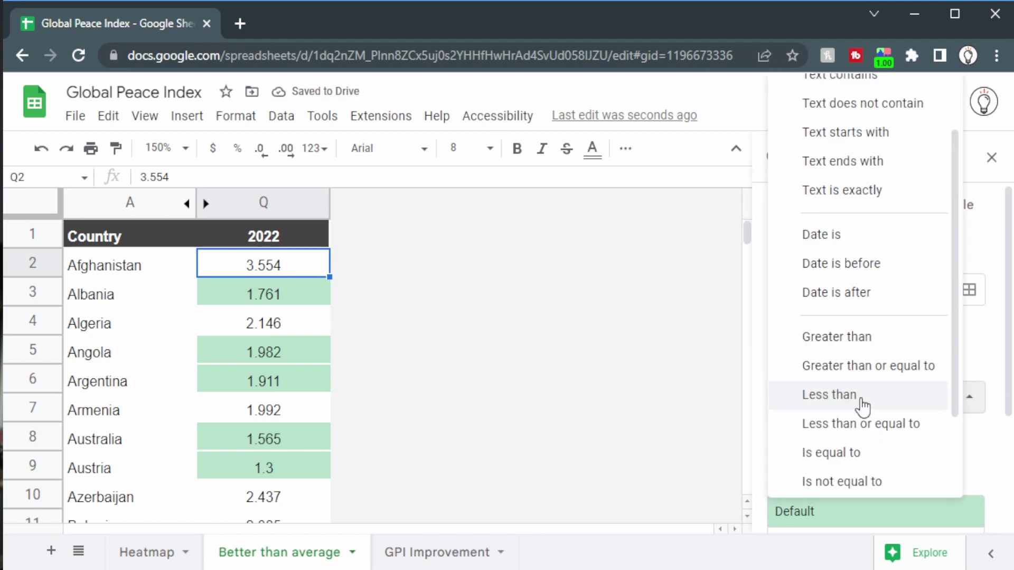
left_click(866, 346)
scroll(937, 442, "down", 3)
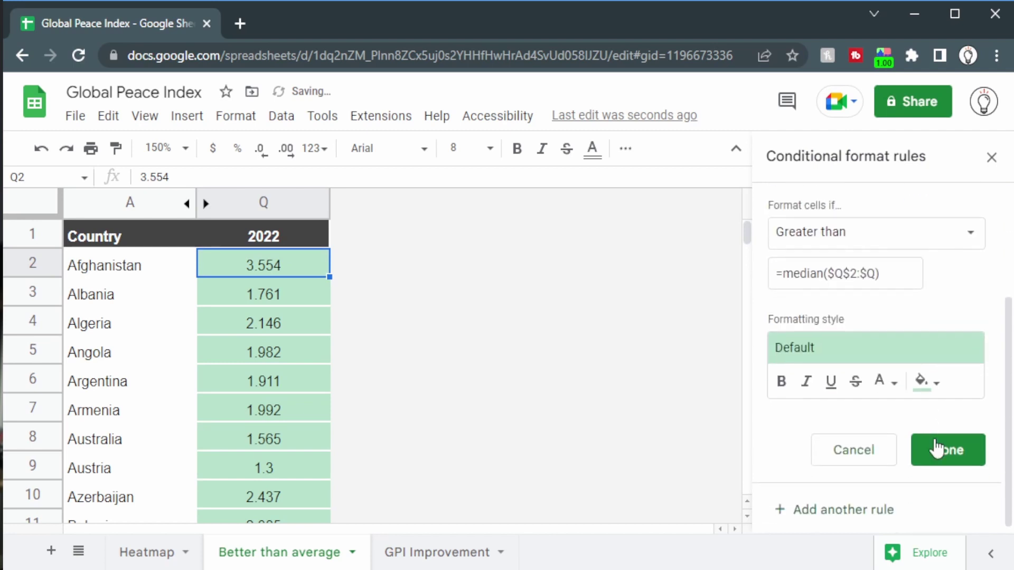
left_click(920, 379)
left_click(769, 481)
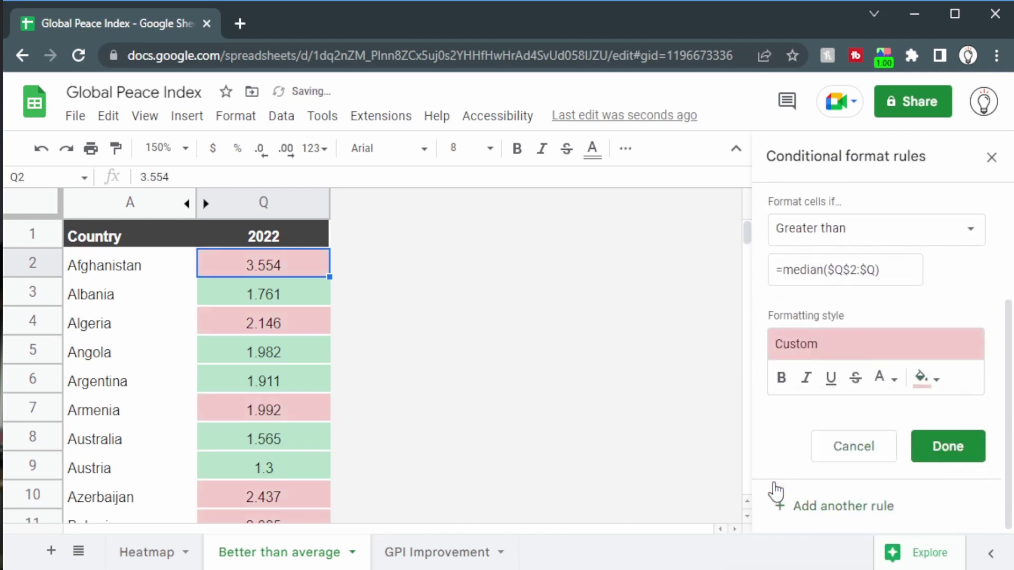
- Check the red-highlighted 2022 scores of Algeria, Armenia and Azerbaijan, and compare Afghanistan's name cell with its score cell
left_click(291, 319, "ctrl")
left_click(306, 418, "ctrl")
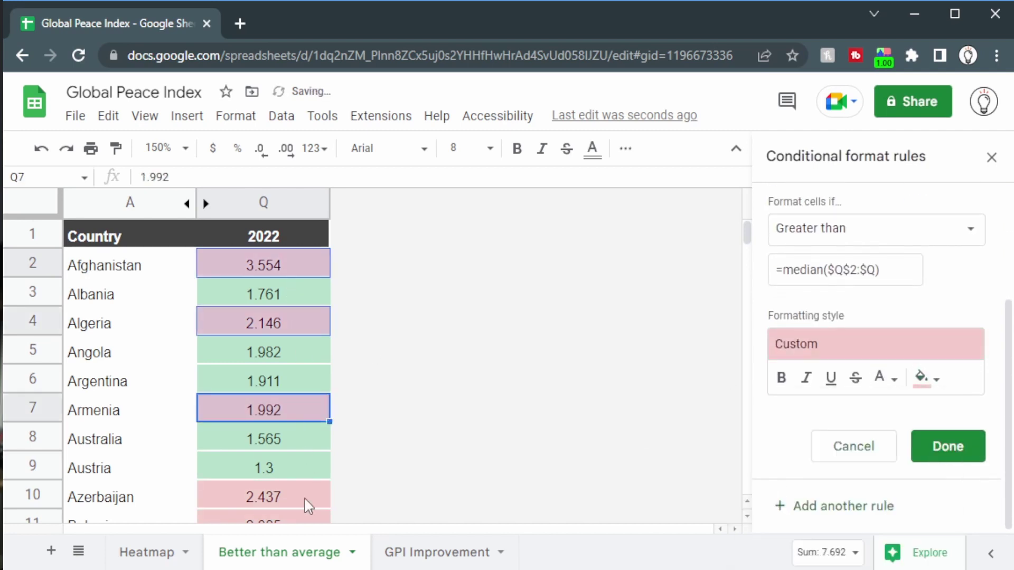
left_click(307, 499, "ctrl")
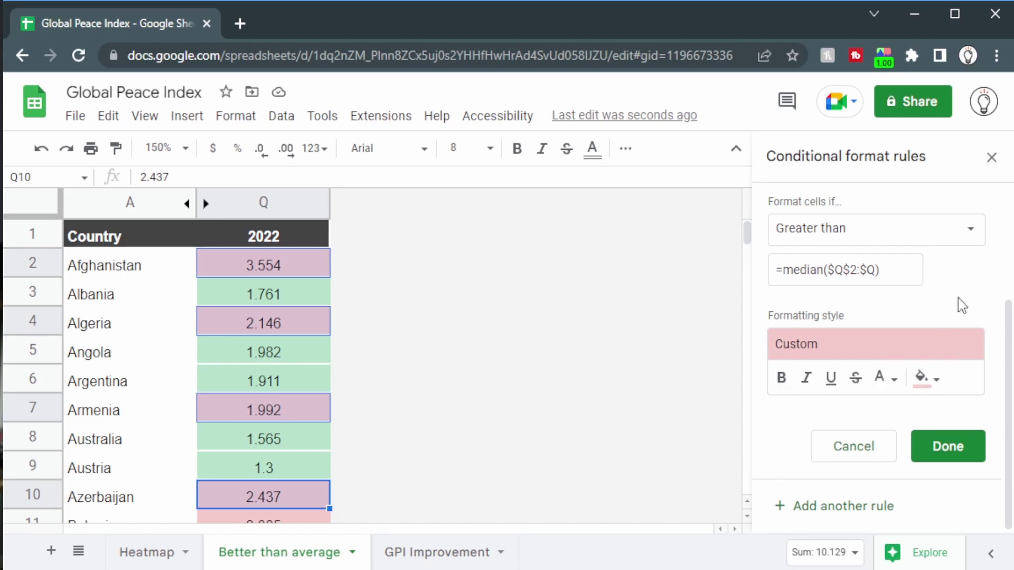
scroll(924, 295, "up", 3)
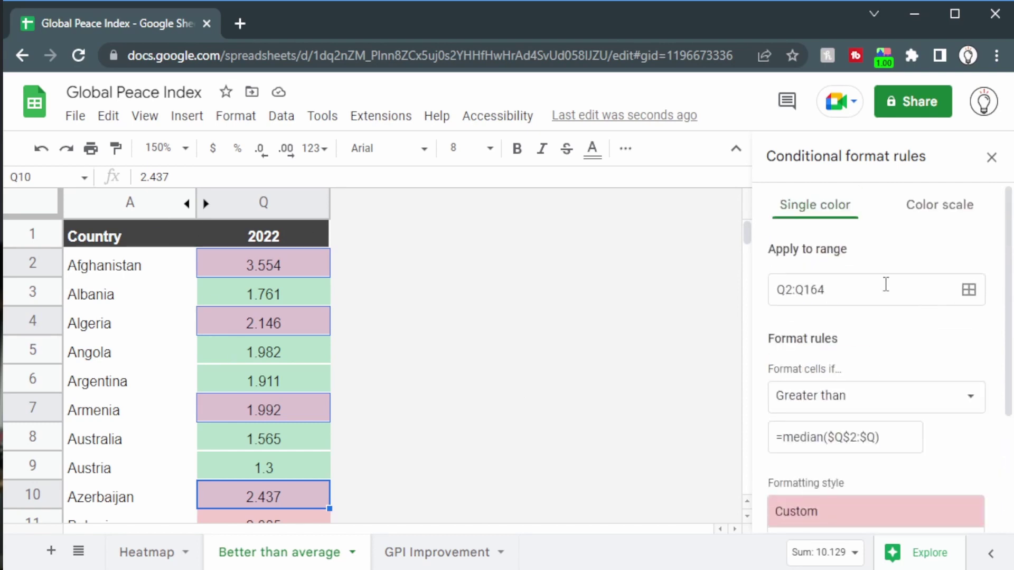
left_click(263, 264)
left_click(146, 264)
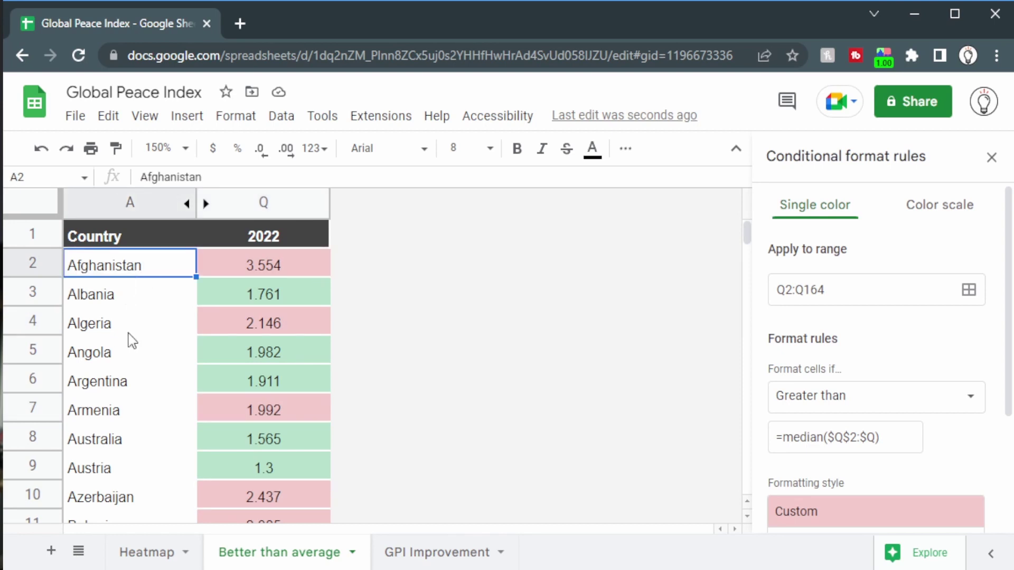
left_click(270, 267)
- Switch the red rule's condition from Greater than to the custom formula =Q2>median($Q$2:$Q)
left_click(785, 290)
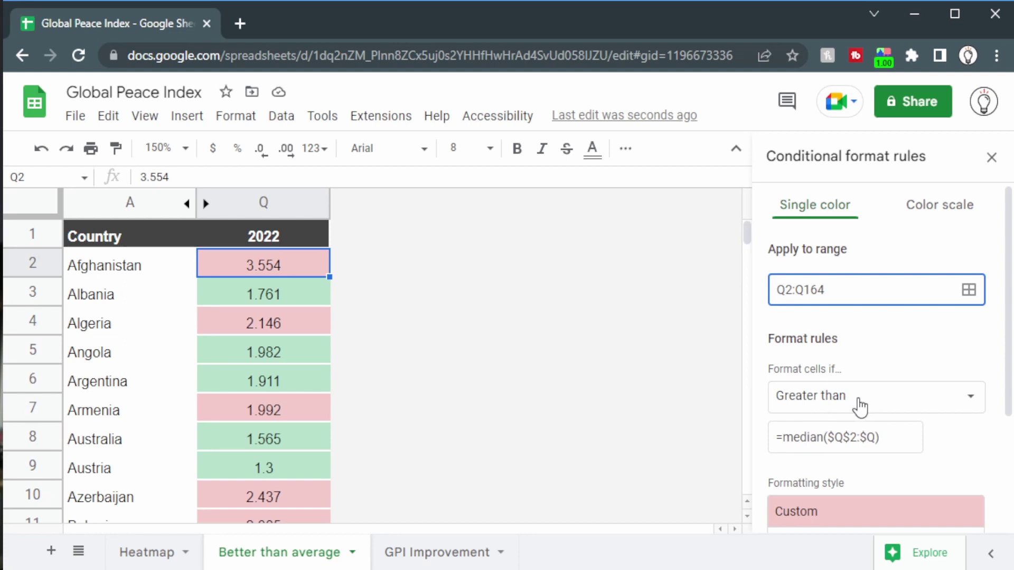
left_click(839, 404)
scroll(839, 404, "down", 3)
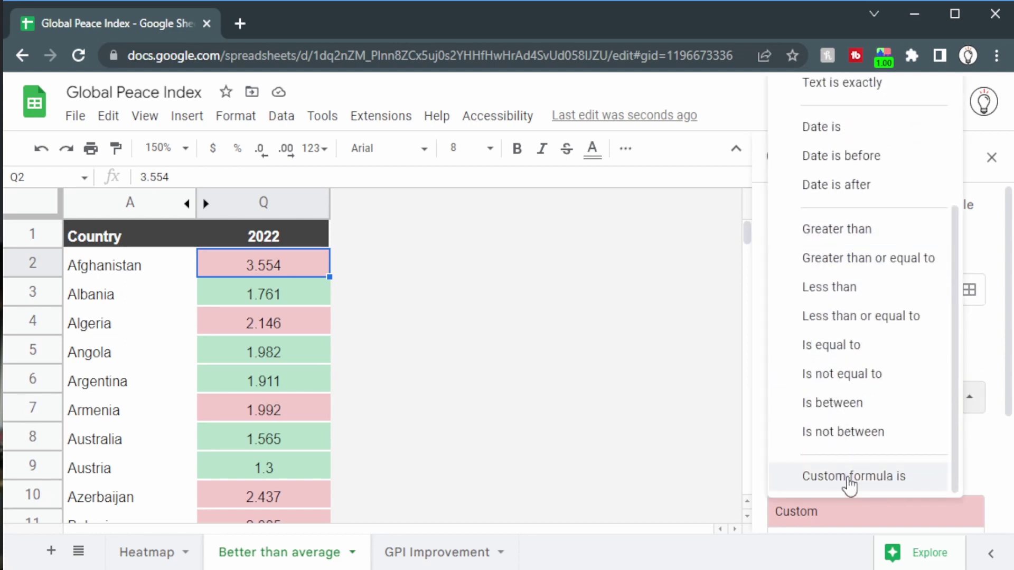
left_click(870, 478)
left_click(779, 438)
left_click(779, 437)
type("Q2")
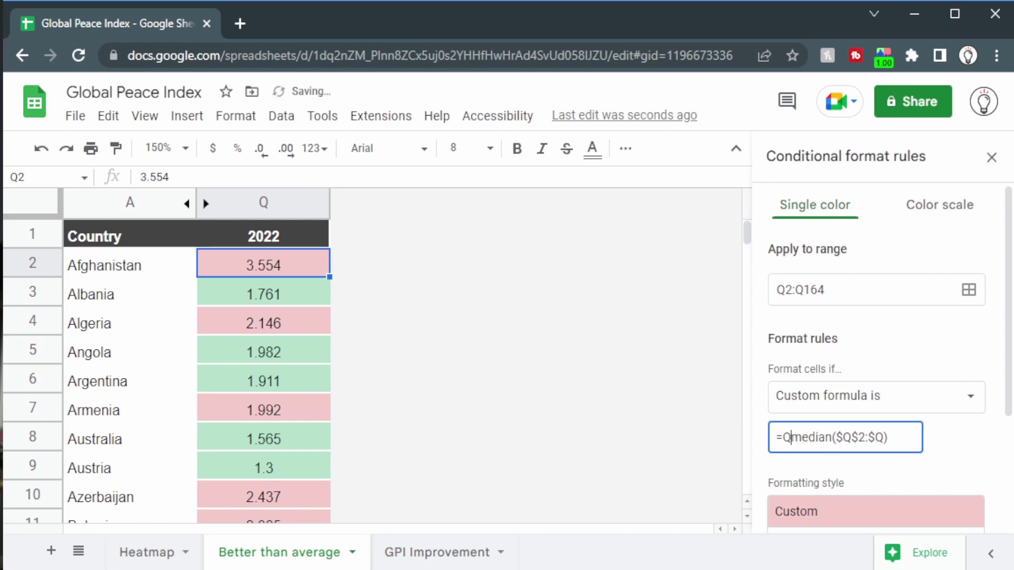
type(">")
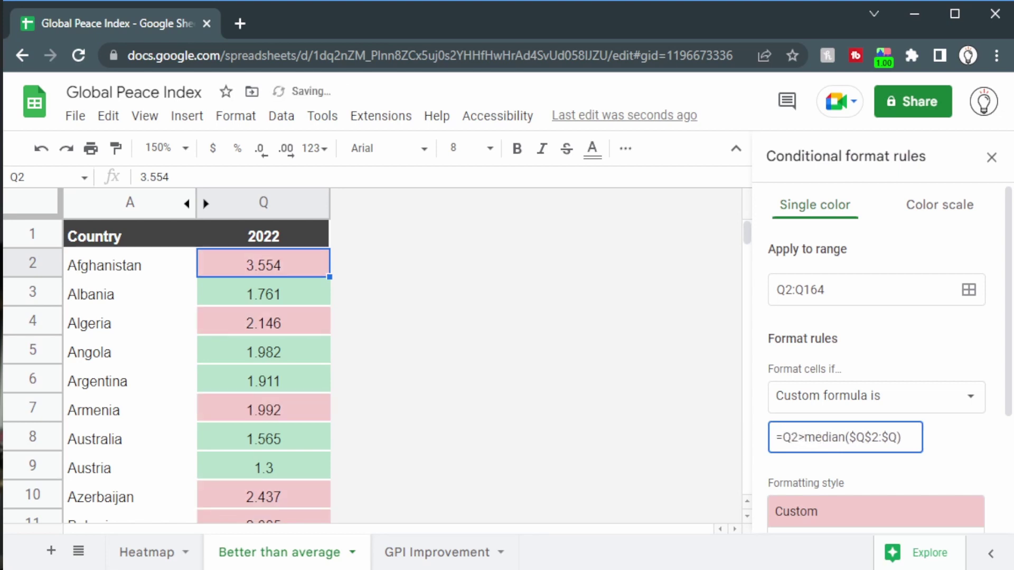
left_click(914, 274)
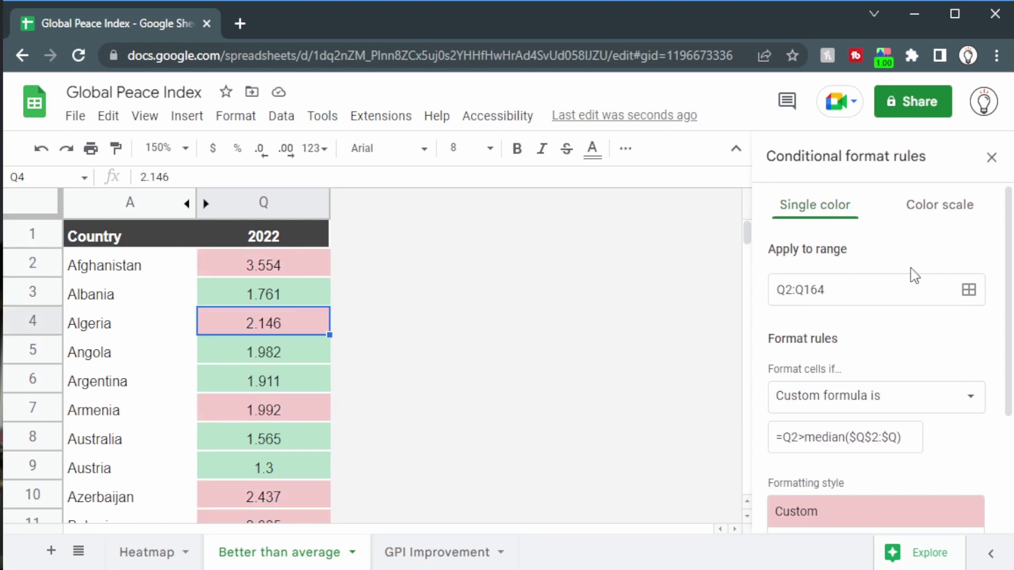
- Extend the red rule's range to A2:Q164 so that it also covers the country names
left_click(786, 290)
key("BackSpace")
type("A")
left_click(945, 333)
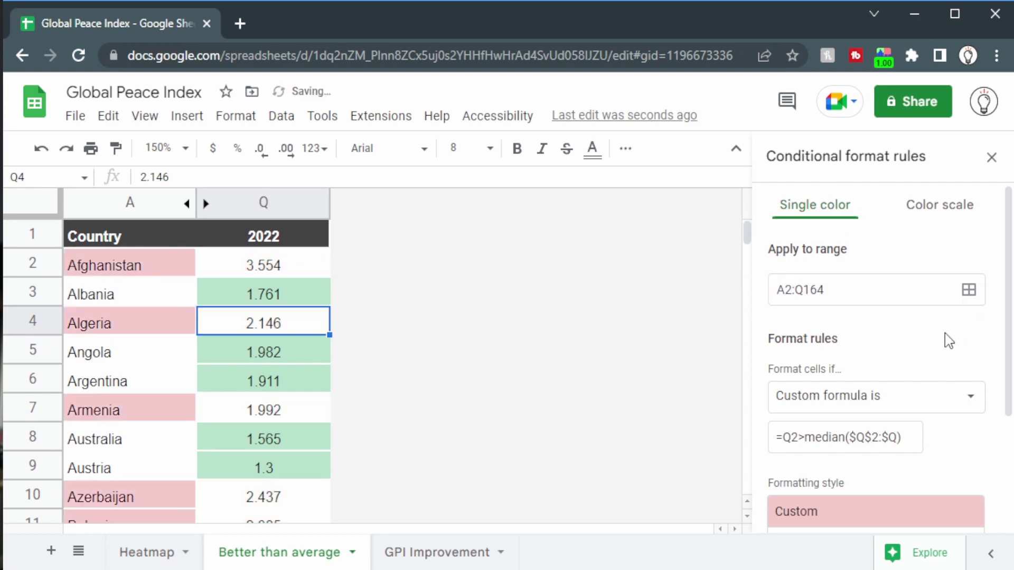
- Examine Albania's 2022 score and the highlighted name cells of Afghanistan, Algeria and Armenia under the extended red rule
left_click(235, 294)
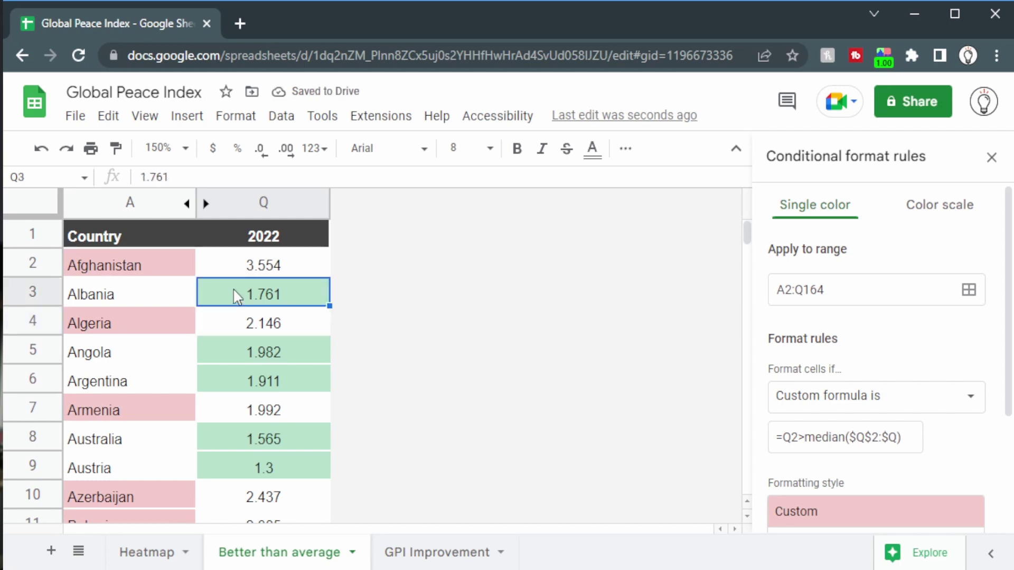
left_click(183, 270)
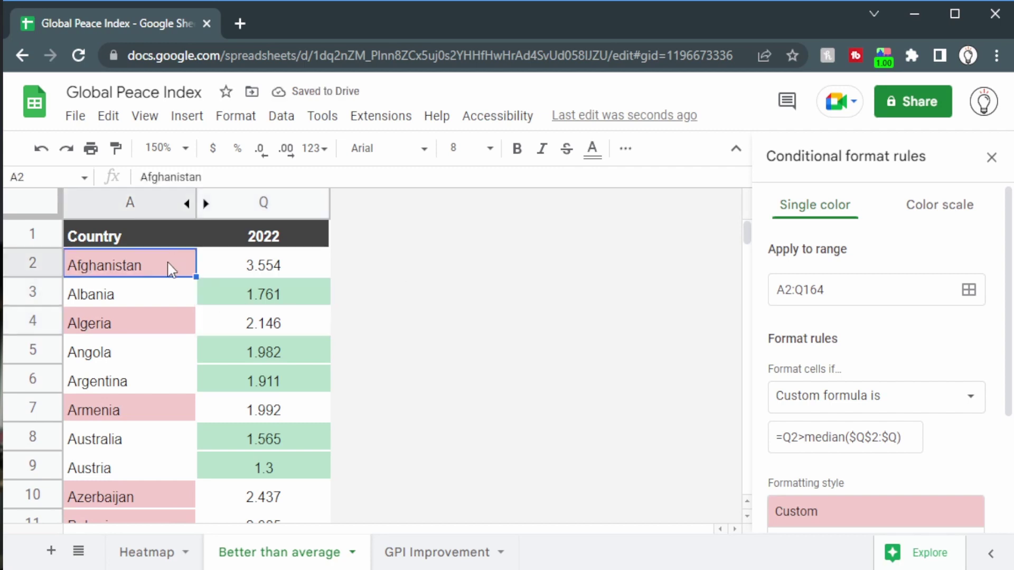
left_click(182, 328, "ctrl")
left_click(163, 412, "ctrl")
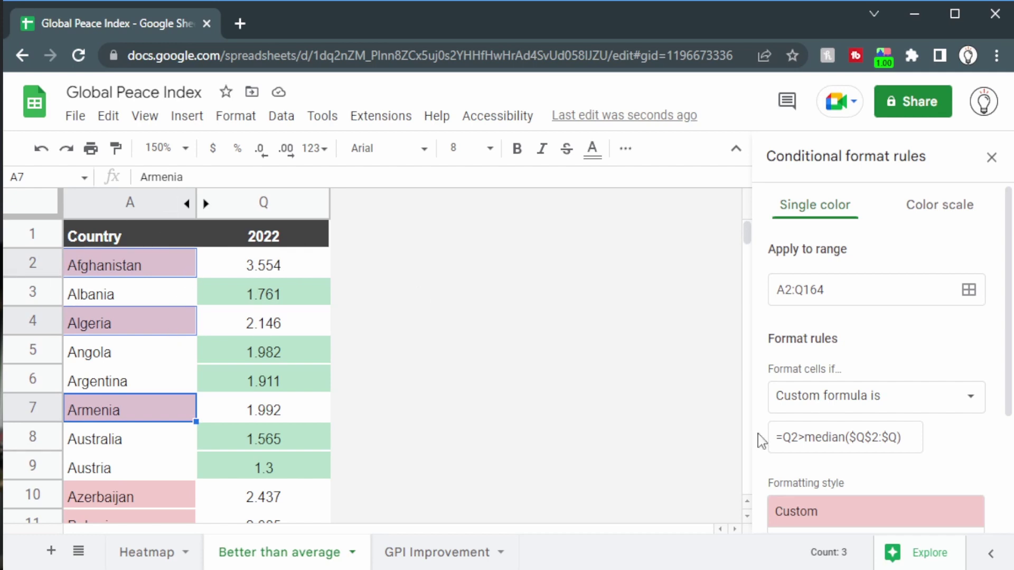
- Lock the column reference in the red rule's custom formula as =$Q2>median($Q$2:$Q)
left_click(786, 438)
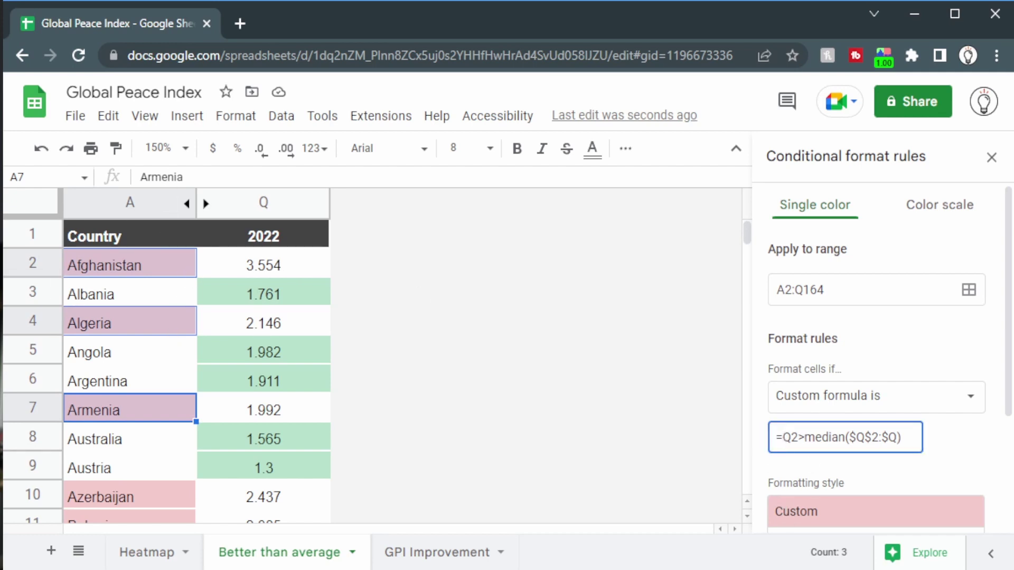
type("$")
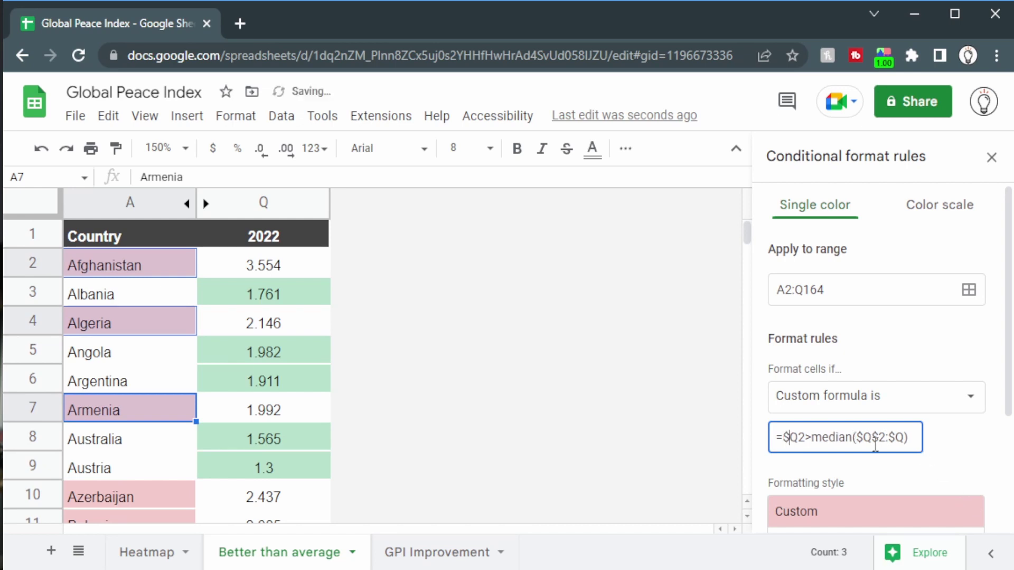
left_click(981, 443)
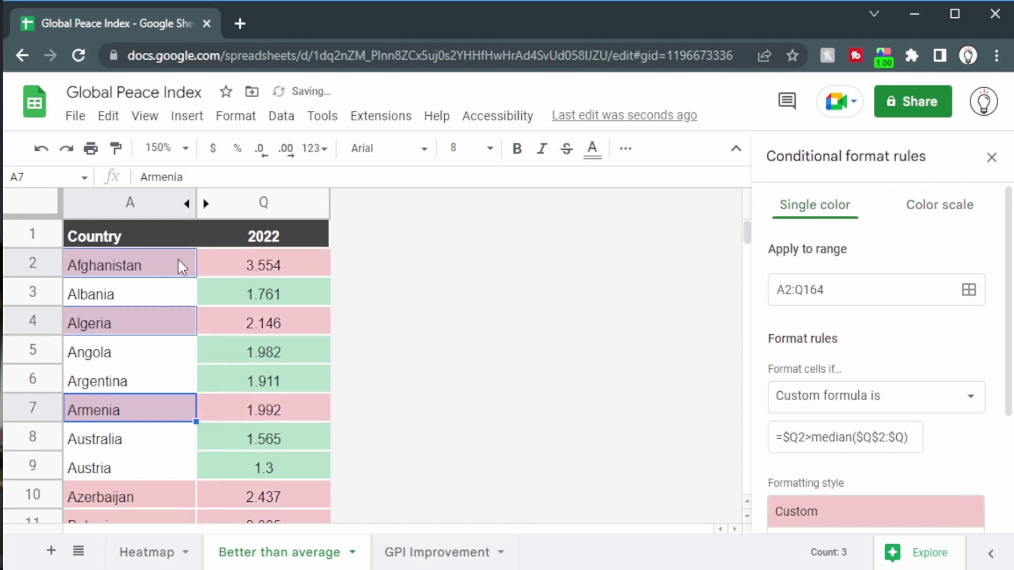
- Unhide columns B to P to inspect the row highlighting, and hide them again
left_click(226, 265)
left_click(205, 204)
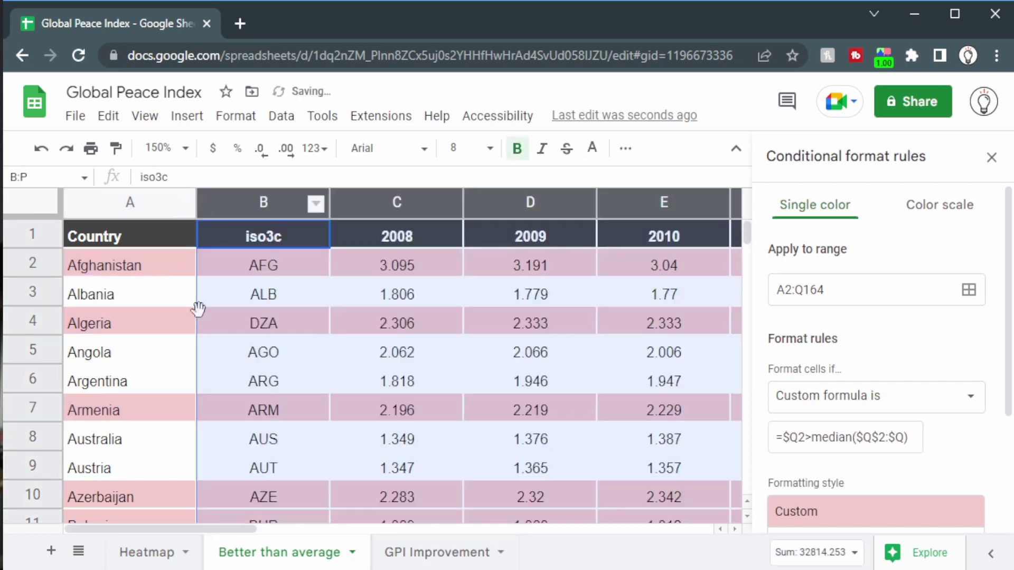
right_click(423, 200)
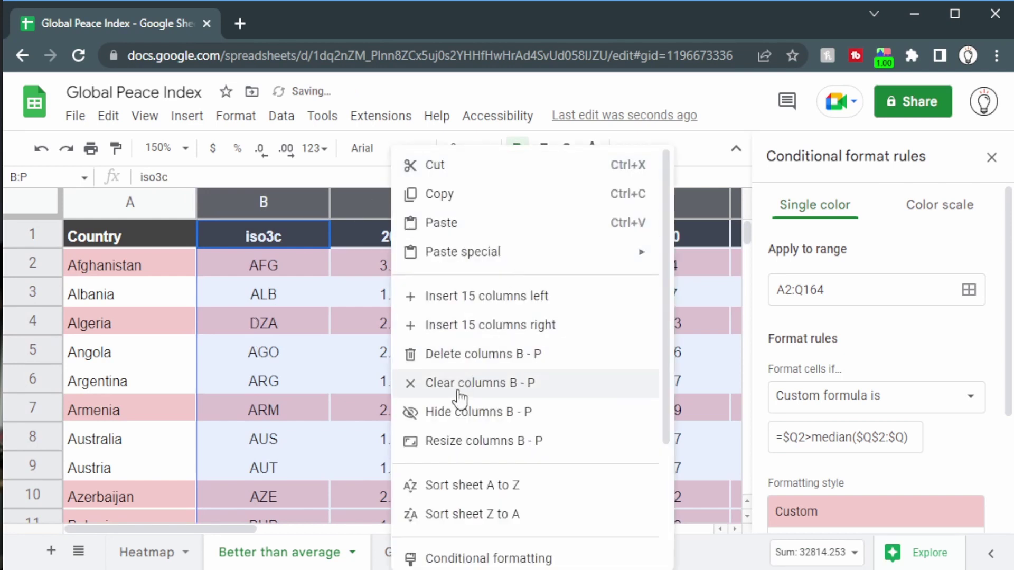
left_click(456, 414)
left_click(190, 269)
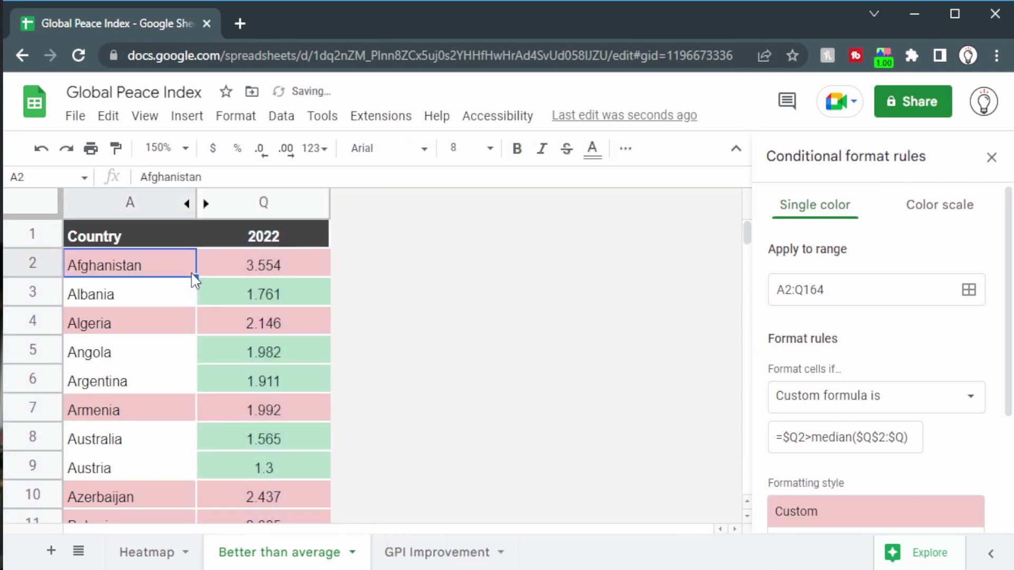
- Save the red custom-formula rule and list the rules that apply to Afghanistan's 2022 score
scroll(883, 340, "down", 3)
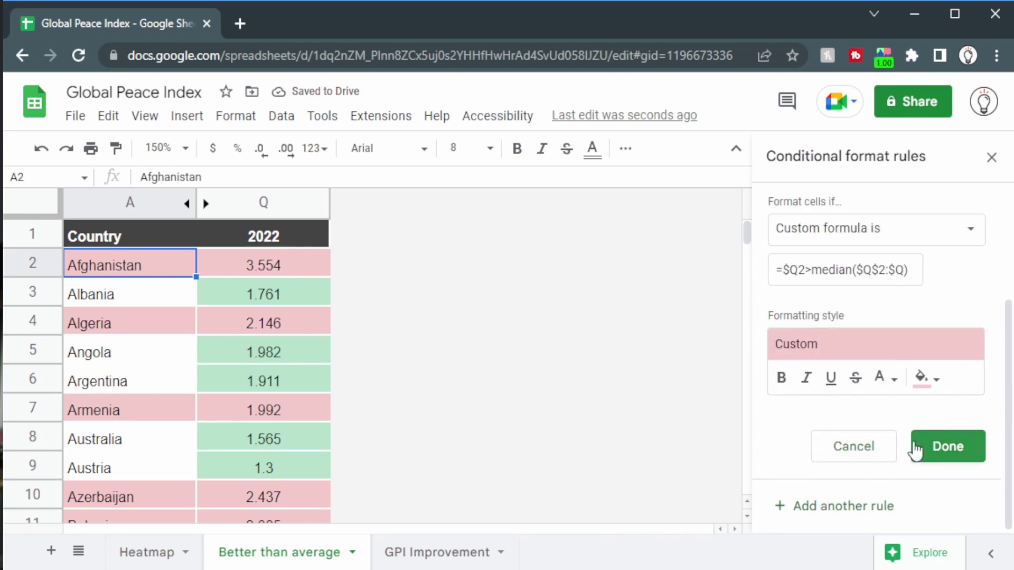
left_click(942, 450)
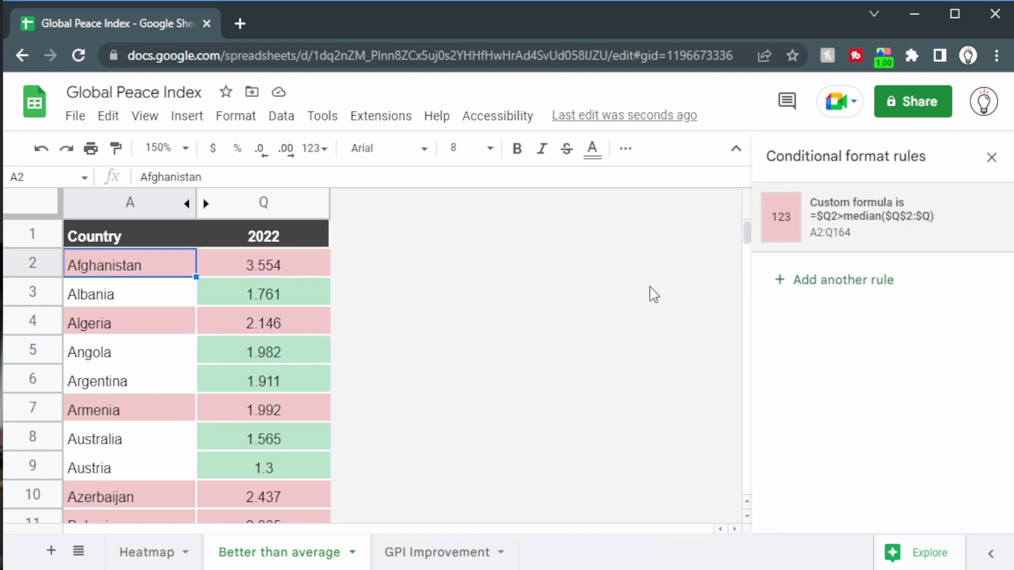
left_click(287, 264)
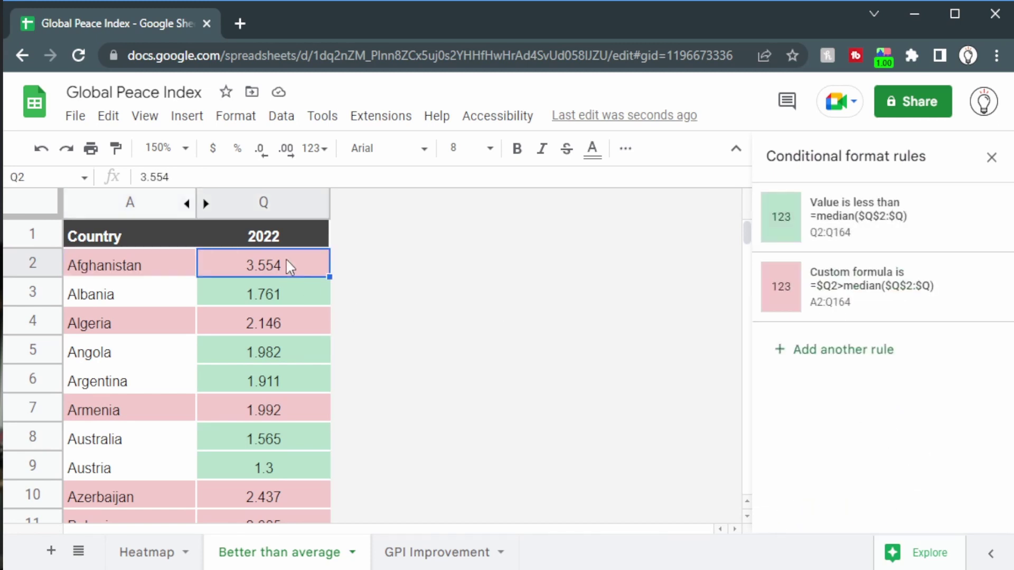
- Open the green Less than rule and extend its range to A2:Q164
left_click(846, 211)
left_click(780, 286)
key("Delete")
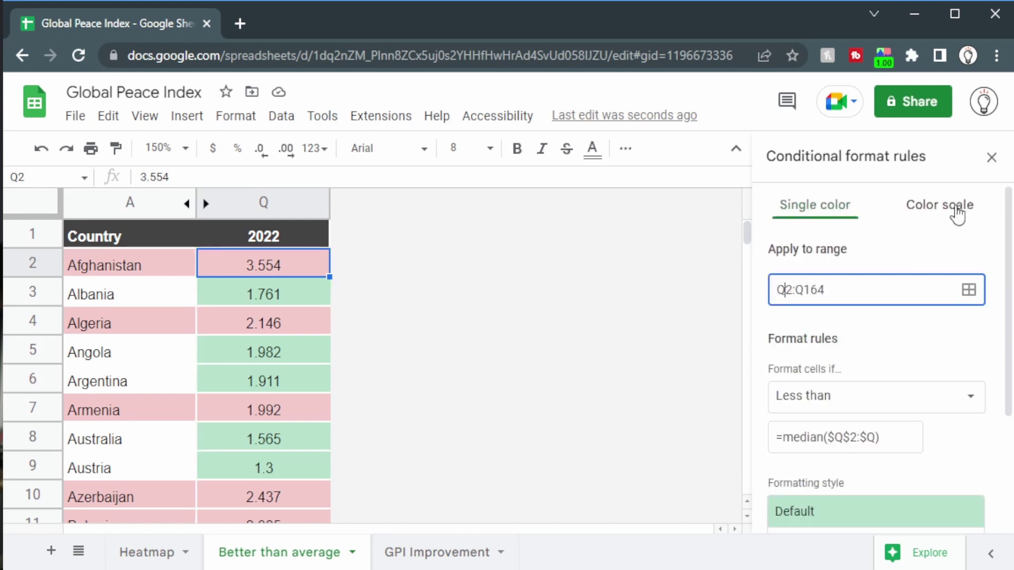
type("A")
left_click(942, 325)
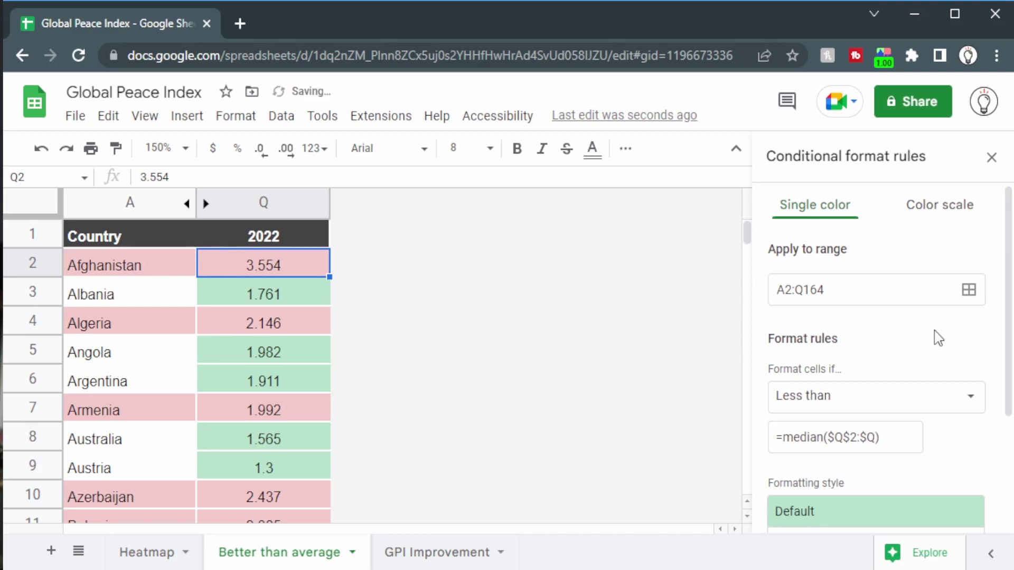
- Switch the green rule's condition to the custom formula =Q2<median($Q$2:$Q)
left_click(862, 405)
scroll(850, 454, "down", 2)
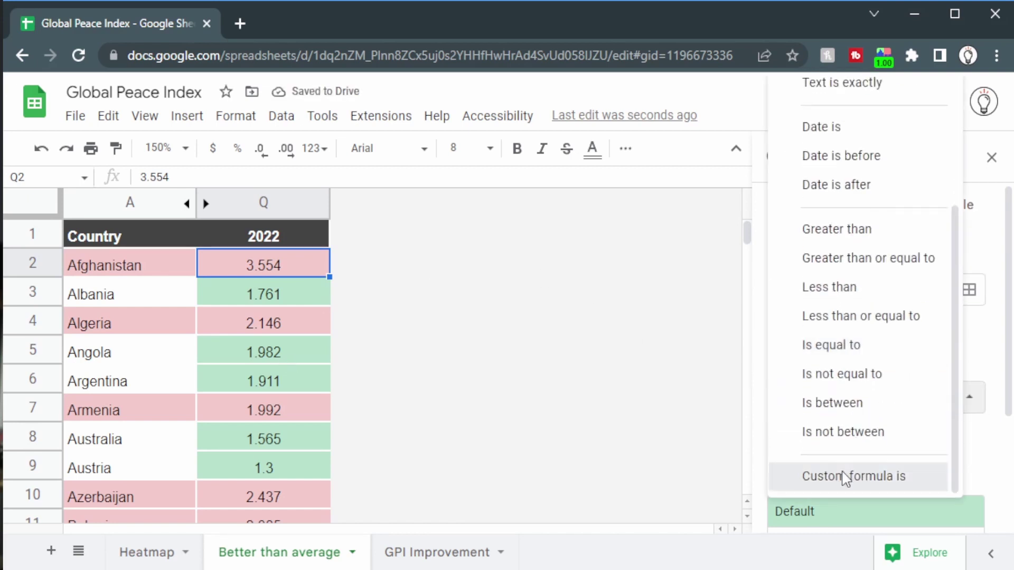
left_click(844, 478)
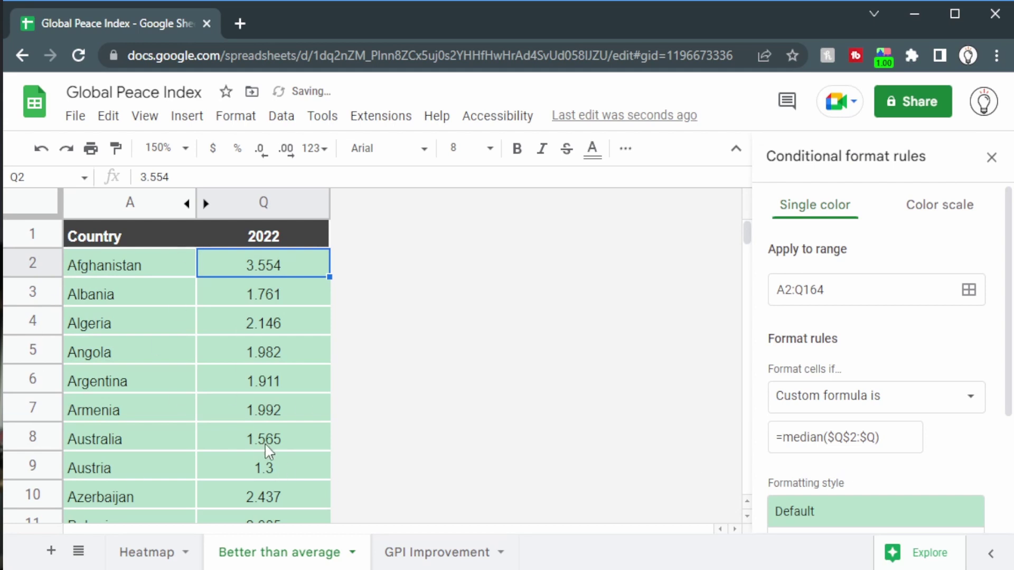
left_click(785, 434)
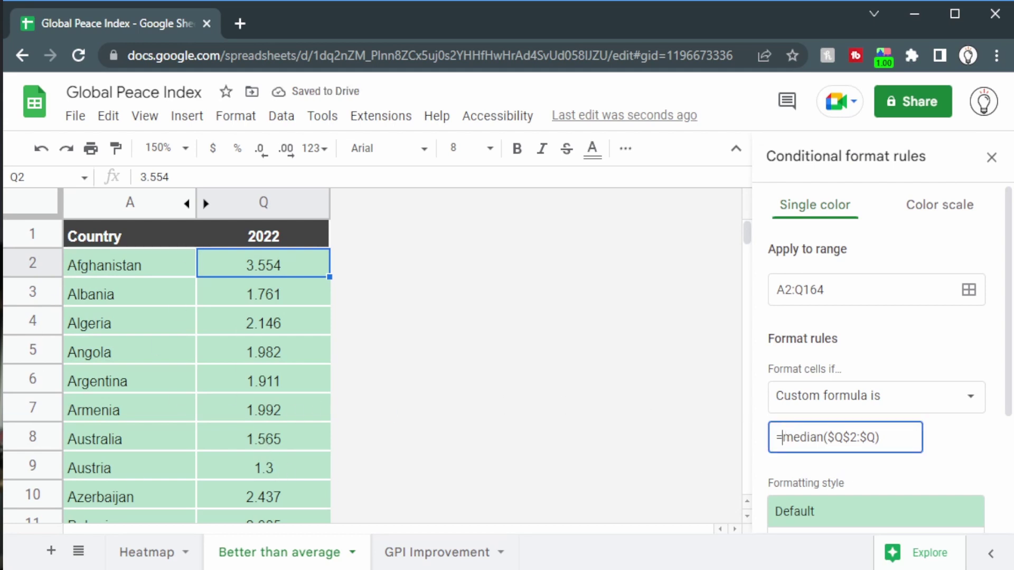
type("Q2")
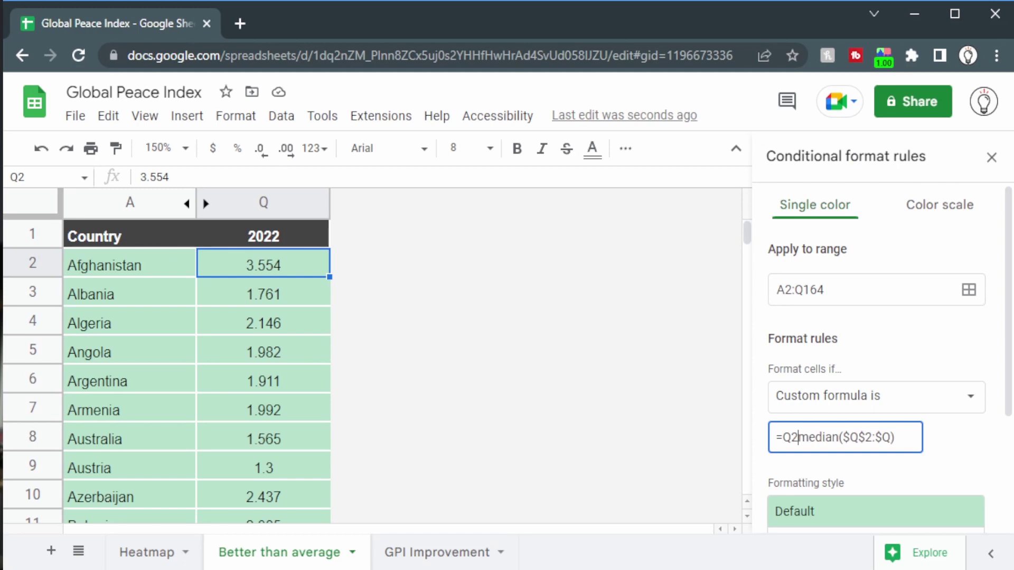
type("<")
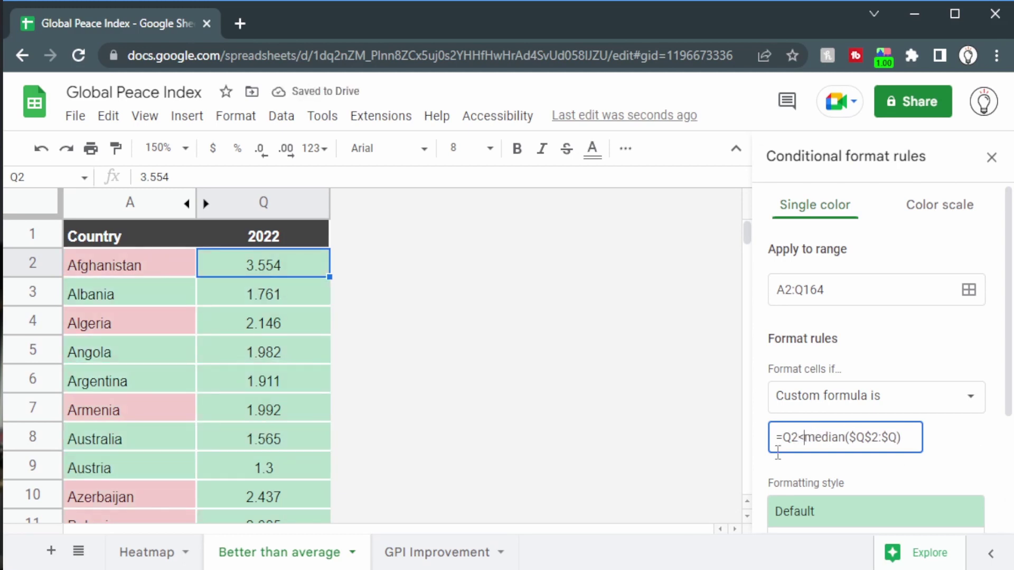
- Try locking the green formula's column as =$Q2<median($Q$2:$Q), and remove the dollar sign again to compare the highlighting
type("$")
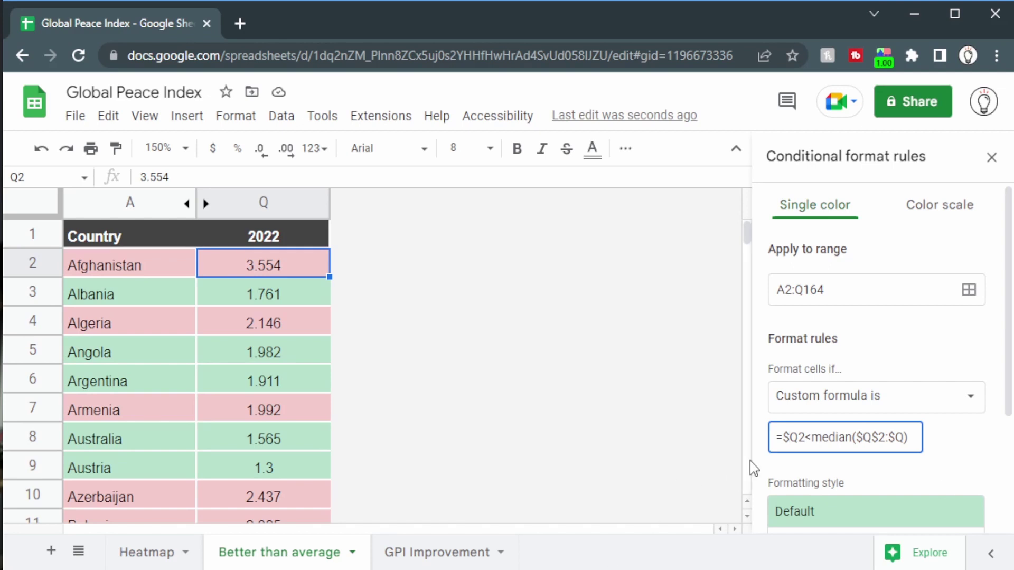
key("BackSpace")
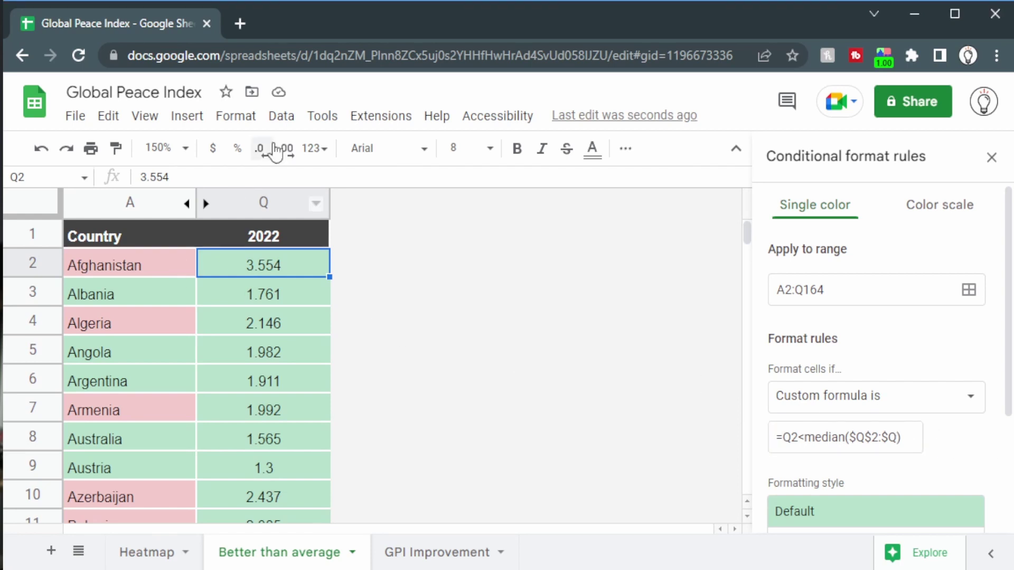
- Lock the column reference in the green rule's formula so it reads =$Q2<median($Q$2:$Q)
left_click_drag(786, 285, 776, 286)
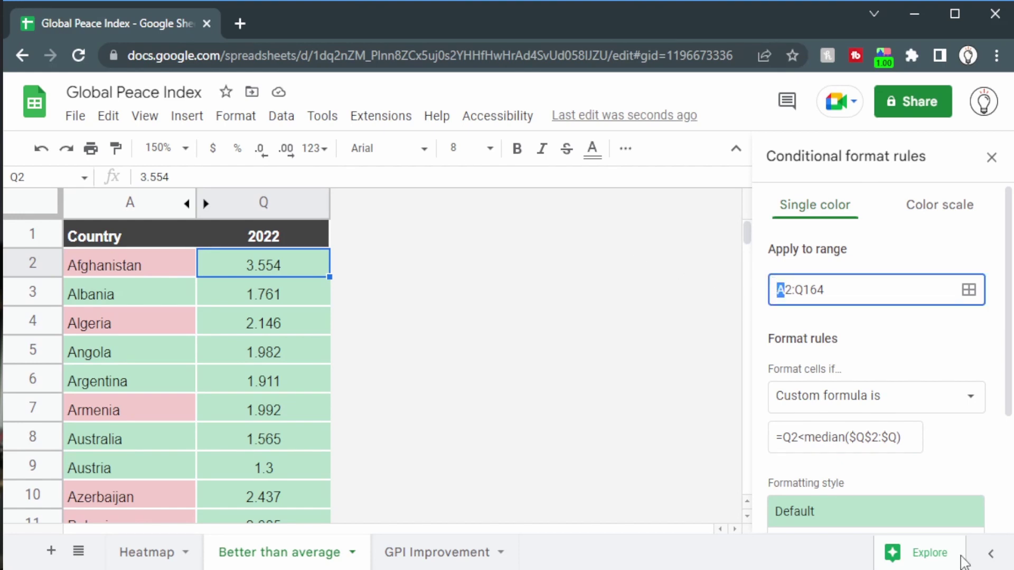
left_click_drag(783, 436, 793, 433)
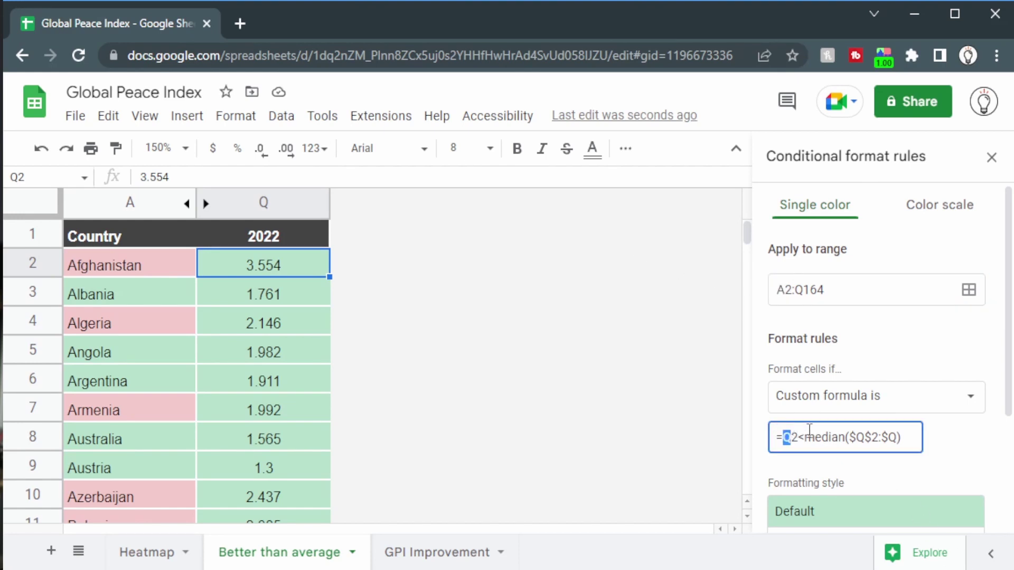
type("$Q")
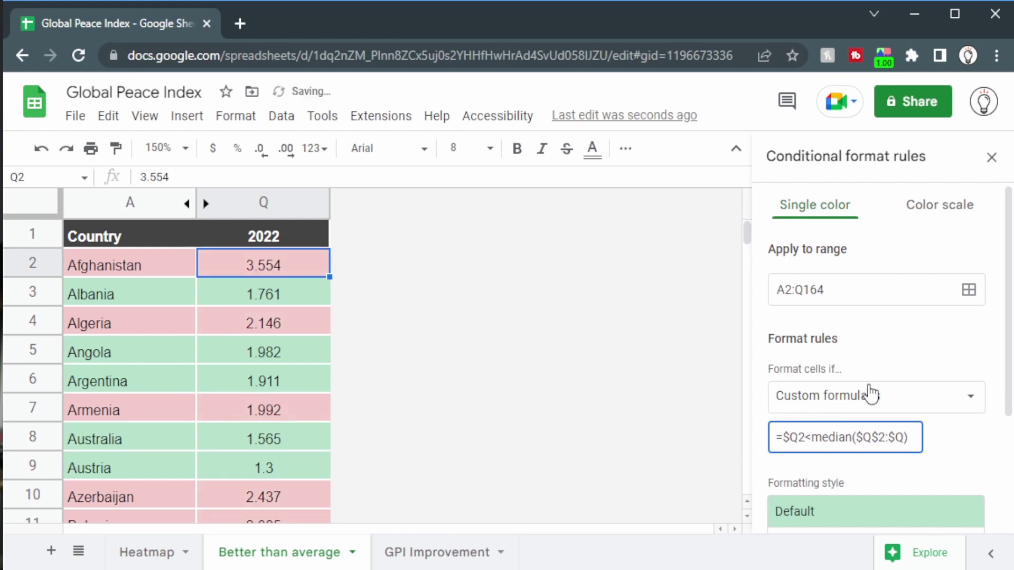
left_click(1008, 454)
scroll(955, 398, "up", 3)
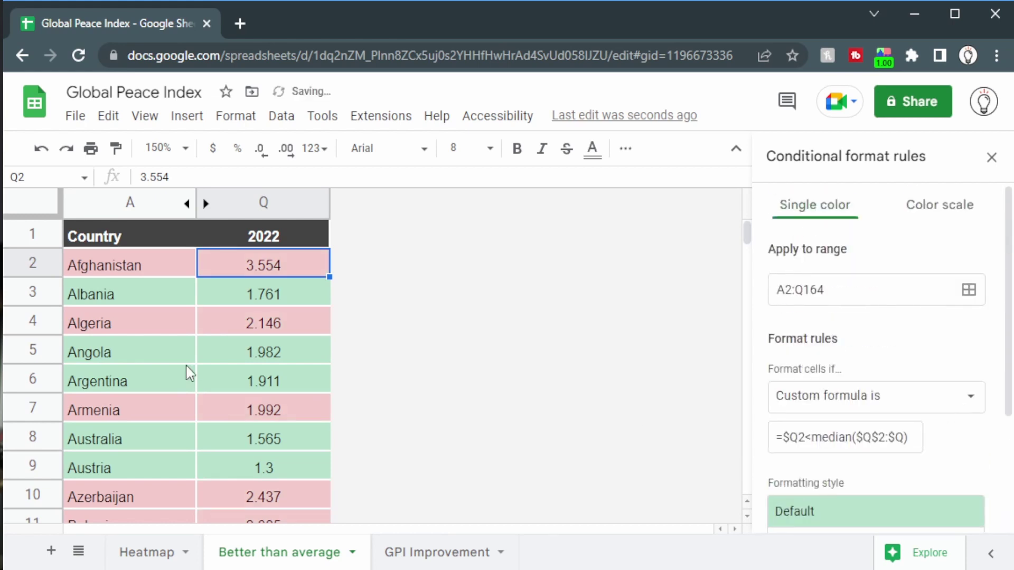
- Examine the country rows for ones neither rule colors, checking the scores of Jamaica and the Dominican Republic
left_click(191, 296)
scroll(227, 311, "down", 2)
scroll(226, 313, "down", 12)
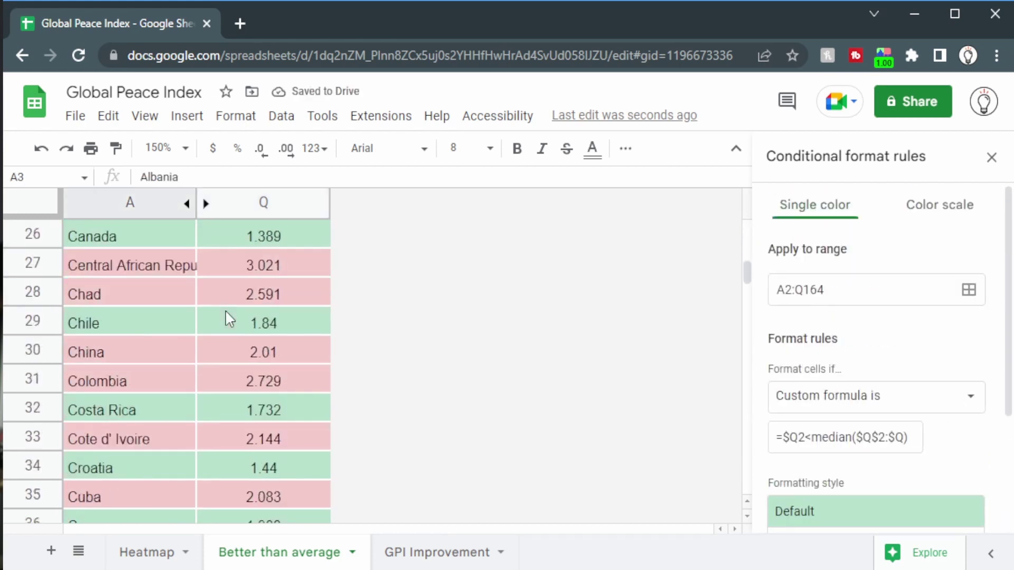
scroll(228, 323, "down", 7)
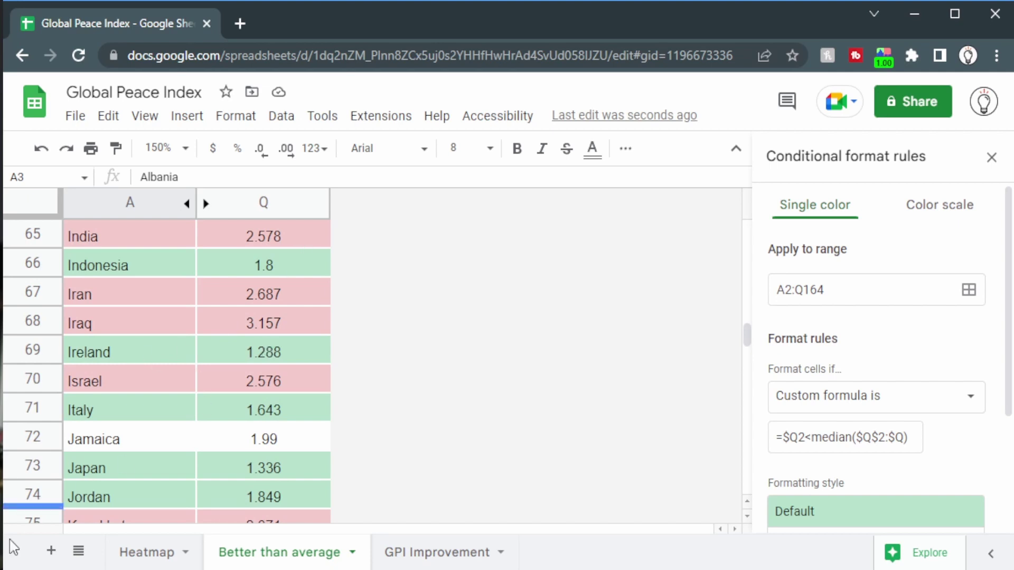
left_click(37, 443)
scroll(143, 393, "down", 1)
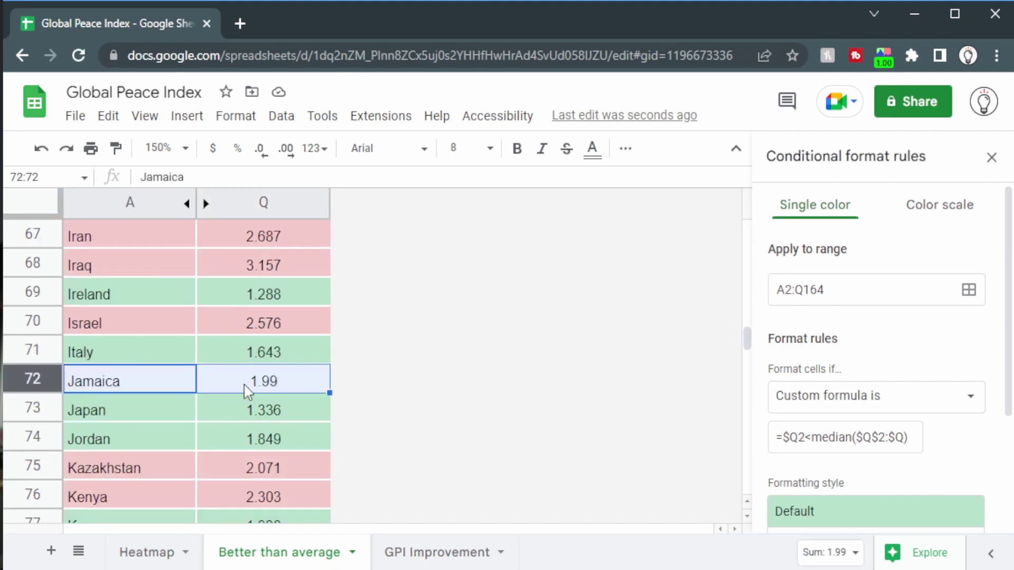
scroll(249, 390, "up", 10)
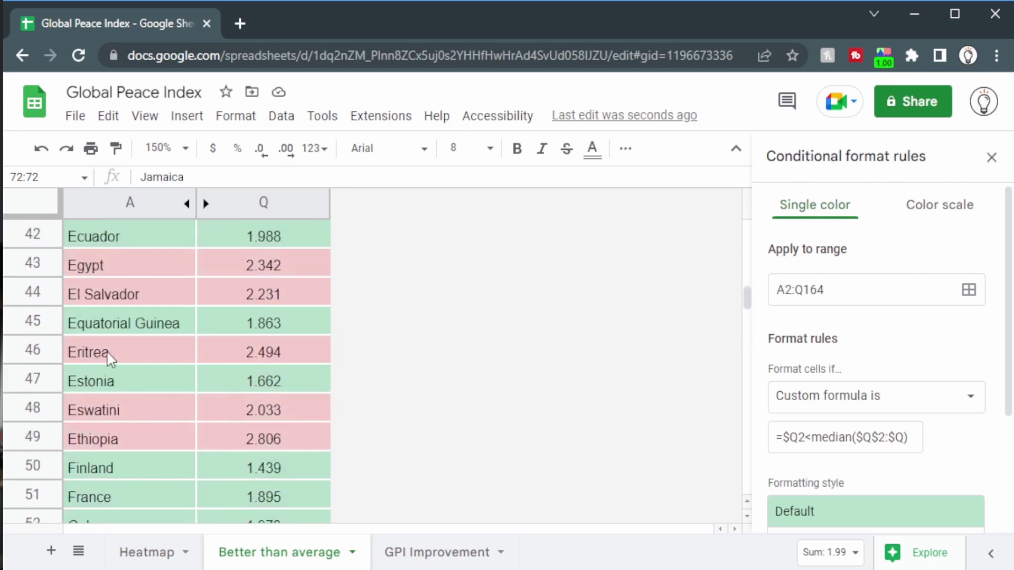
left_click(33, 410)
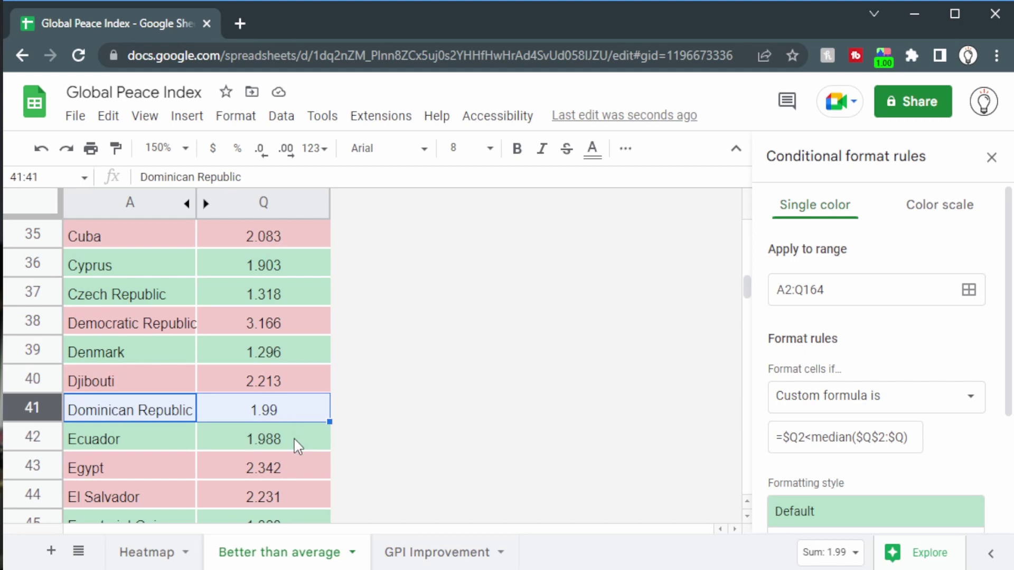
scroll(285, 317, "up", 13)
left_click(312, 262)
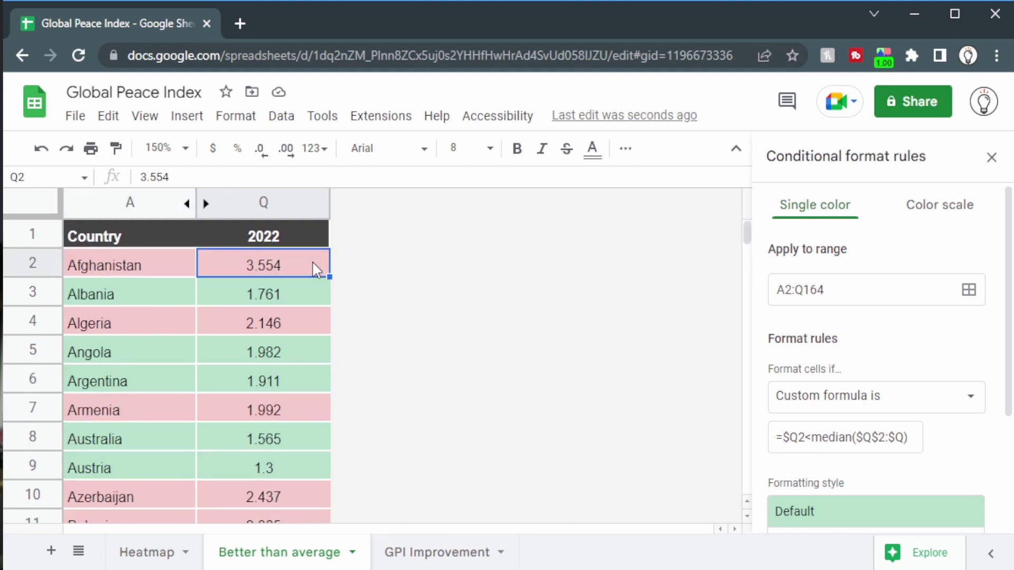
- Add a filter to the table and sort it by the 2022 column in ascending order
left_click(629, 153)
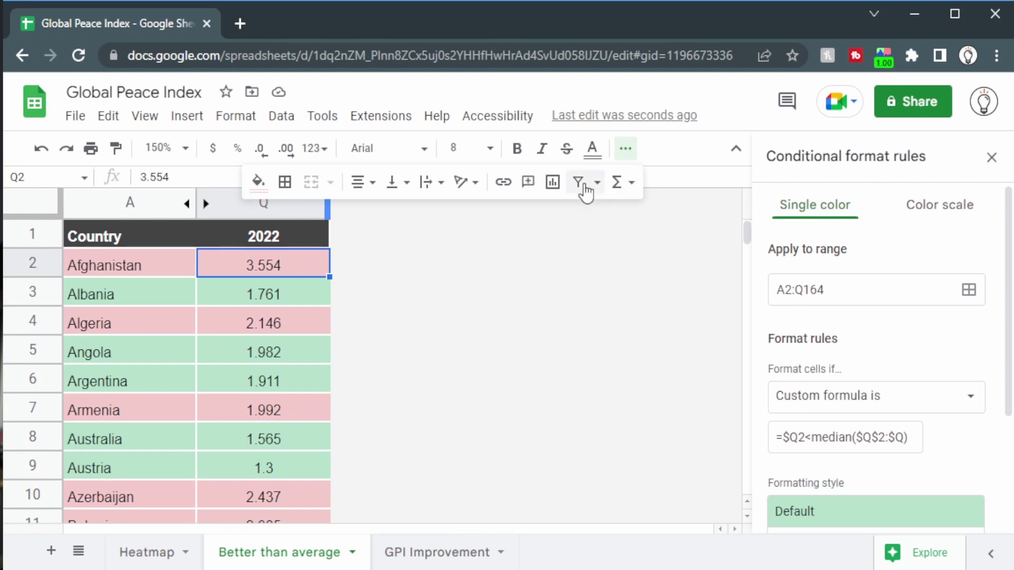
left_click(585, 188)
left_click(291, 245)
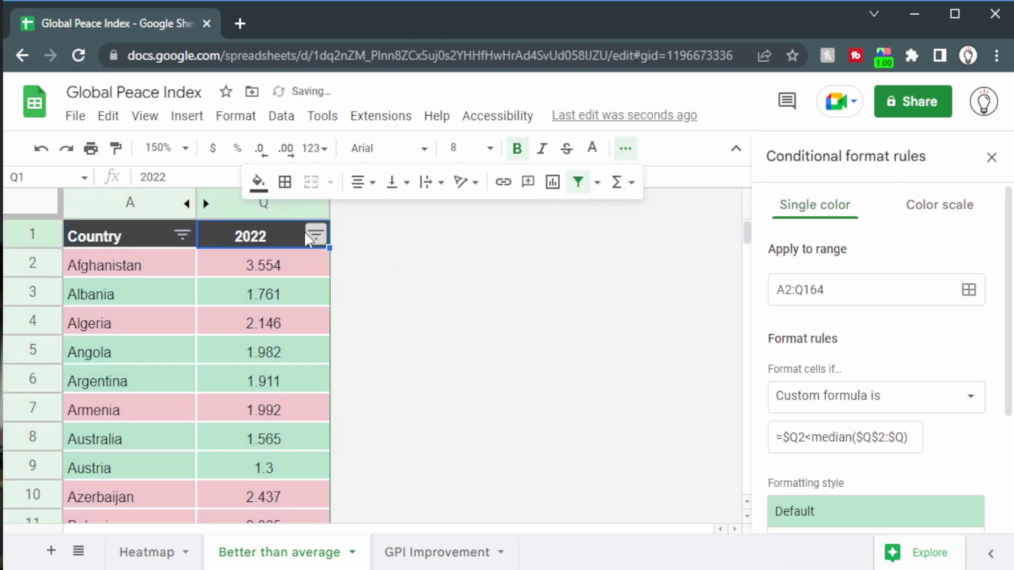
left_click(314, 236)
left_click(190, 281)
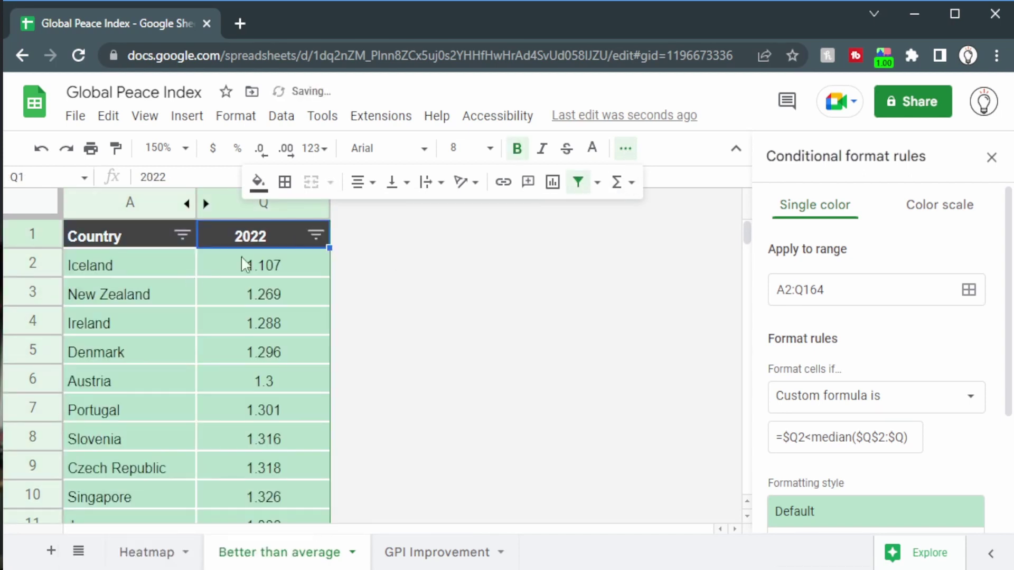
- Examine the sorted list around the median, where the row colors change at the Dominican Republic and Jamaica
scroll(233, 264, "down", 20)
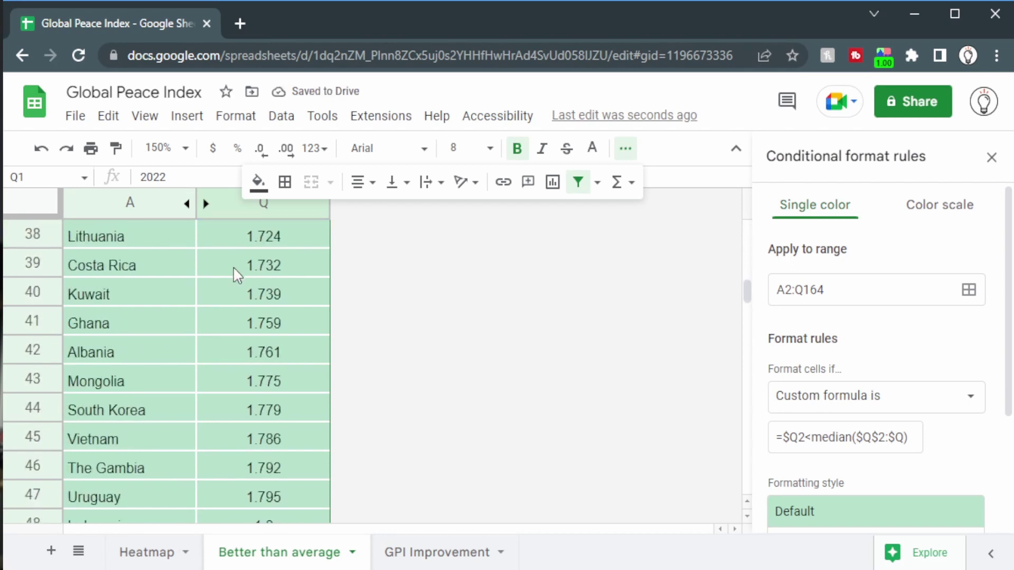
scroll(222, 336, "up", 20)
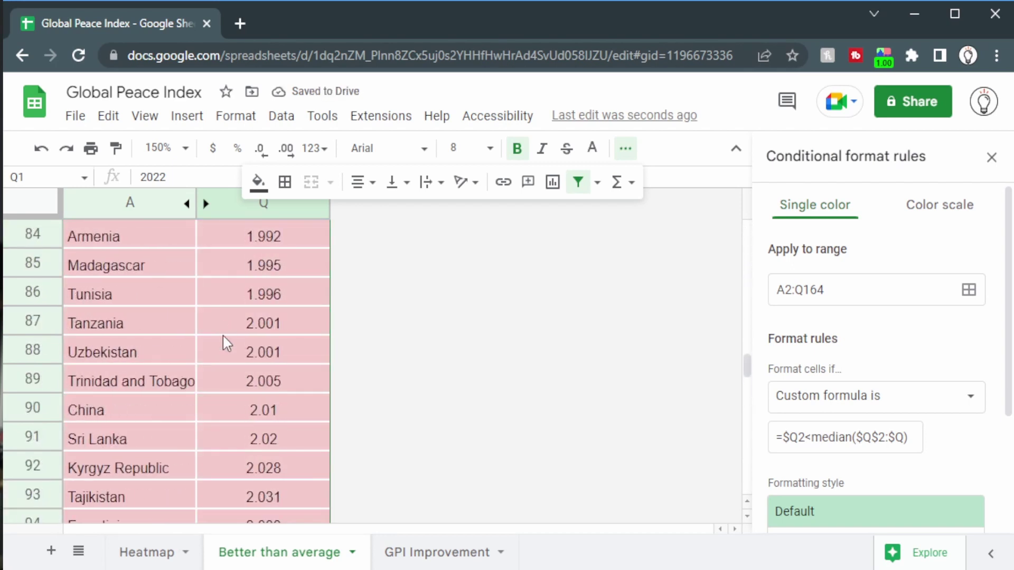
scroll(223, 336, "down", 2)
scroll(136, 478, "down", 1)
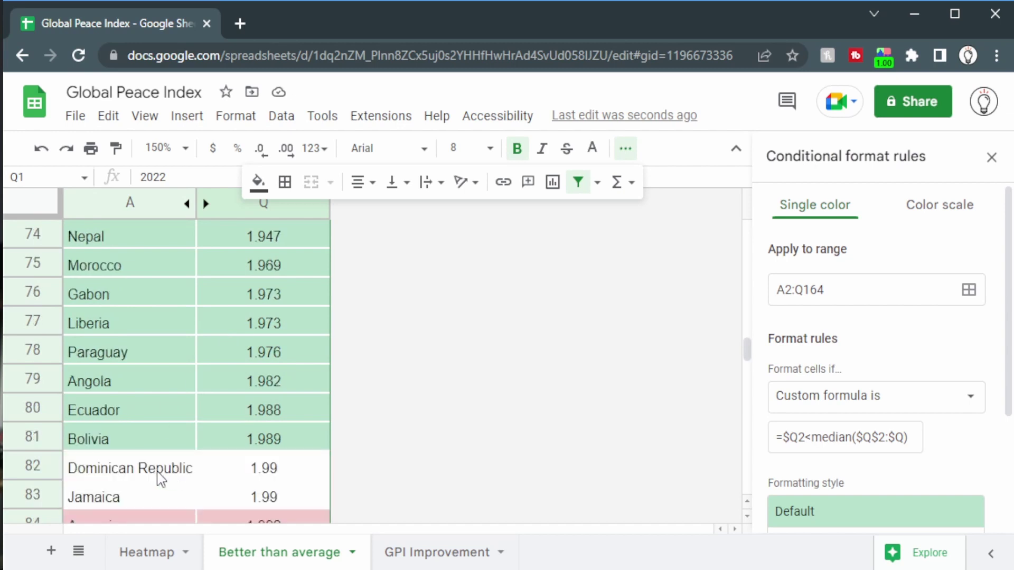
left_click(158, 472)
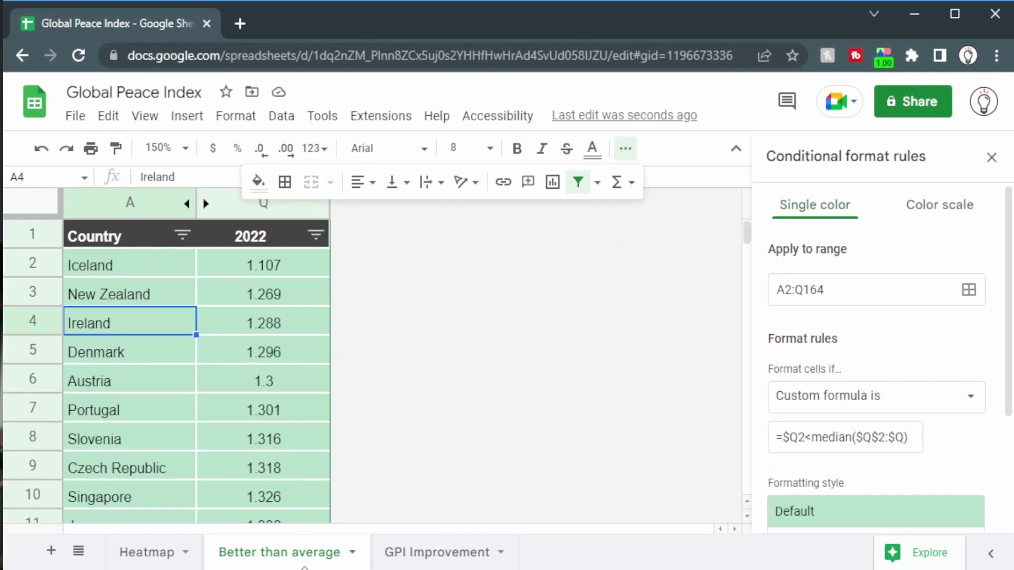
- Switch to the GPI Improvement sheet, compare Afghanistan's 2021 and 2022 scores, and select its 2022 score
left_click(438, 552)
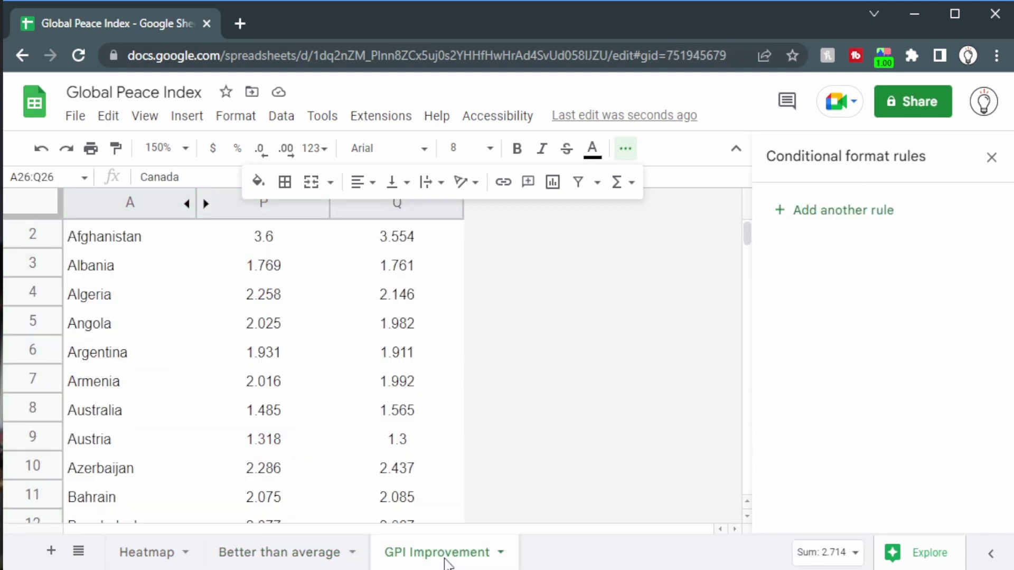
scroll(308, 445, "up", 1)
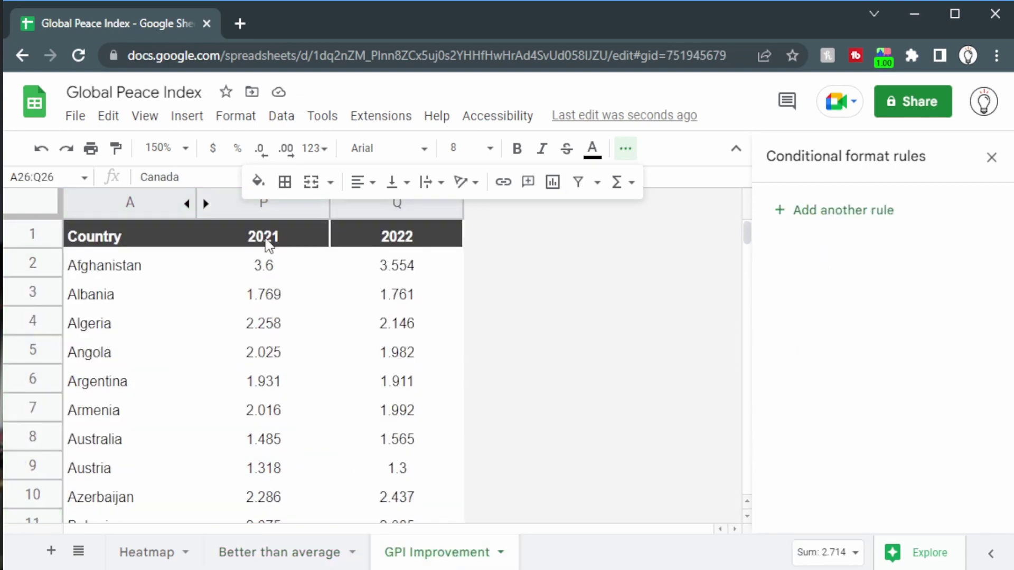
left_click_drag(264, 233, 408, 223)
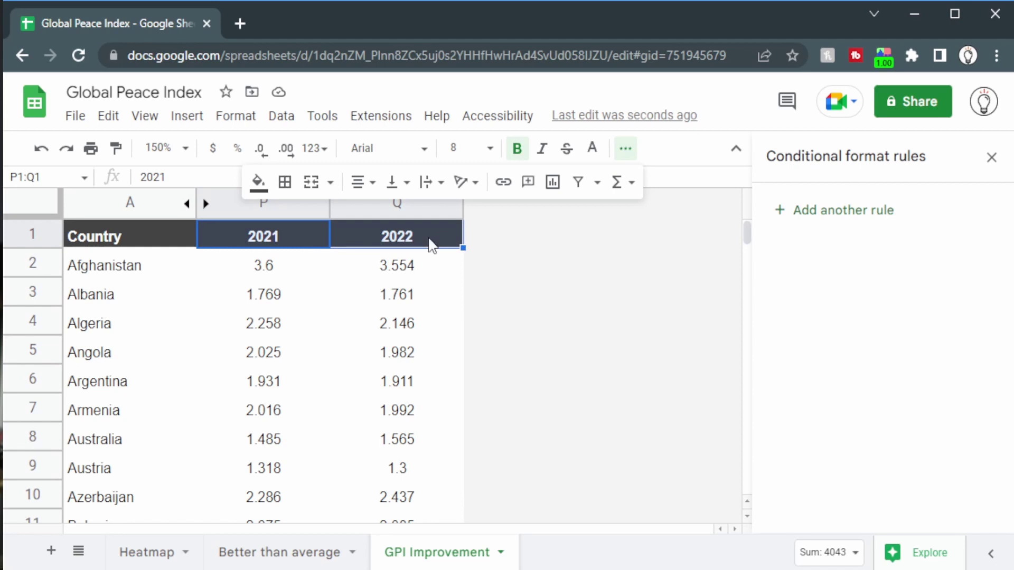
left_click(158, 269)
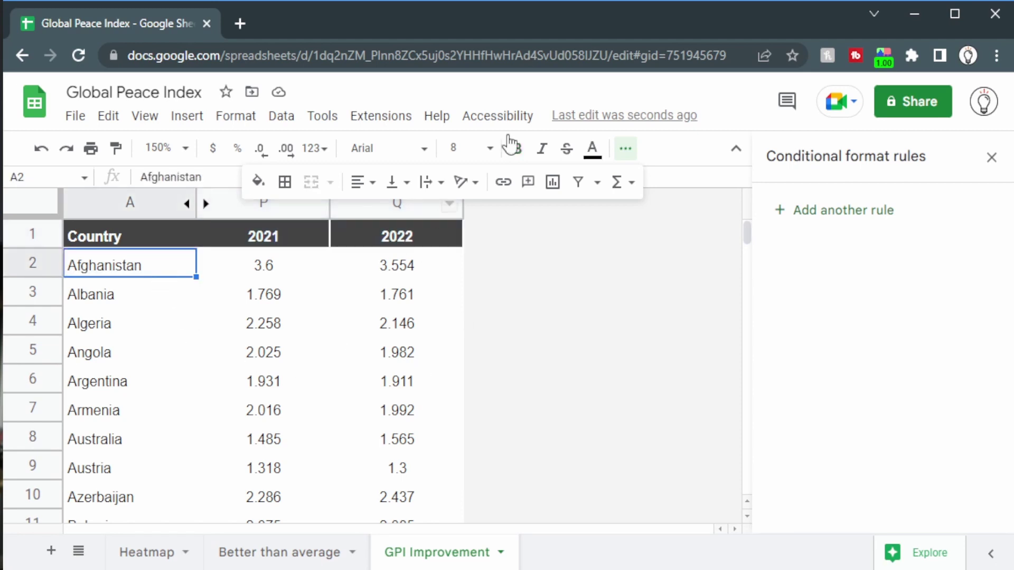
left_click(624, 148)
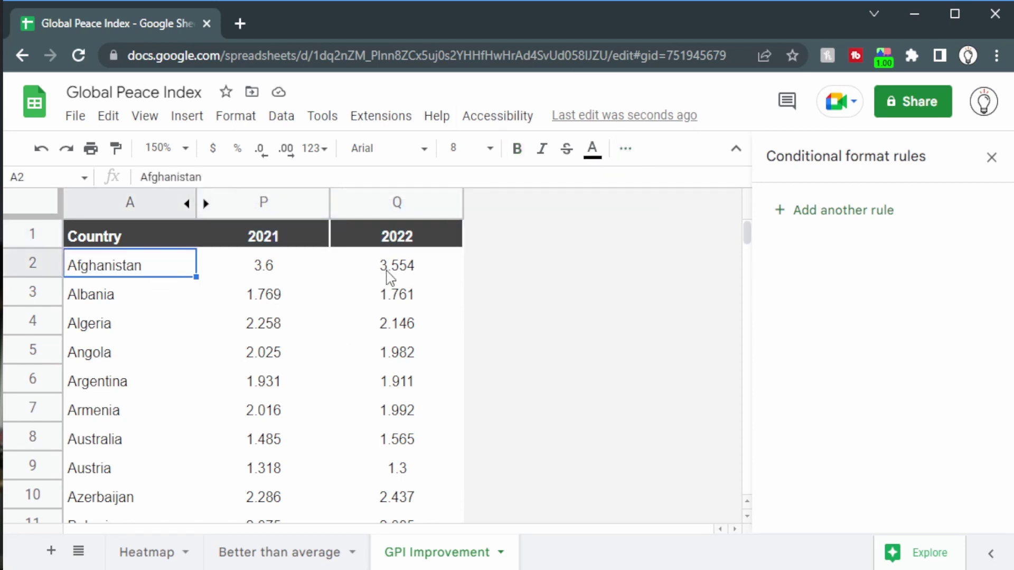
left_click(314, 270)
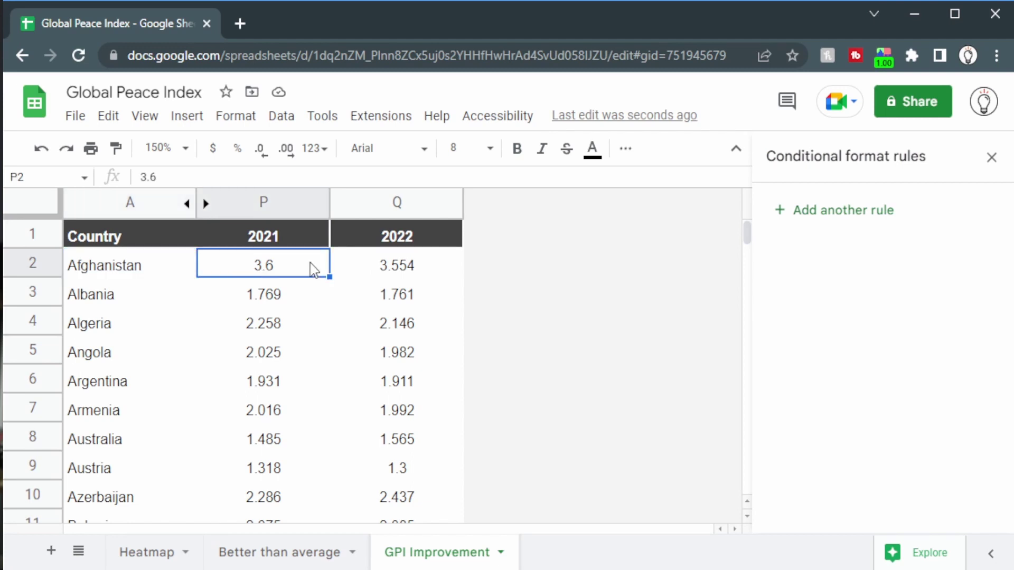
left_click(443, 265)
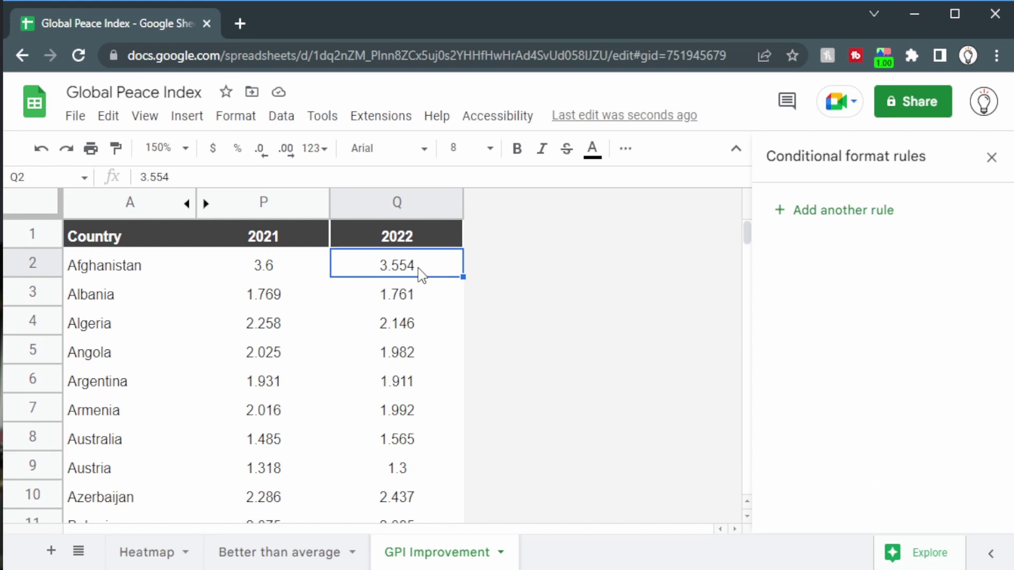
- Add a default conditional formatting rule to cell Q2, close it, and bring up the cell's rules again
left_click(853, 214)
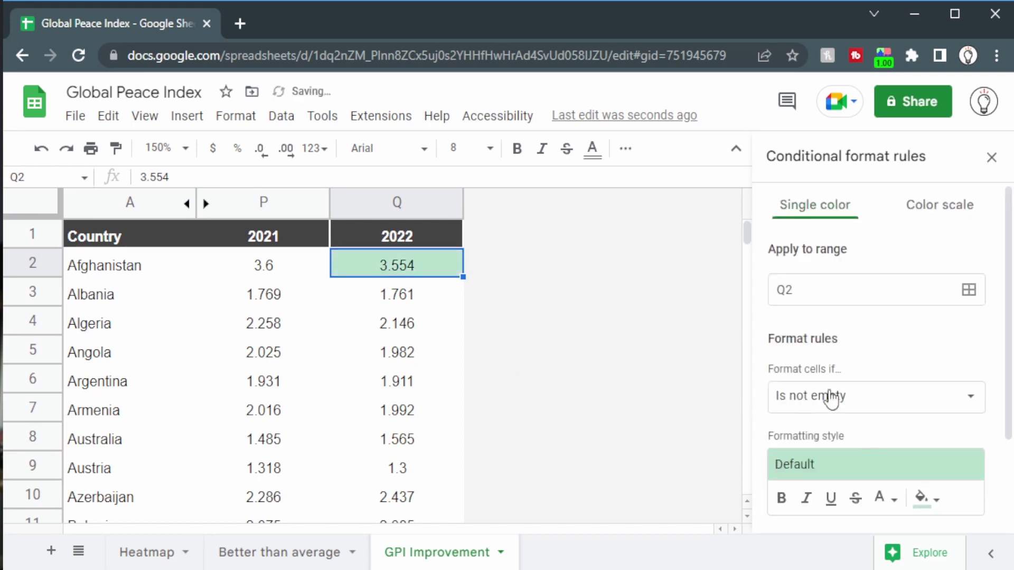
left_click(991, 158)
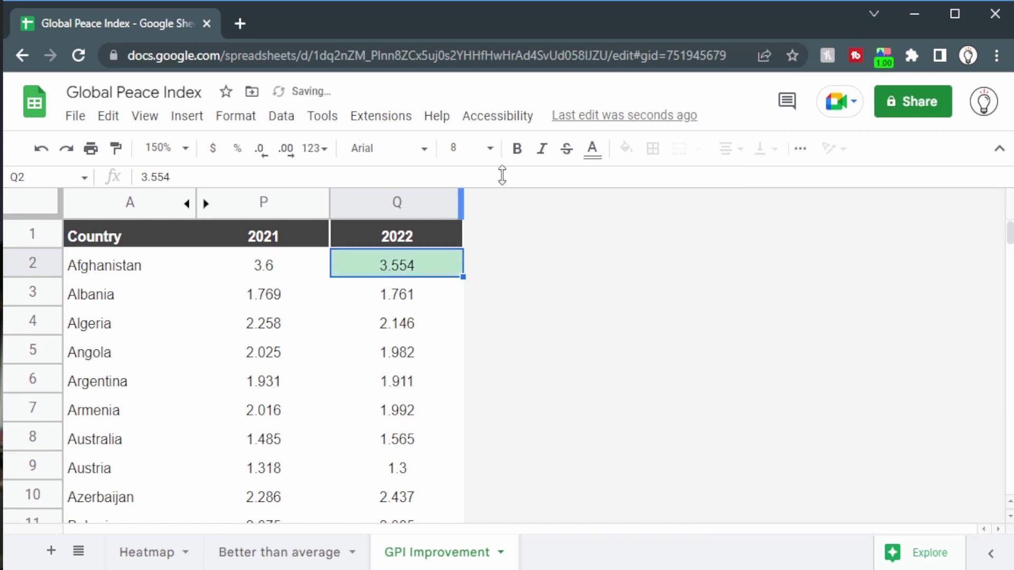
left_click(251, 92)
left_click(210, 125)
left_click(210, 125)
left_click(249, 124)
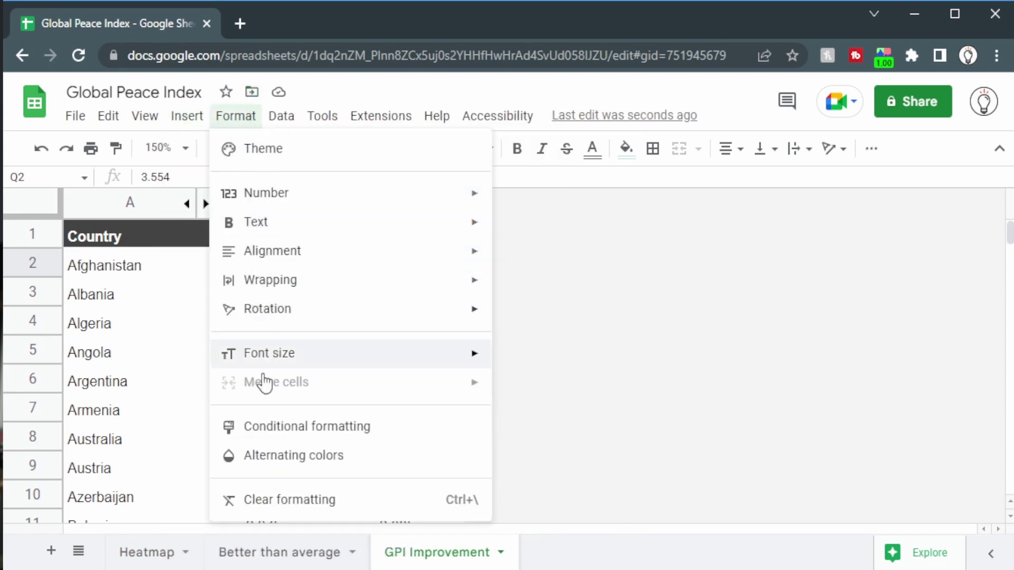
left_click(302, 437)
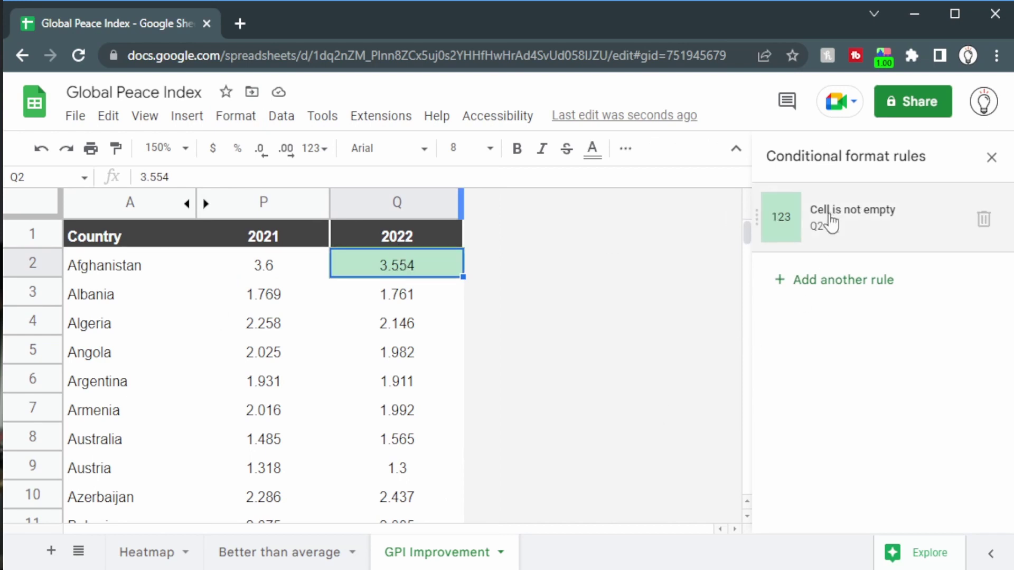
- Change the condition of the Q2 rule to the custom formula =Q2<P2
left_click(887, 220)
left_click(839, 412)
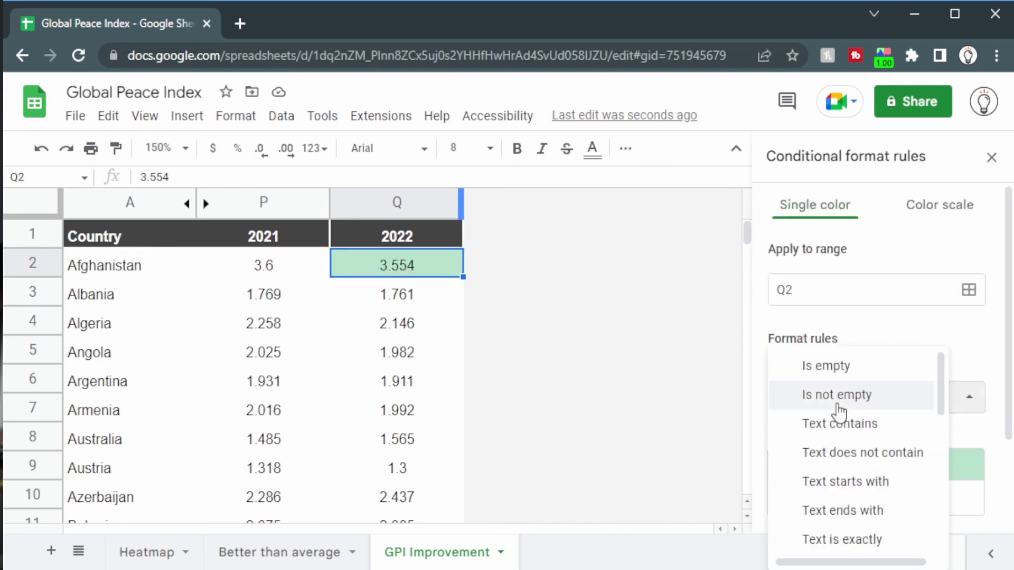
scroll(838, 537, "down", 5)
left_click(849, 543)
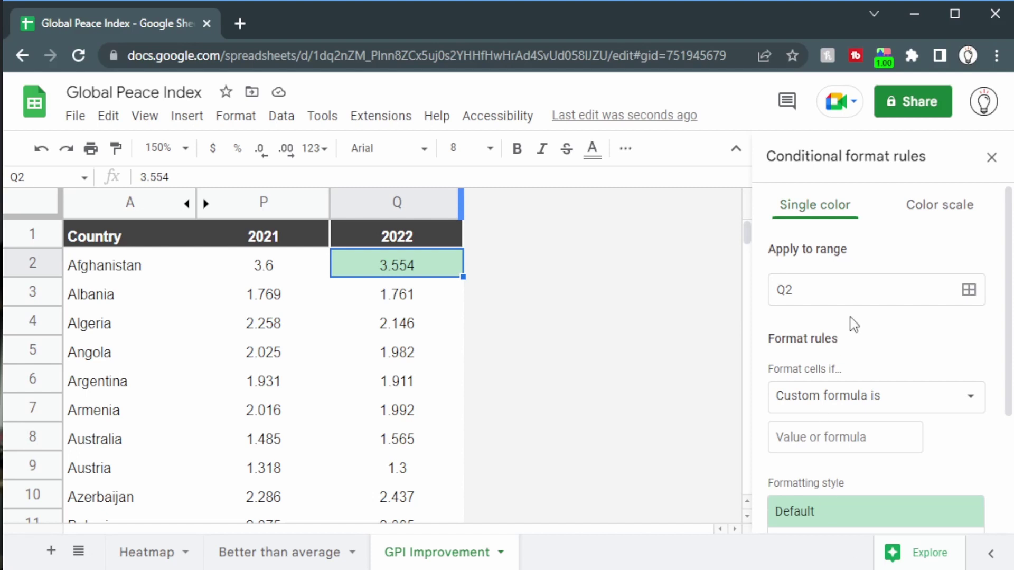
left_click(827, 438)
type("=")
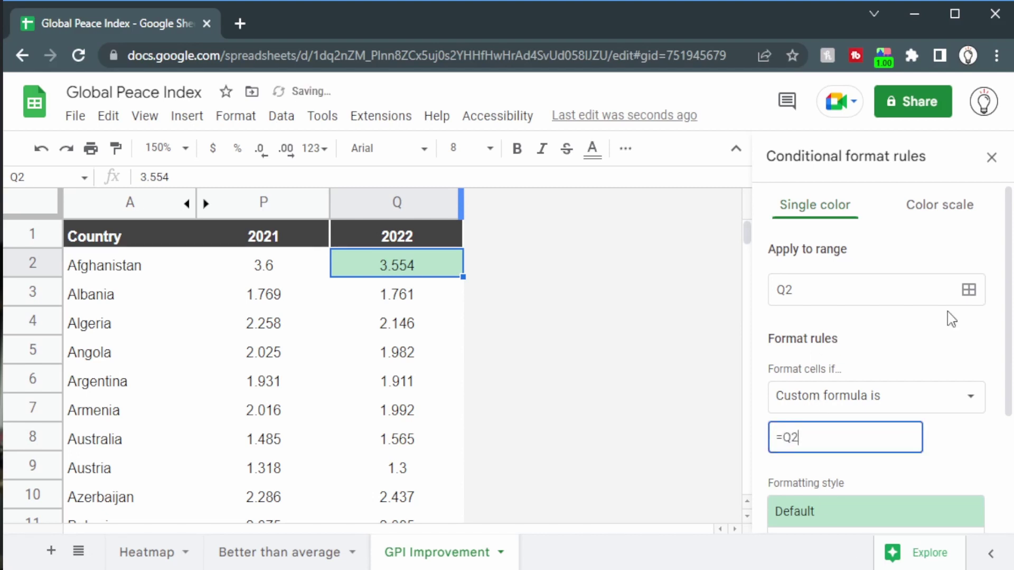
type("Q2<P2")
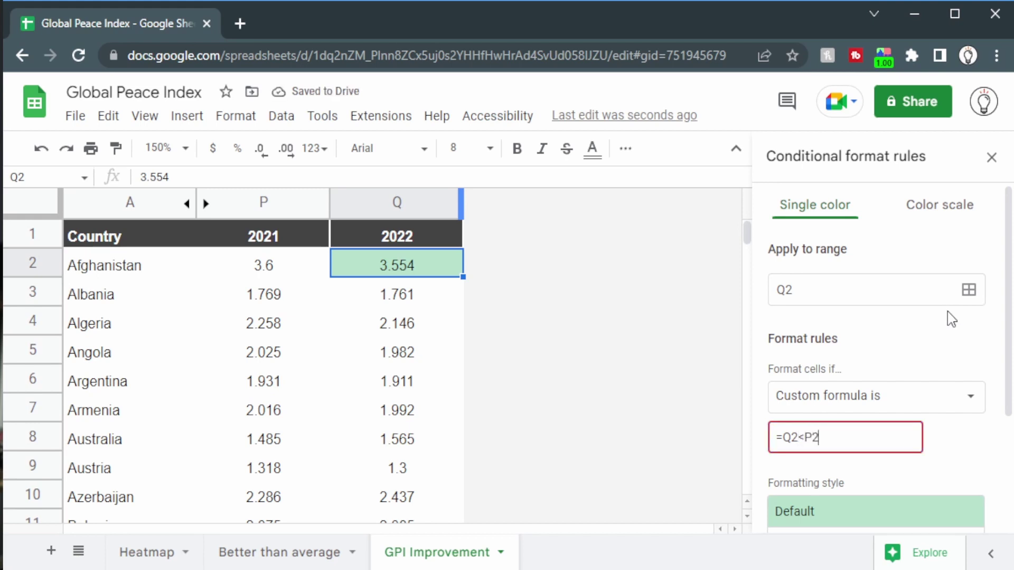
left_click(918, 325)
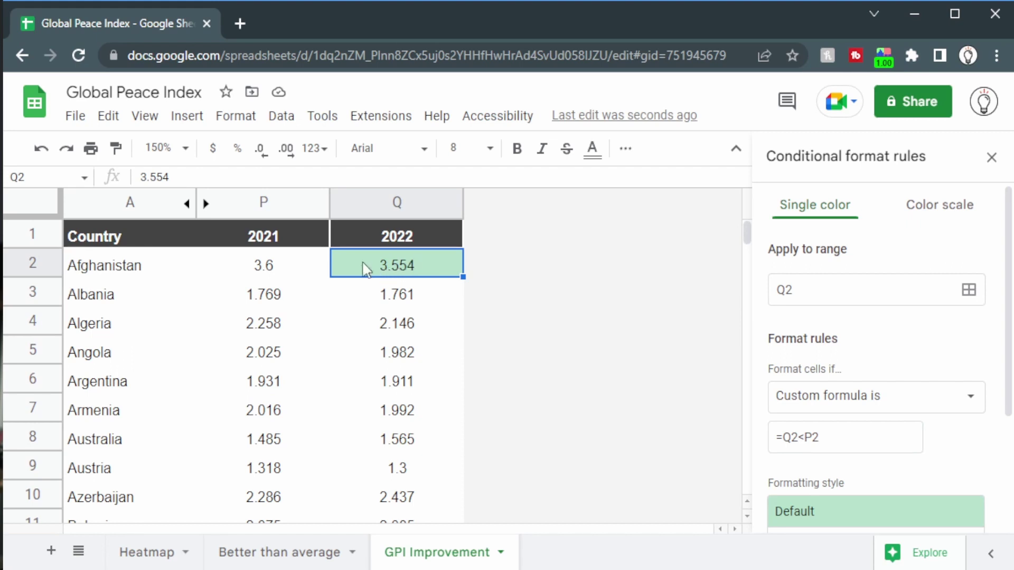
- Lock both column references in the rule's custom formula so it reads =$Q2<$P2
left_click(299, 266)
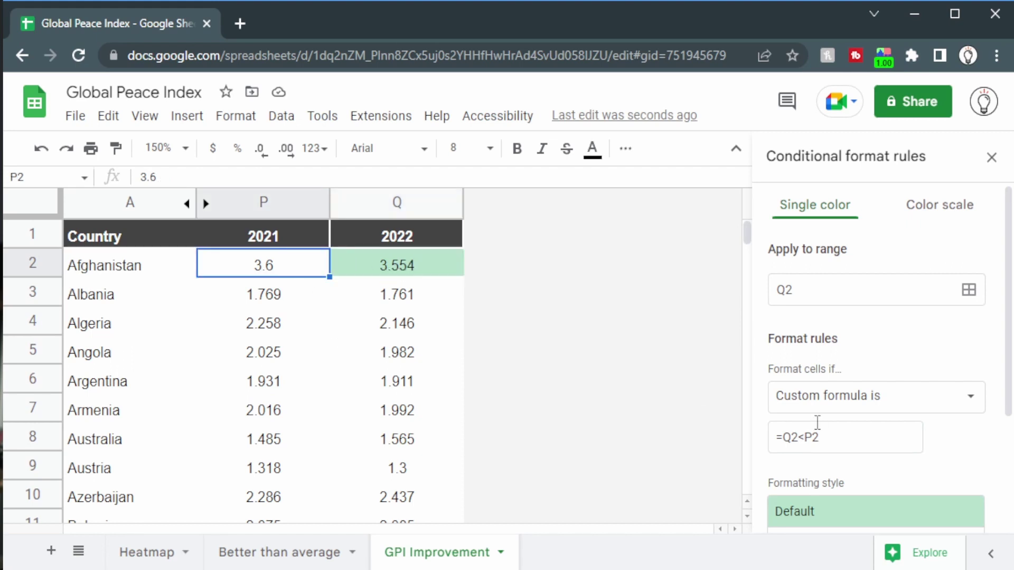
left_click_drag(828, 430, 791, 428)
left_click(785, 436)
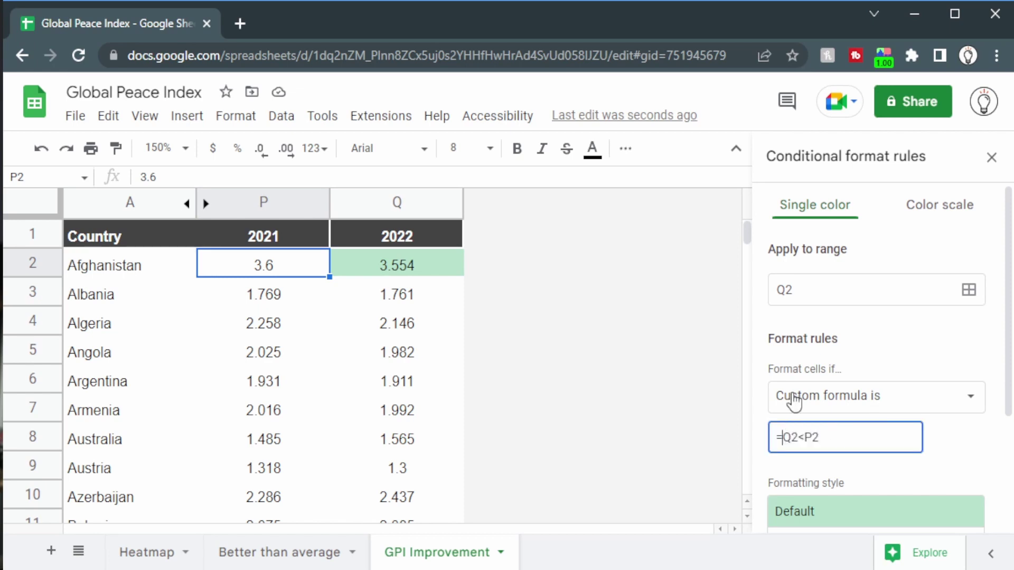
type("$")
key("Right")
key("Right")
key("Right")
type("$")
left_click(953, 469)
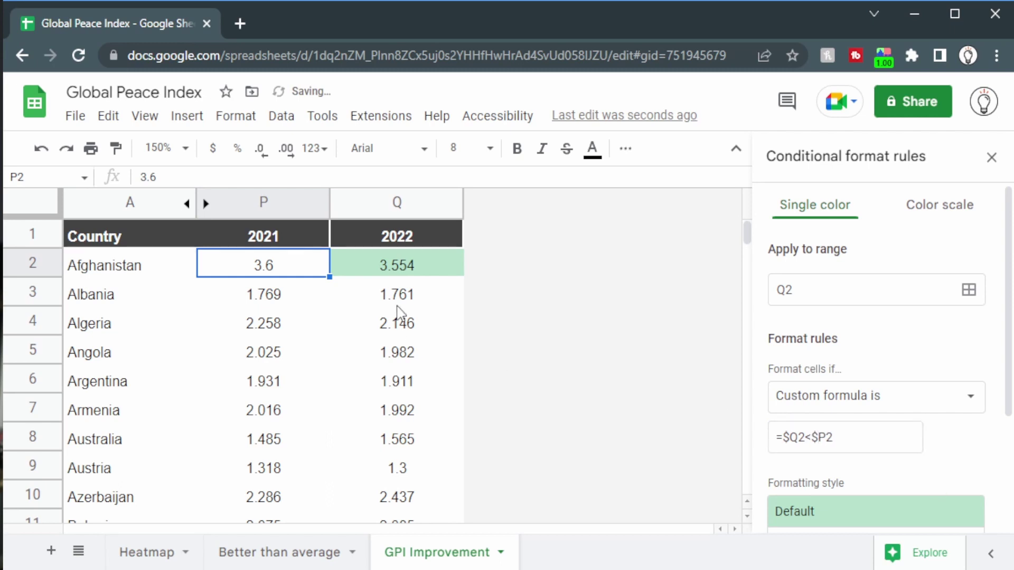
- Lock the row references in the rule's formula as well, making it =$Q$2<$P$2, and select Afghanistan's two scores
left_click(414, 269)
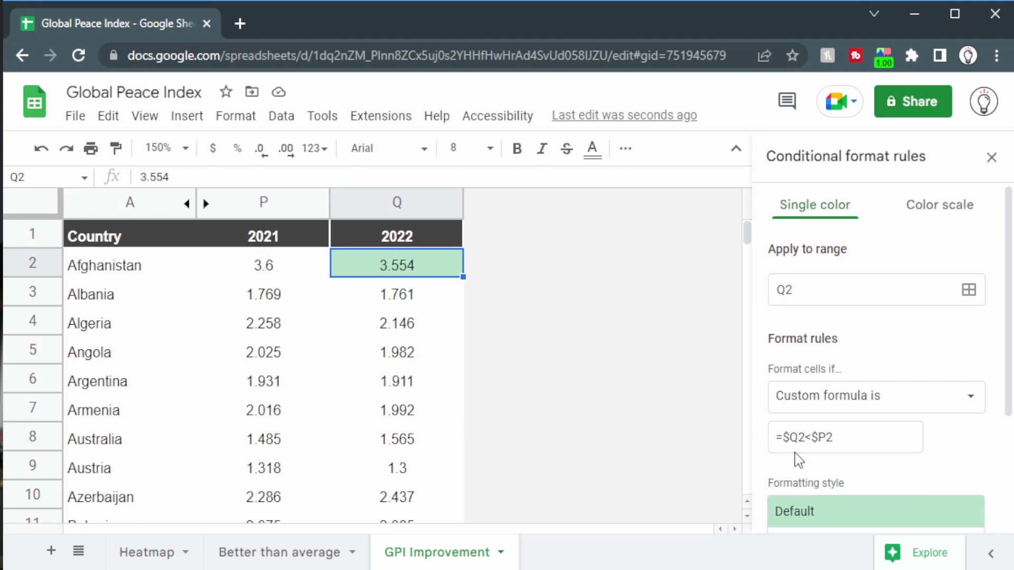
left_click(796, 439)
type("$")
key("Right")
key("Right")
key("Right")
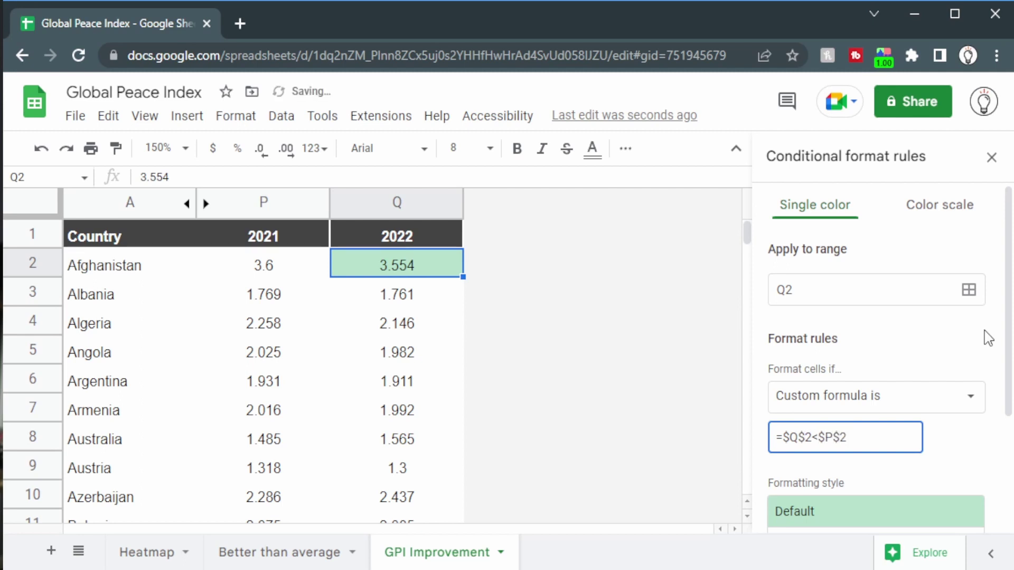
left_click(415, 270)
left_click_drag(271, 278, 394, 259)
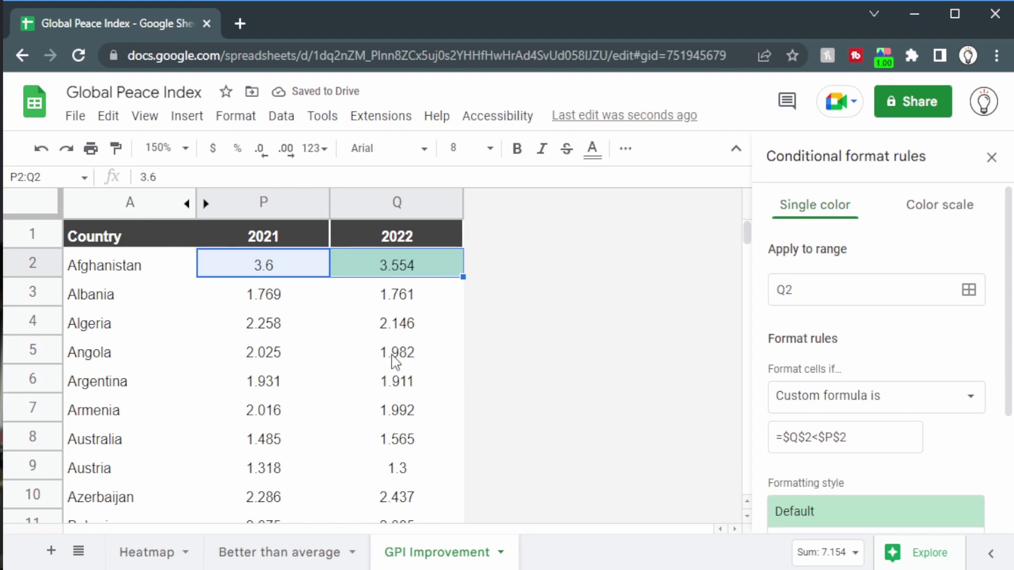
- Extend the rule's range to Q2:Q and check the coloring down the 2022 column
left_click(881, 292)
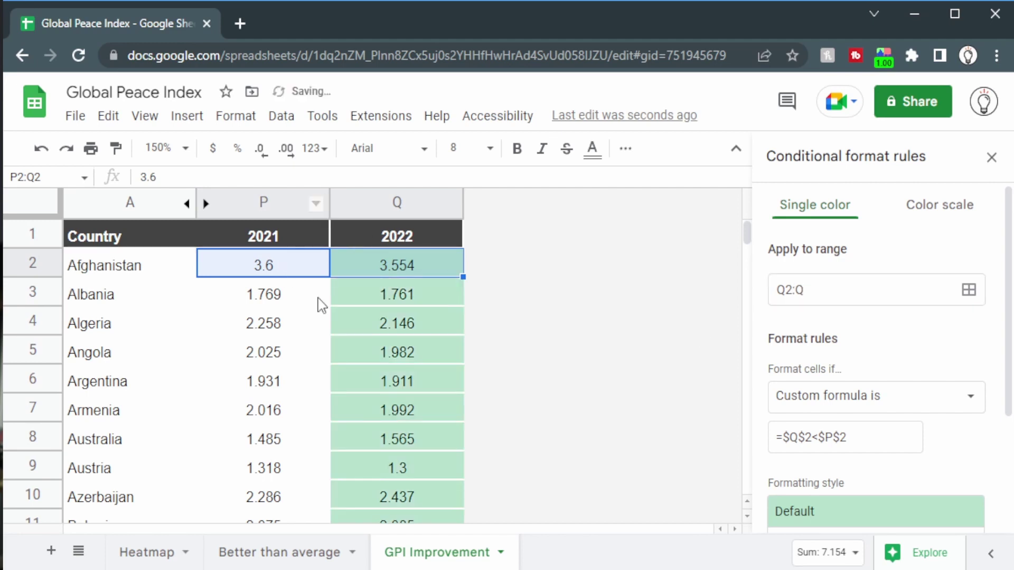
left_click(401, 296)
scroll(406, 303, "down", 5)
scroll(402, 296, "down", 20)
scroll(394, 311, "up", 20)
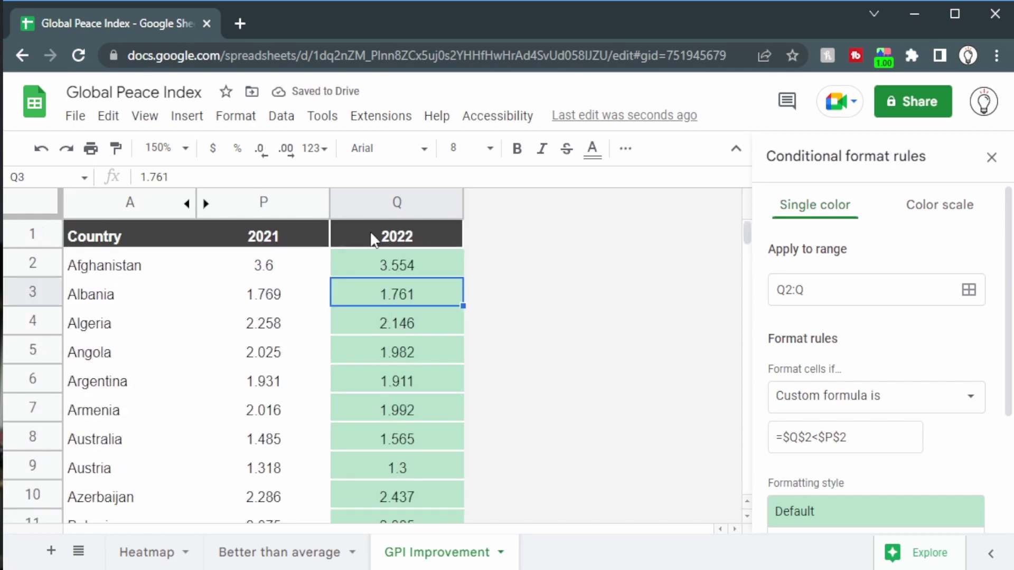
- Remove the row locks from the custom formula so it reads =$Q2<$P2
left_click_drag(403, 266, 304, 259)
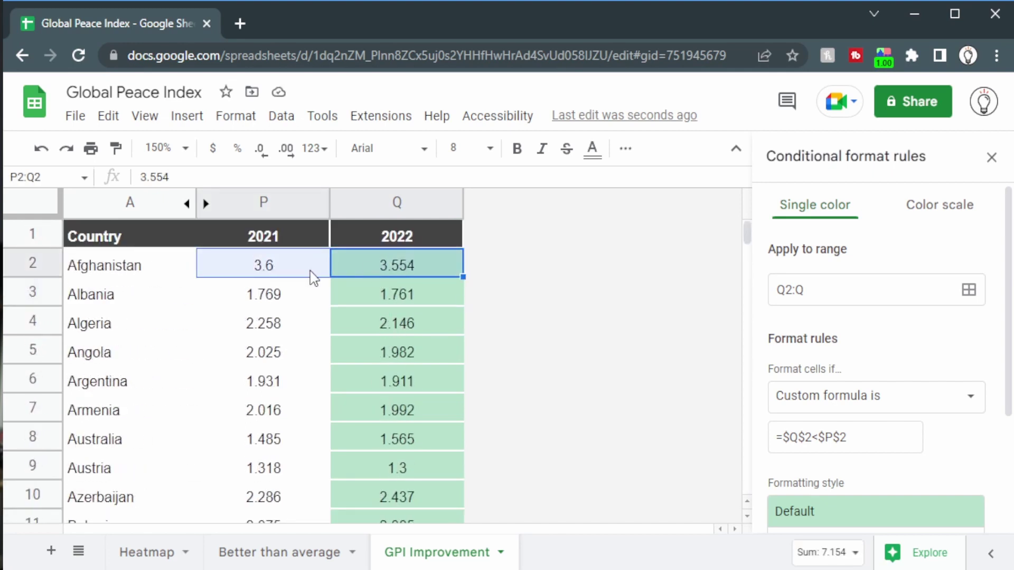
left_click(804, 439)
key("BackSpace")
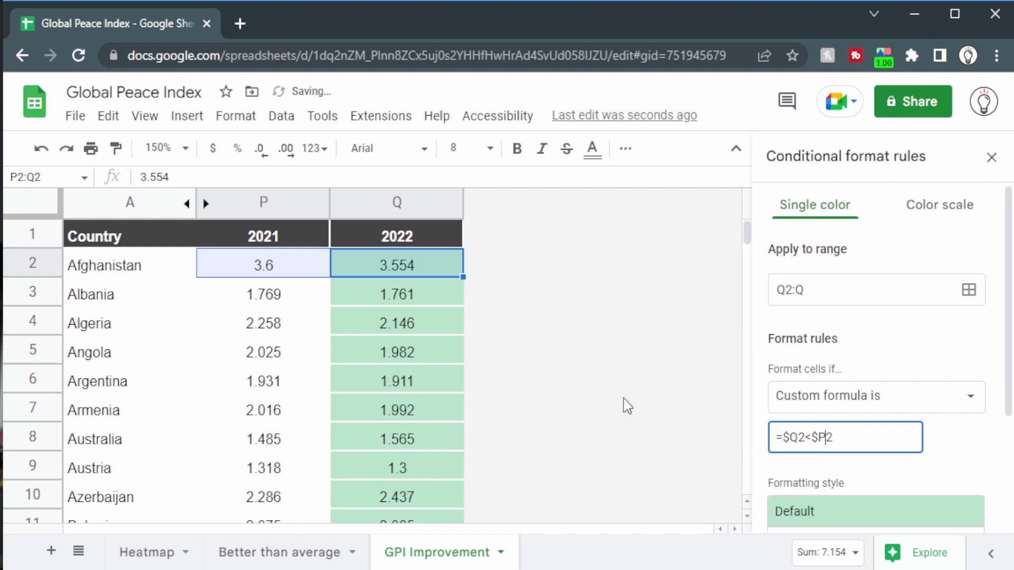
- Examine the 2022 scores of Algeria, Australia, Azerbaijan and Bahrain, and compare Australia's 2021 and 2022 scores
left_click(397, 323)
left_click(400, 441)
scroll(332, 418, "down", 1)
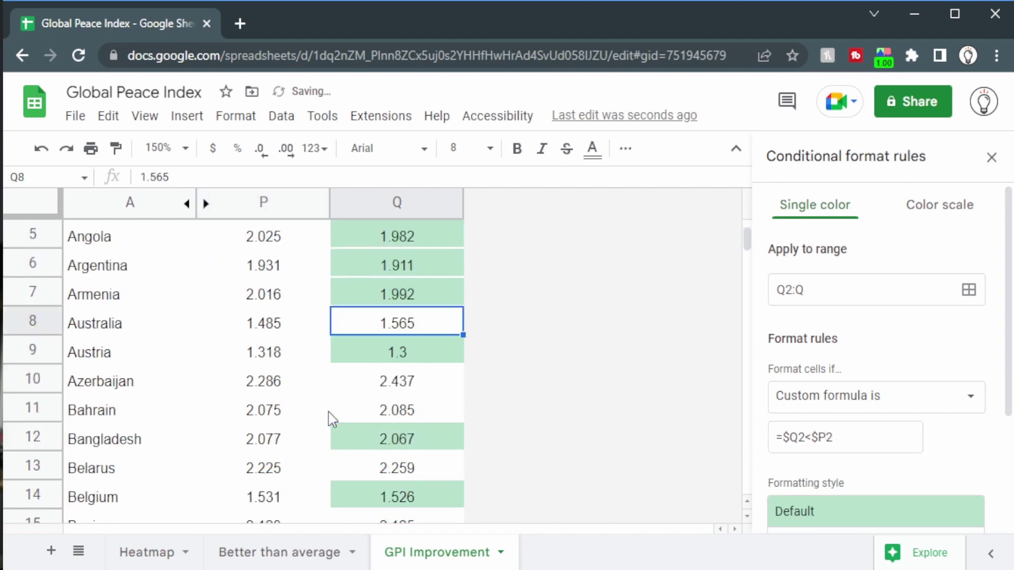
left_click(414, 388)
left_click(414, 415)
left_click(407, 323, "ctrl")
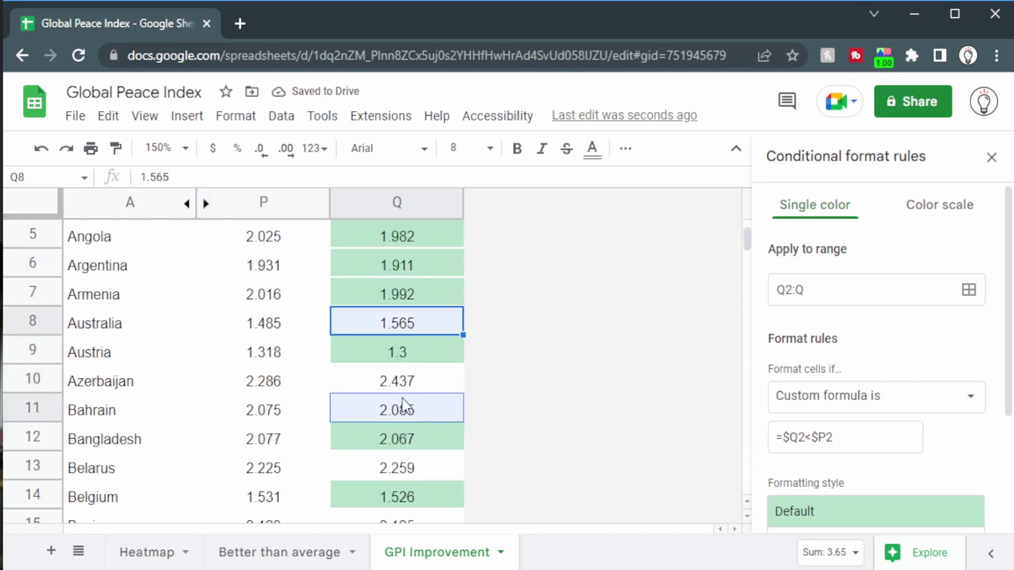
left_click(406, 382, "ctrl")
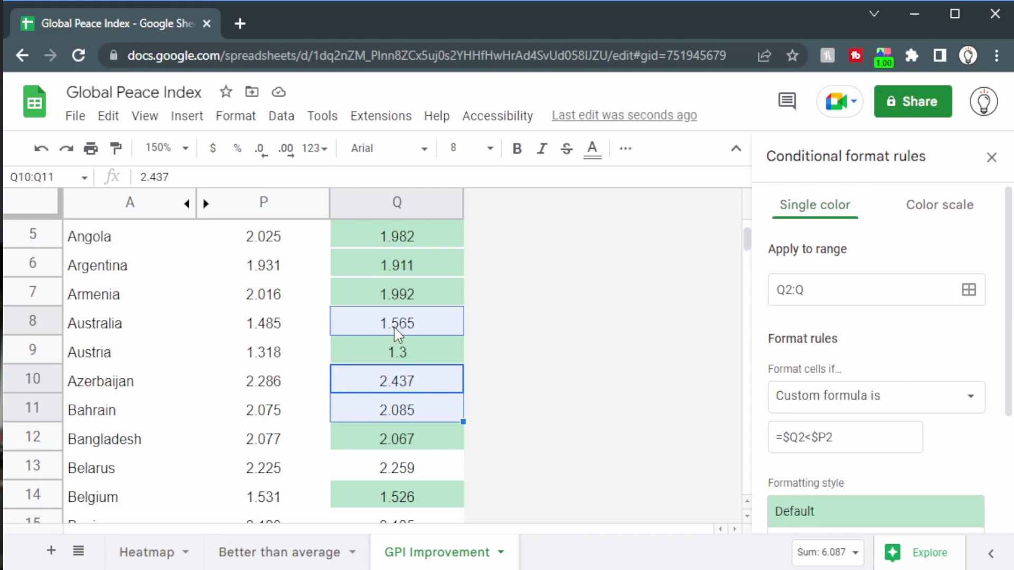
left_click(362, 324)
left_click_drag(306, 328, 412, 328)
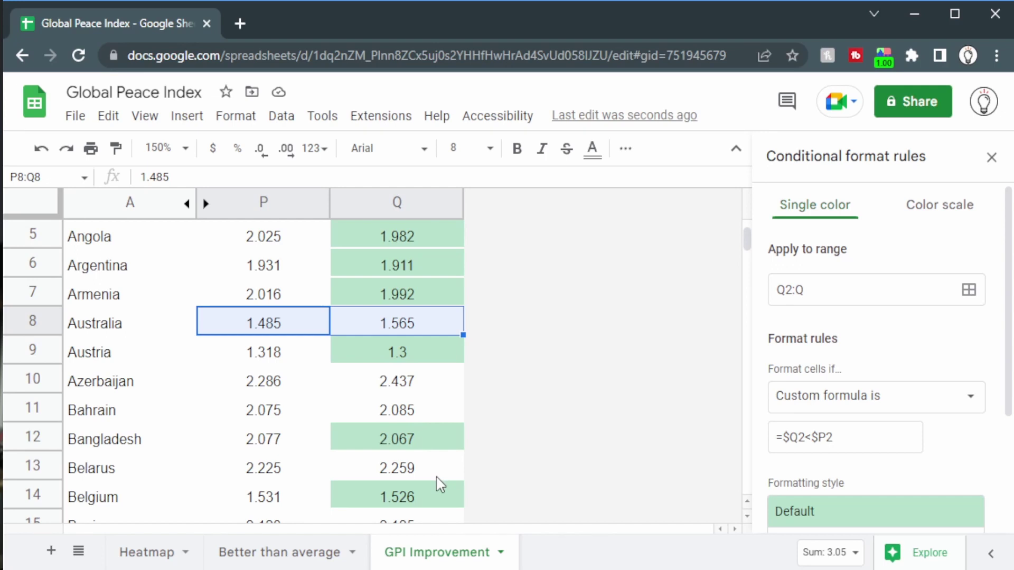
- Change the rule's range to A2:Q and check the coloring across the country, 2021 and 2022 columns
scroll(440, 292, "up", 2)
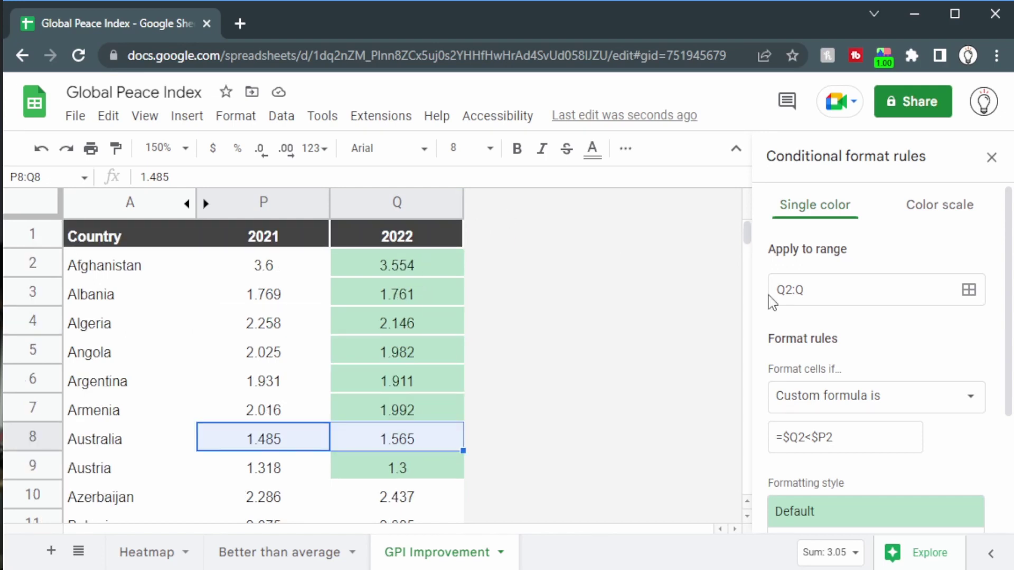
left_click(787, 289)
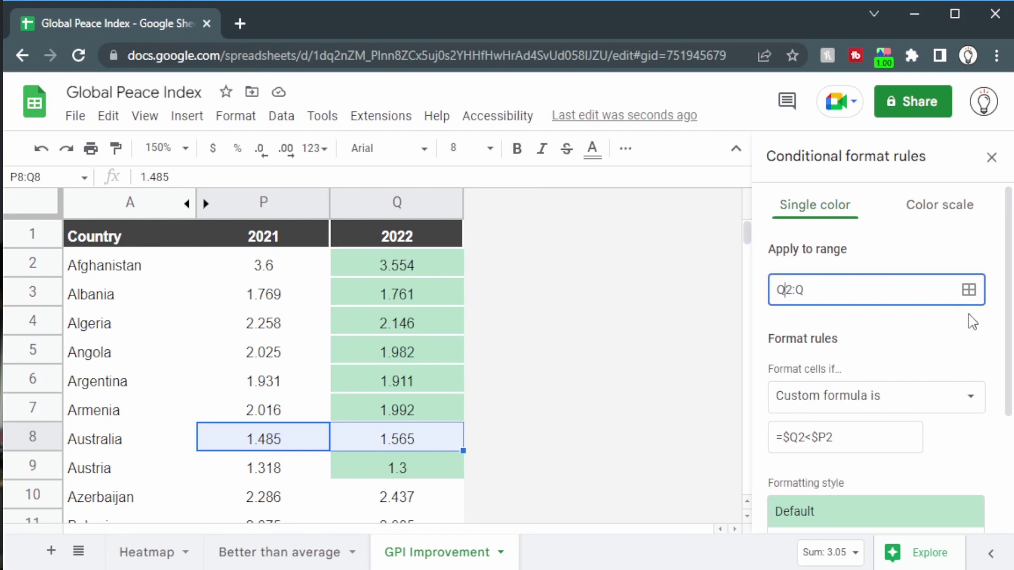
key("BackSpace")
type("A")
left_click(896, 446)
left_click(353, 333)
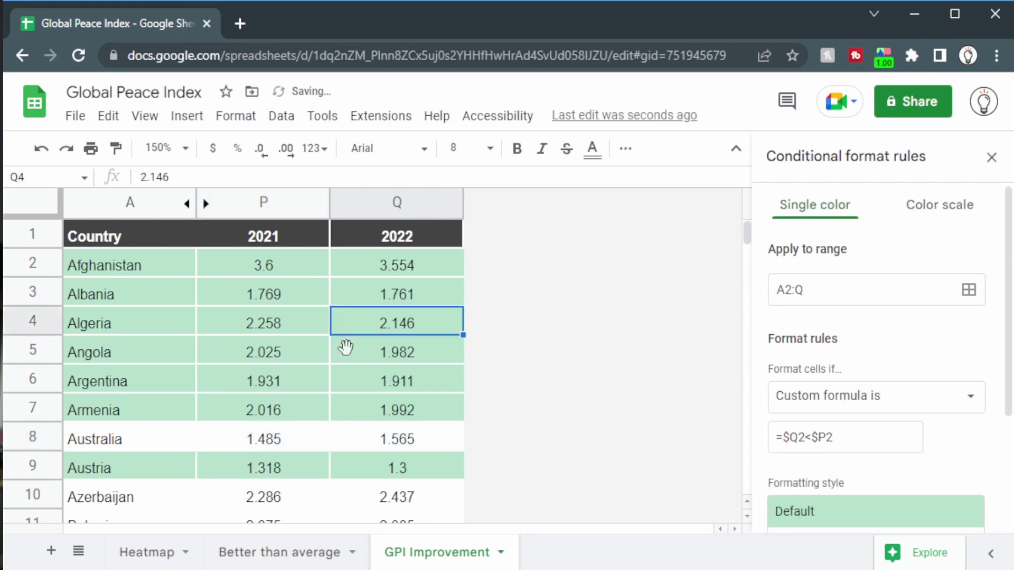
left_click_drag(129, 265, 118, 381)
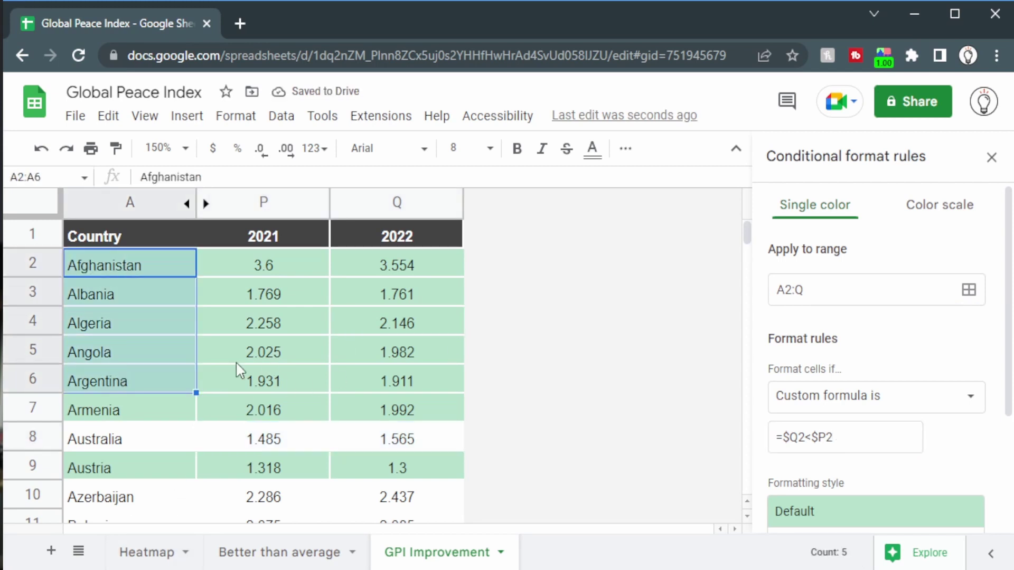
left_click_drag(266, 262, 398, 327)
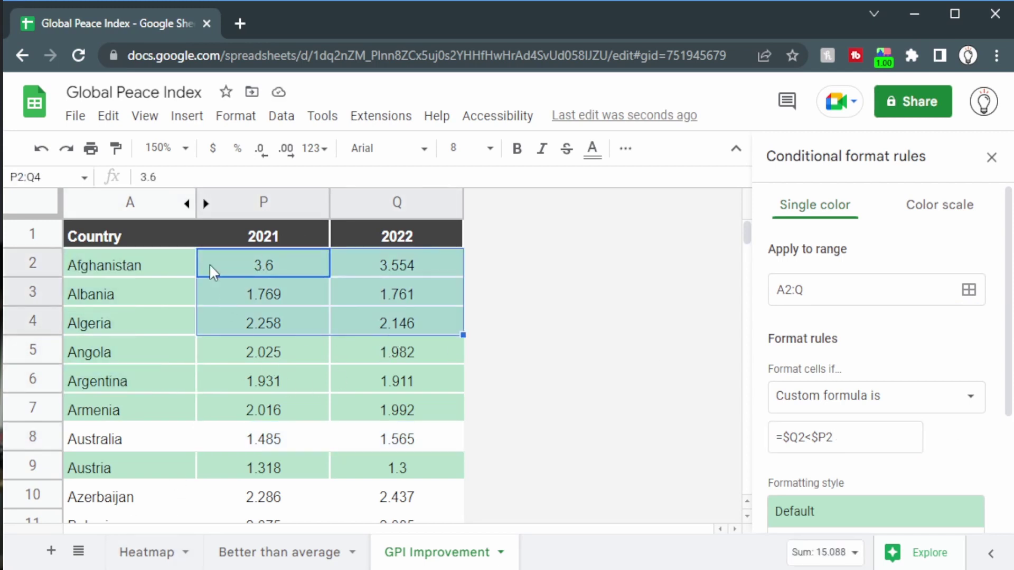
left_click(175, 266)
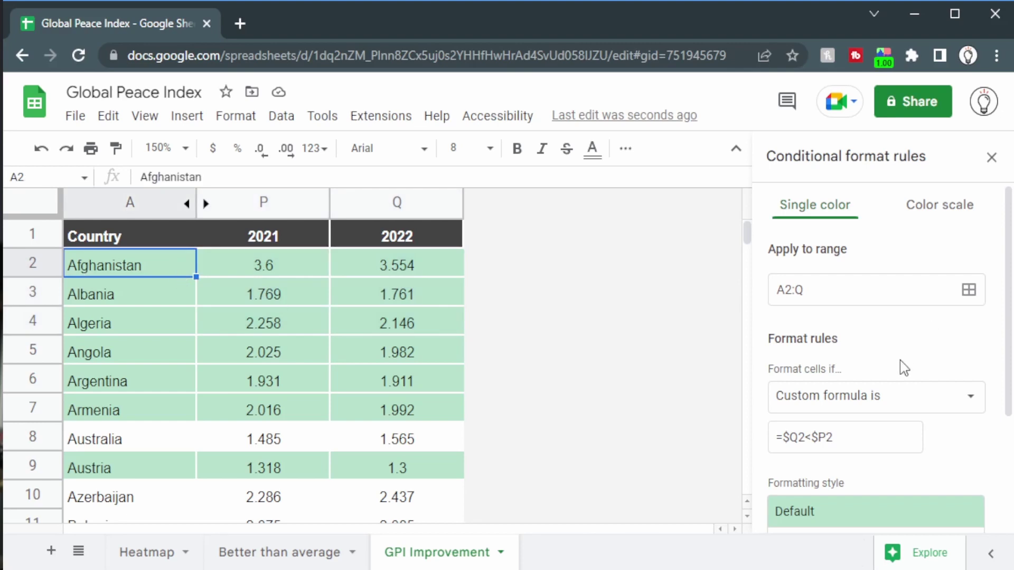
- Add another rule for the same range with the custom formula =$Q2>$P2 and a light red fill
scroll(902, 370, "down", 3)
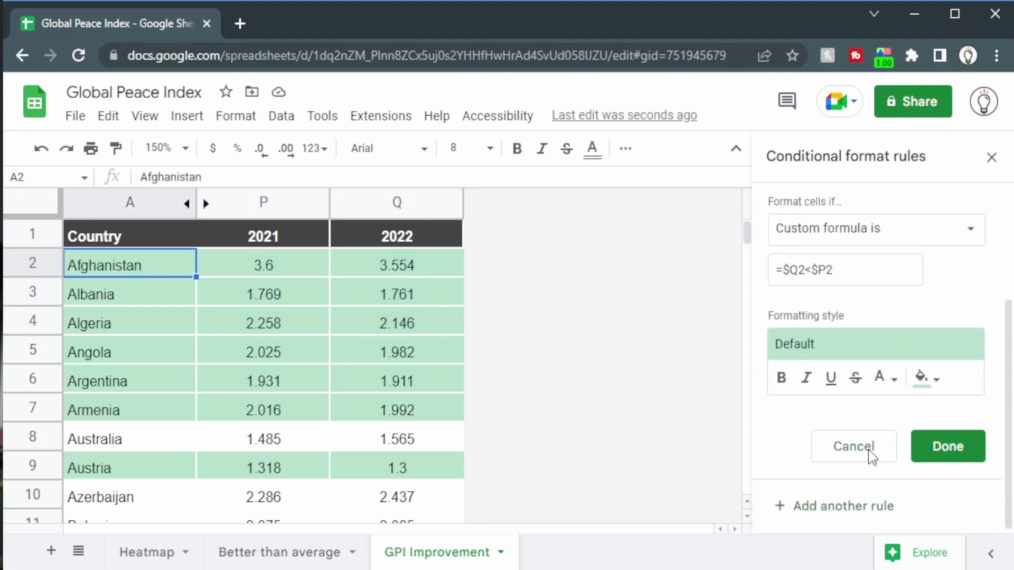
left_click(789, 508)
left_click(812, 438)
key("BackSpace")
type(">")
left_click(929, 338)
scroll(929, 338, "down", 3)
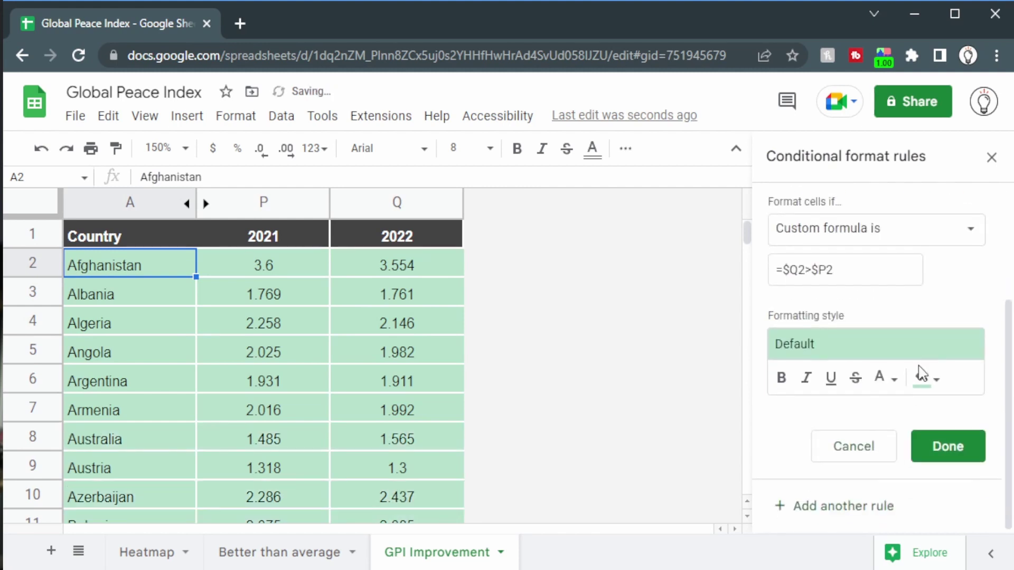
left_click(922, 375)
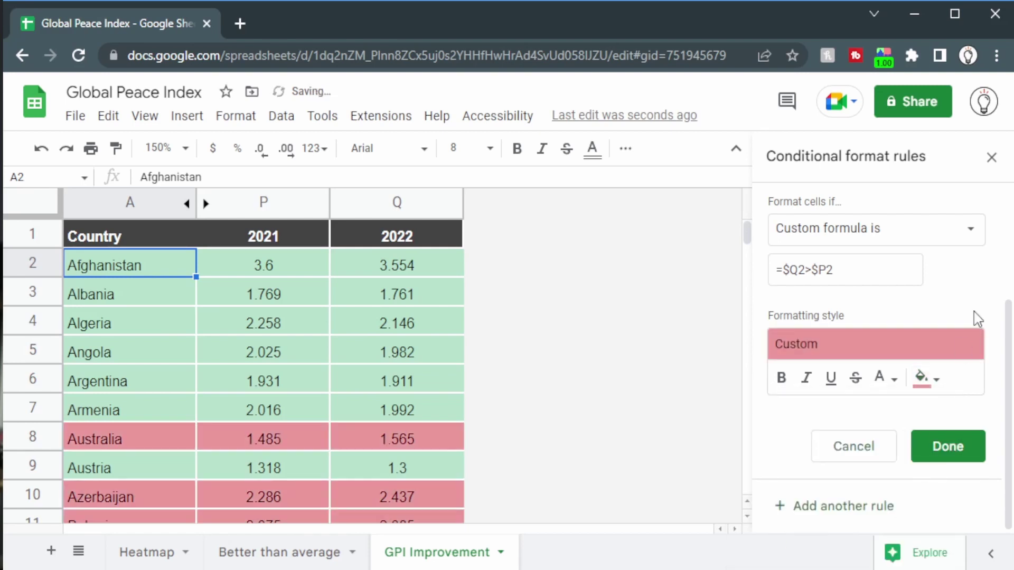
- Review the row colors from Australia down the list, examining the scores of the Dominican Republic and Ghana
left_click(128, 437)
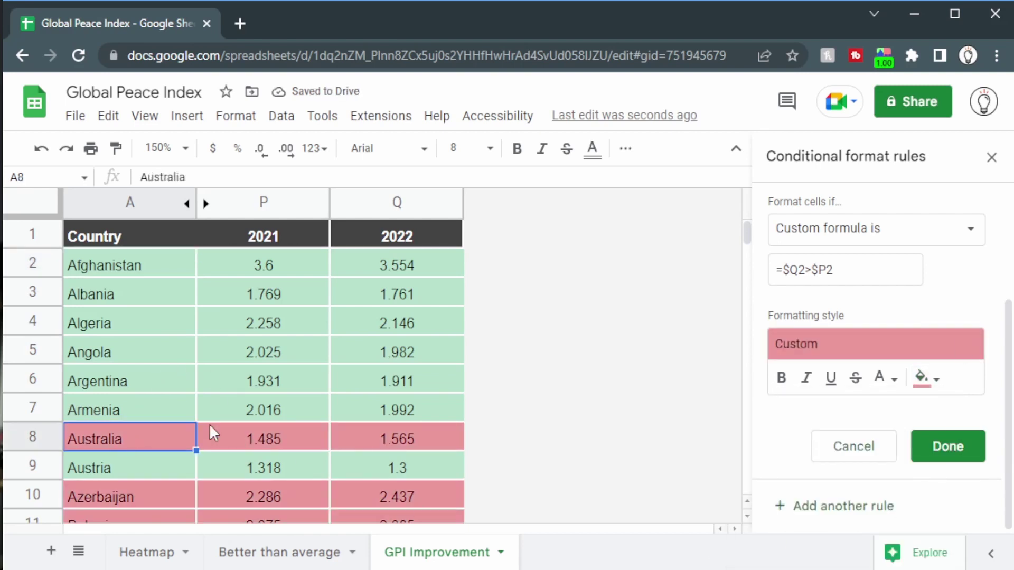
scroll(209, 423, "down", 2)
scroll(296, 422, "down", 1)
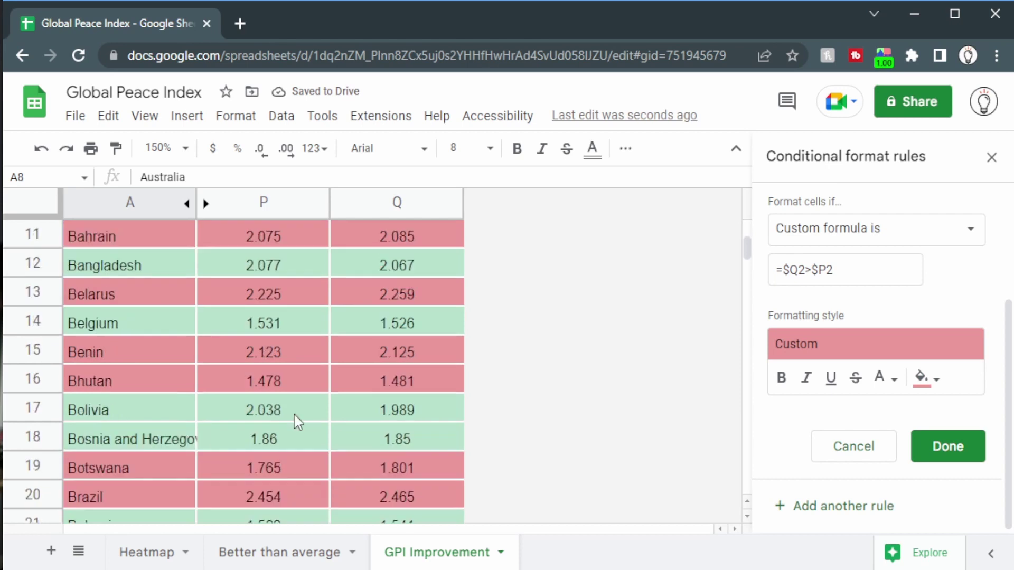
scroll(294, 413, "down", 10)
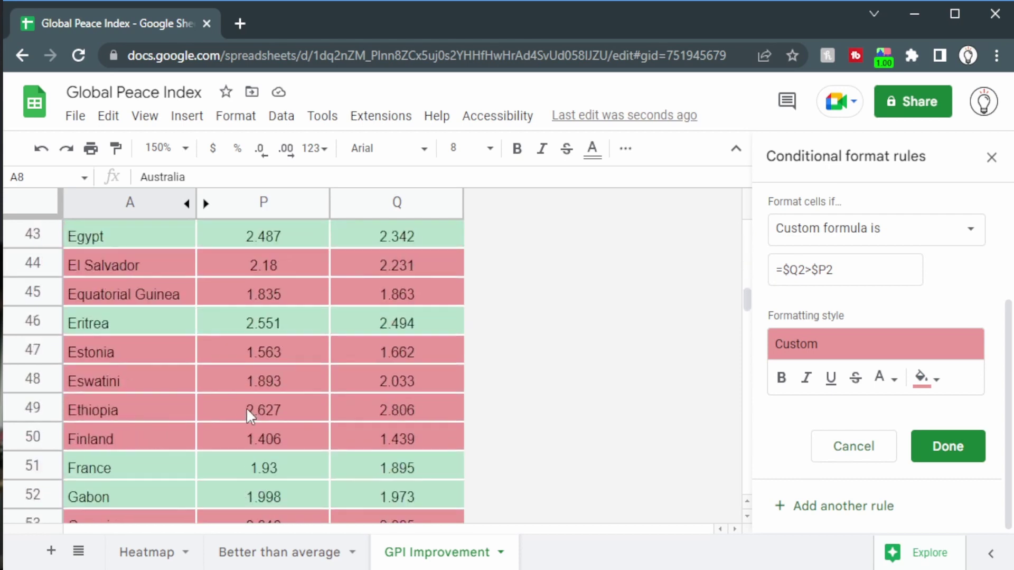
scroll(241, 408, "up", 4)
scroll(211, 418, "down", 1)
left_click_drag(161, 432, 412, 445)
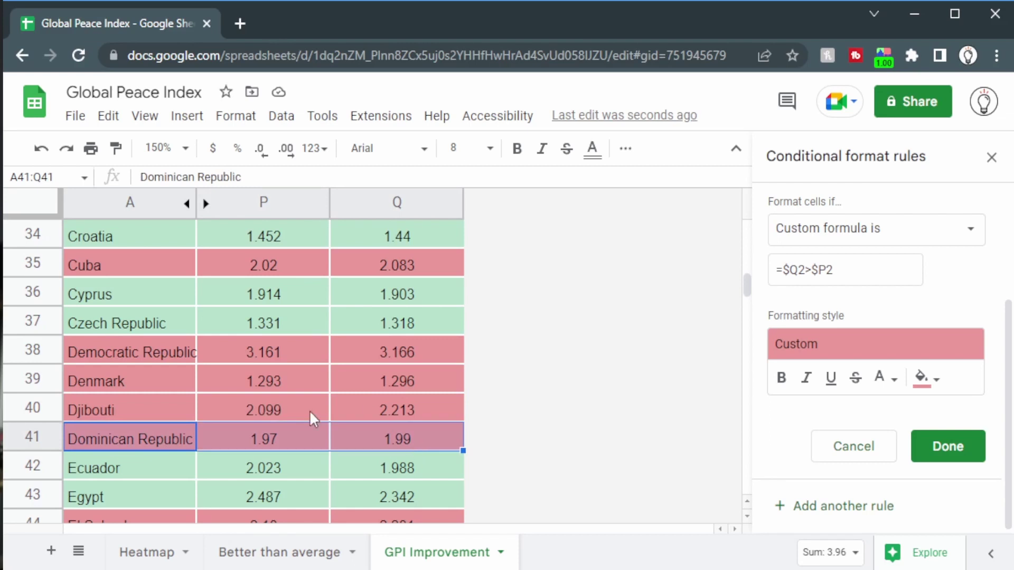
scroll(207, 392, "down", 6)
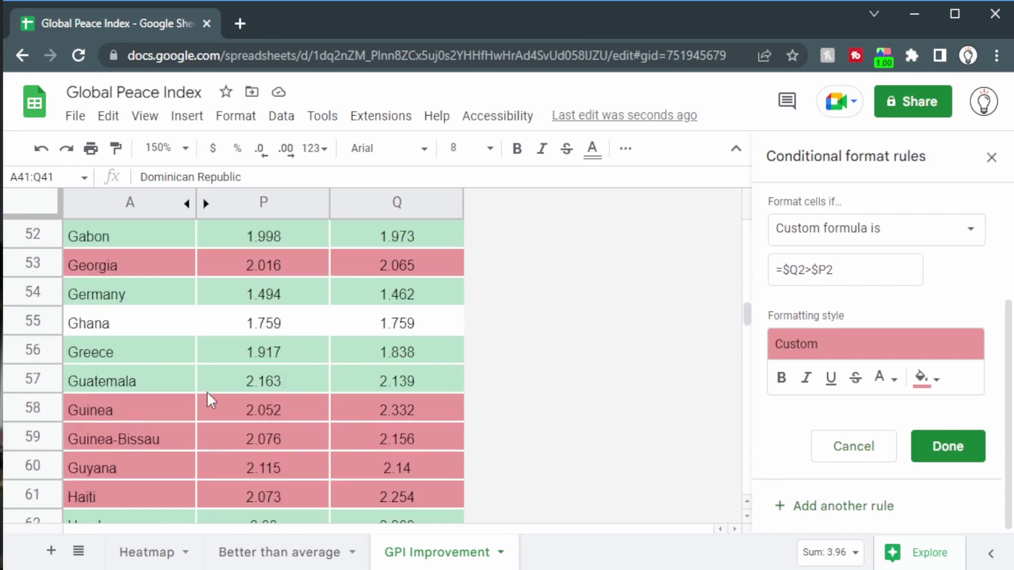
left_click_drag(186, 330, 447, 324)
- Review the rest of the country list, comparing the 2021 and 2022 scores of Jamaica and the United States of America
scroll(132, 386, "down", 6)
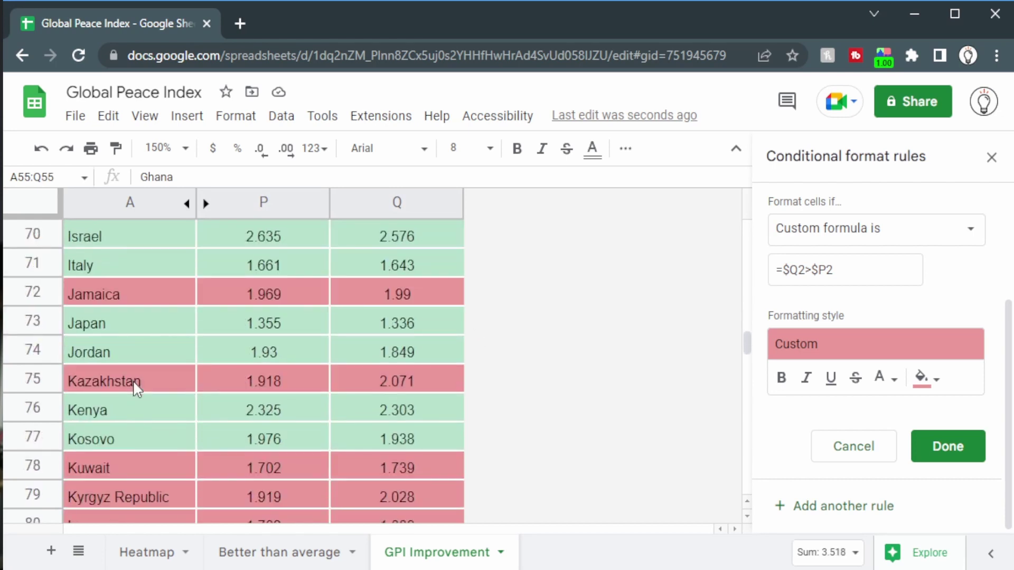
left_click(162, 302)
left_click_drag(162, 302, 412, 299)
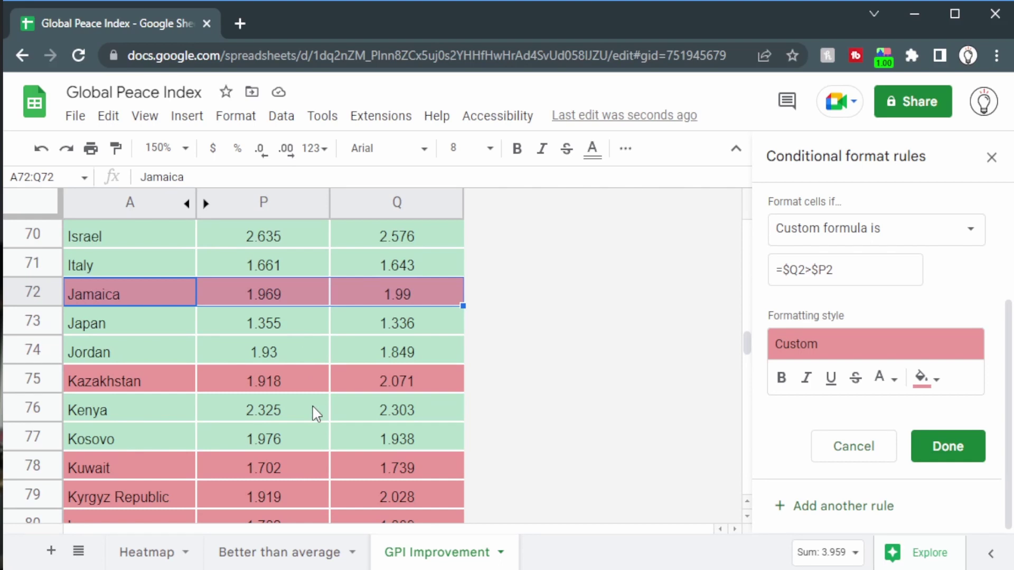
scroll(302, 400, "down", 11)
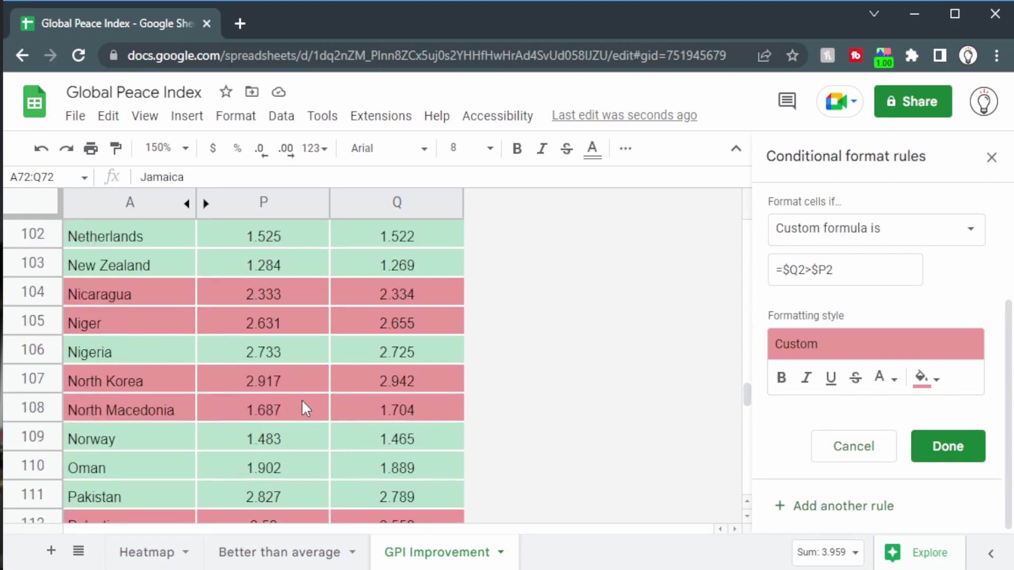
scroll(236, 353, "down", 2)
scroll(236, 353, "down", 12)
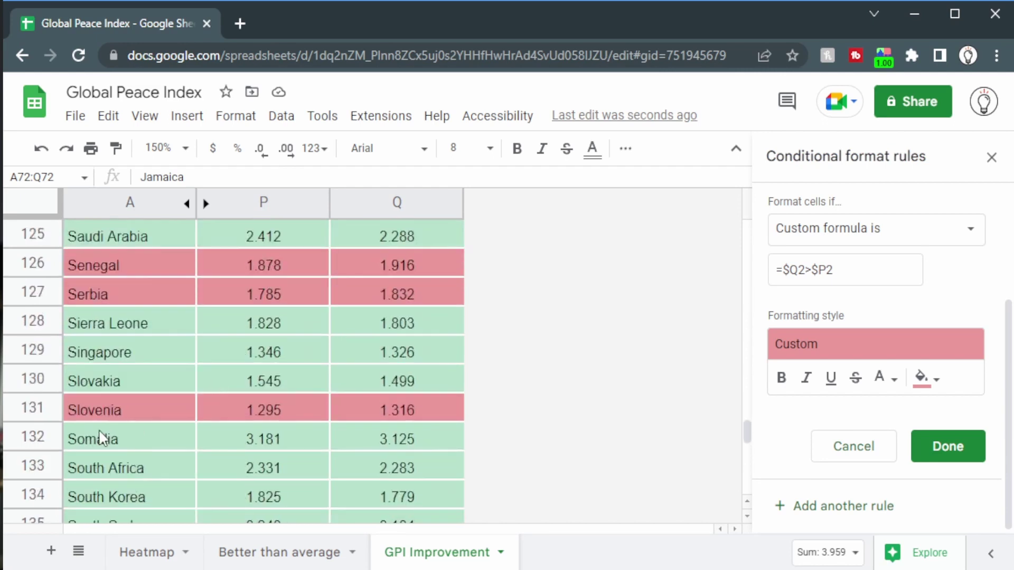
scroll(107, 436, "down", 3)
left_click_drag(116, 384, 403, 387)
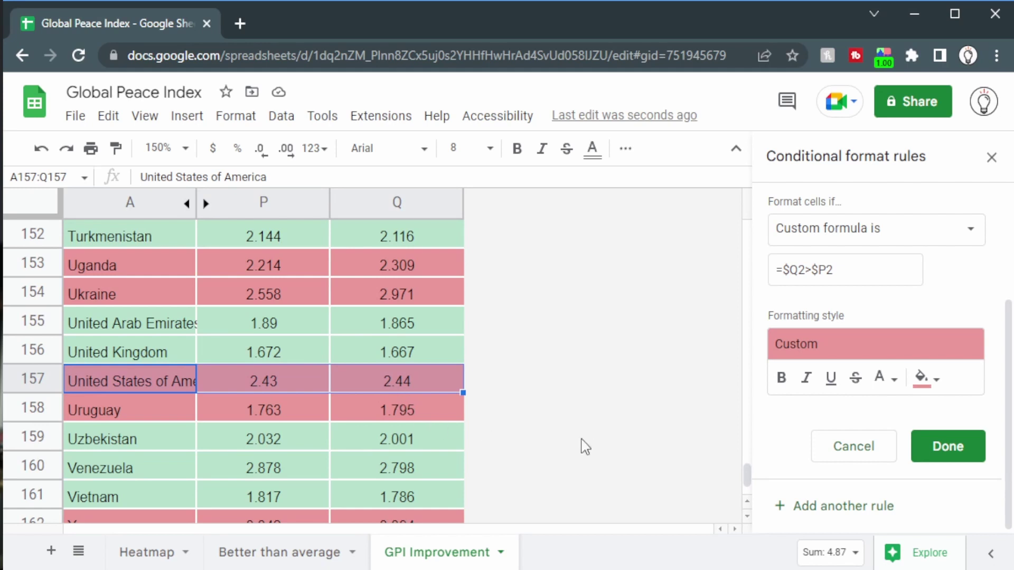
left_click_drag(275, 378, 370, 379)
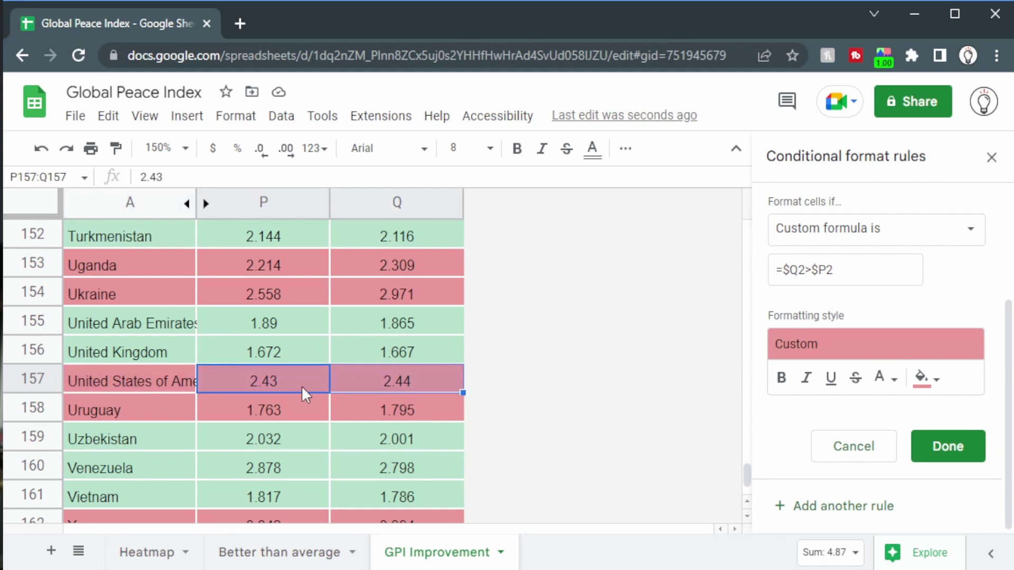
left_click_drag(159, 378, 513, 382)
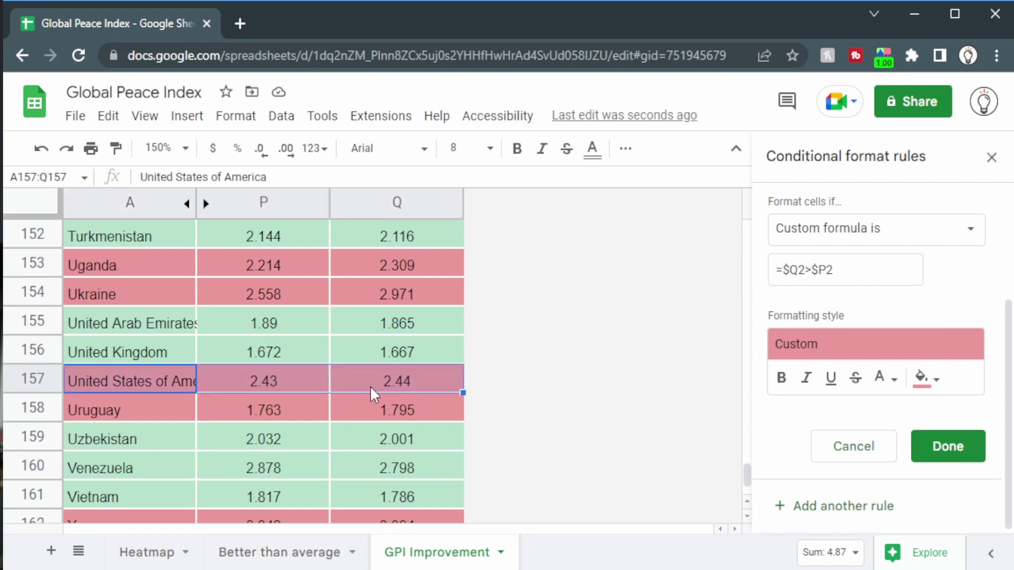
- Review the 2022 color scale on the Heatmap sheet and the two custom formula rules on the GPI Improvement sheet
left_click(176, 551)
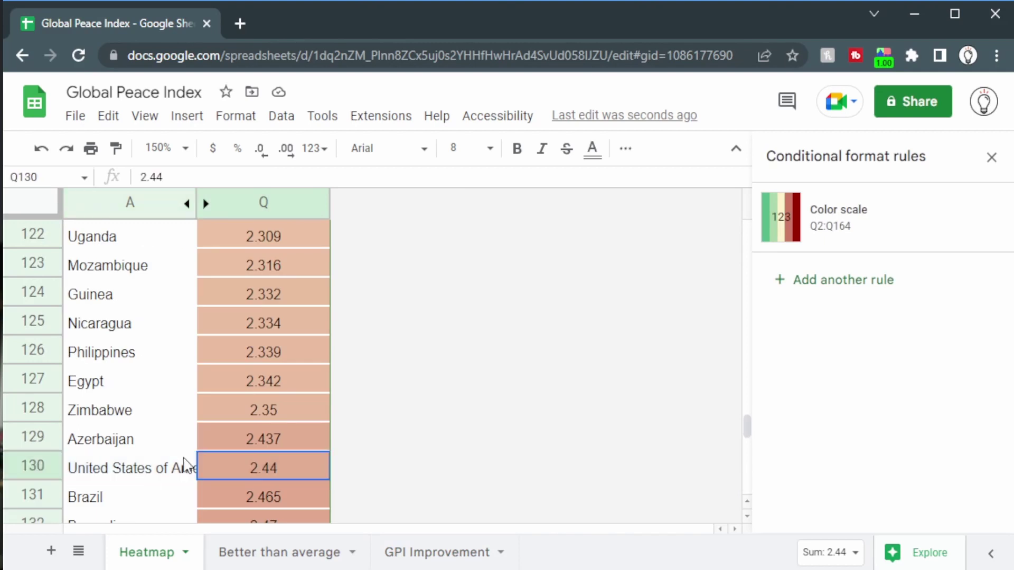
left_click(437, 553)
left_click(264, 325)
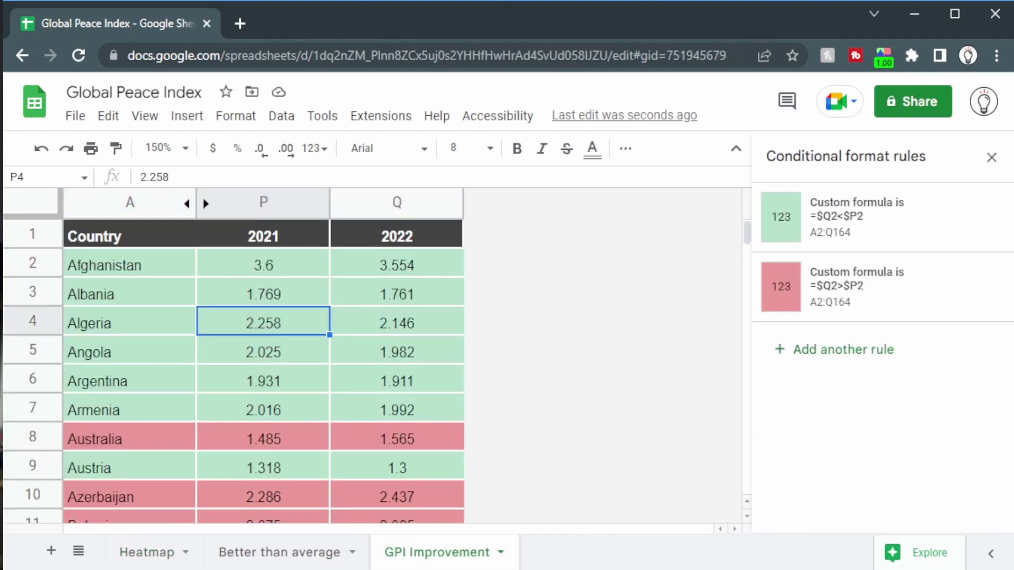
- Open the green below-median rule on the Better than average sheet and examine its formula's column lock against the Country and 2022 cells
left_click(315, 560)
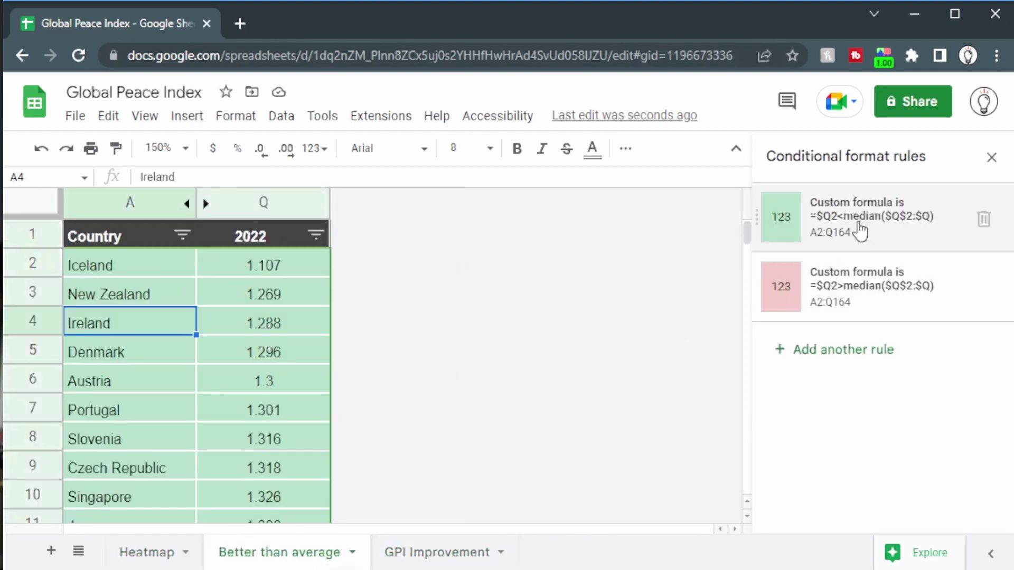
left_click(863, 229)
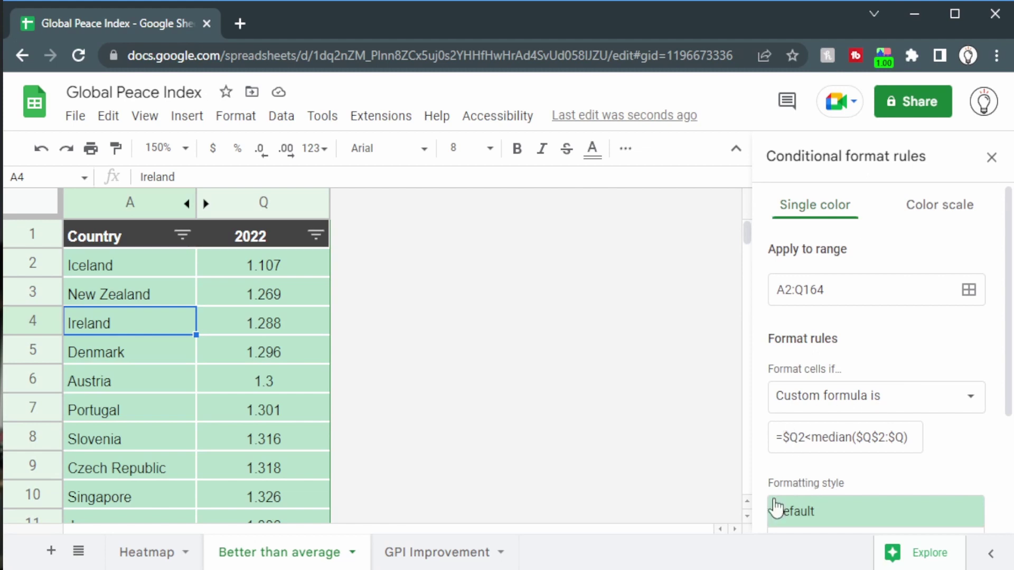
left_click_drag(132, 265, 171, 386)
left_click_drag(284, 262, 262, 398)
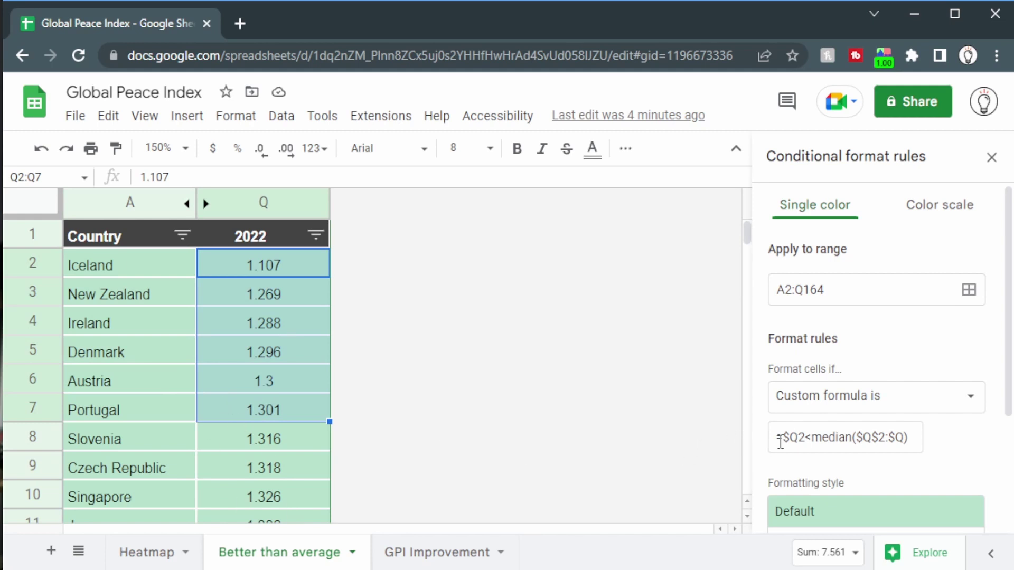
left_click_drag(783, 432, 790, 429)
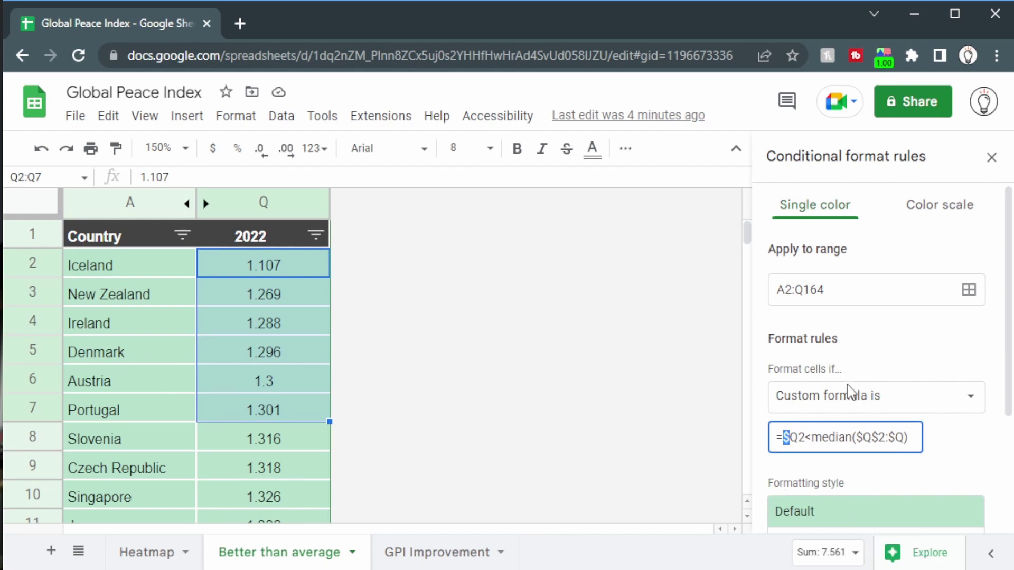
left_click(992, 460)
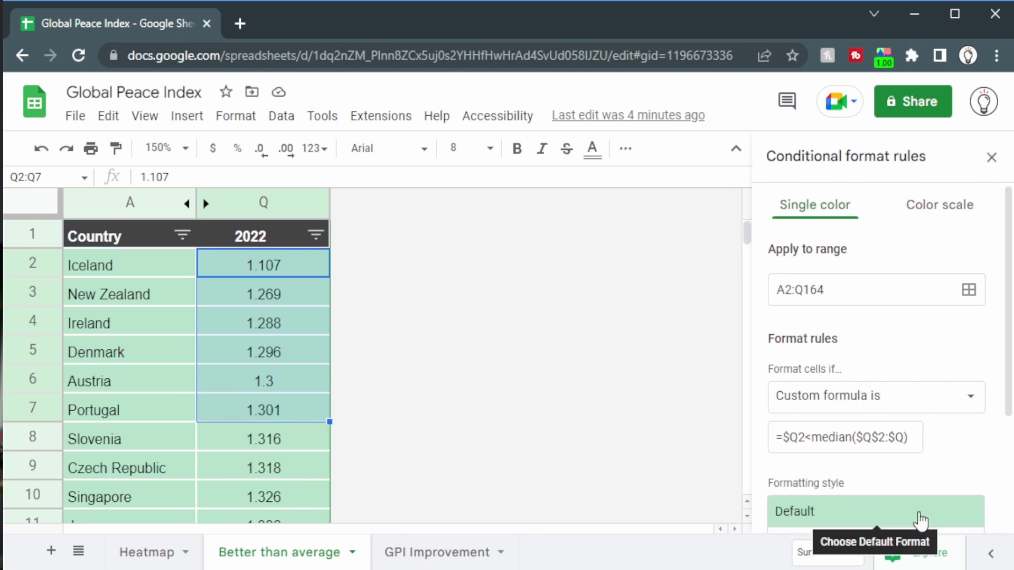